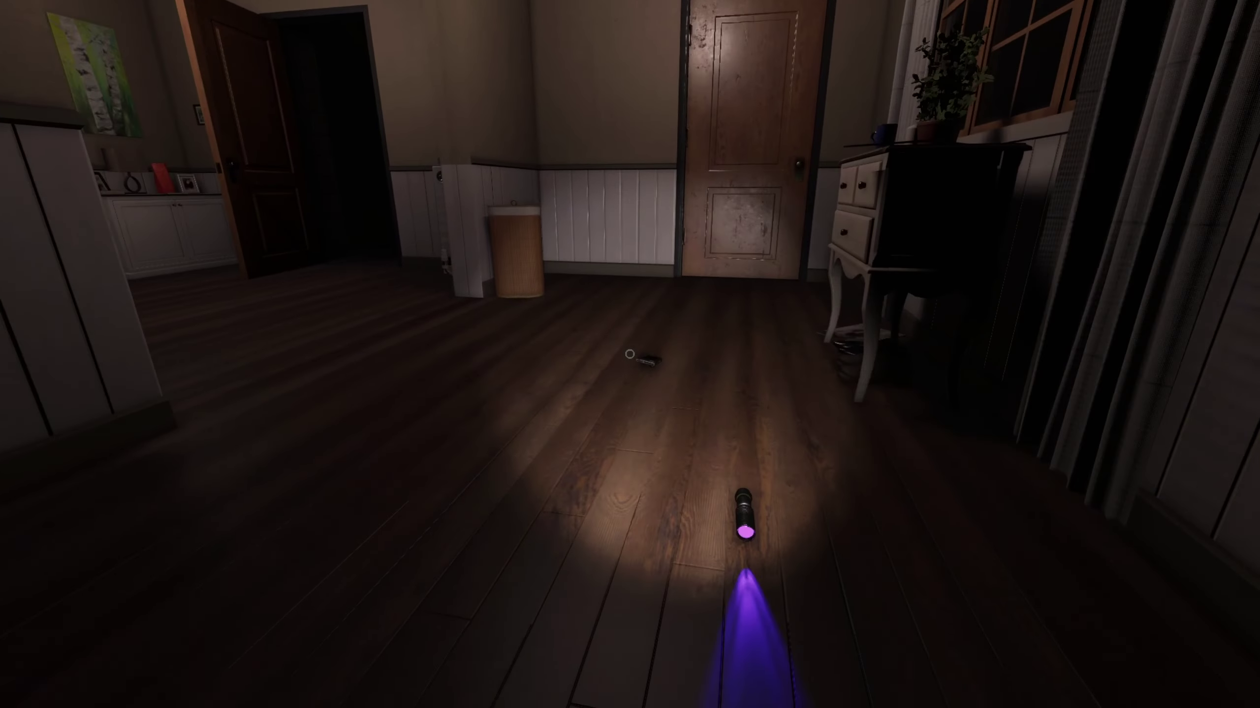
Step: Pick up the photo camera and photograph the salt footprints on the rug
key(e)
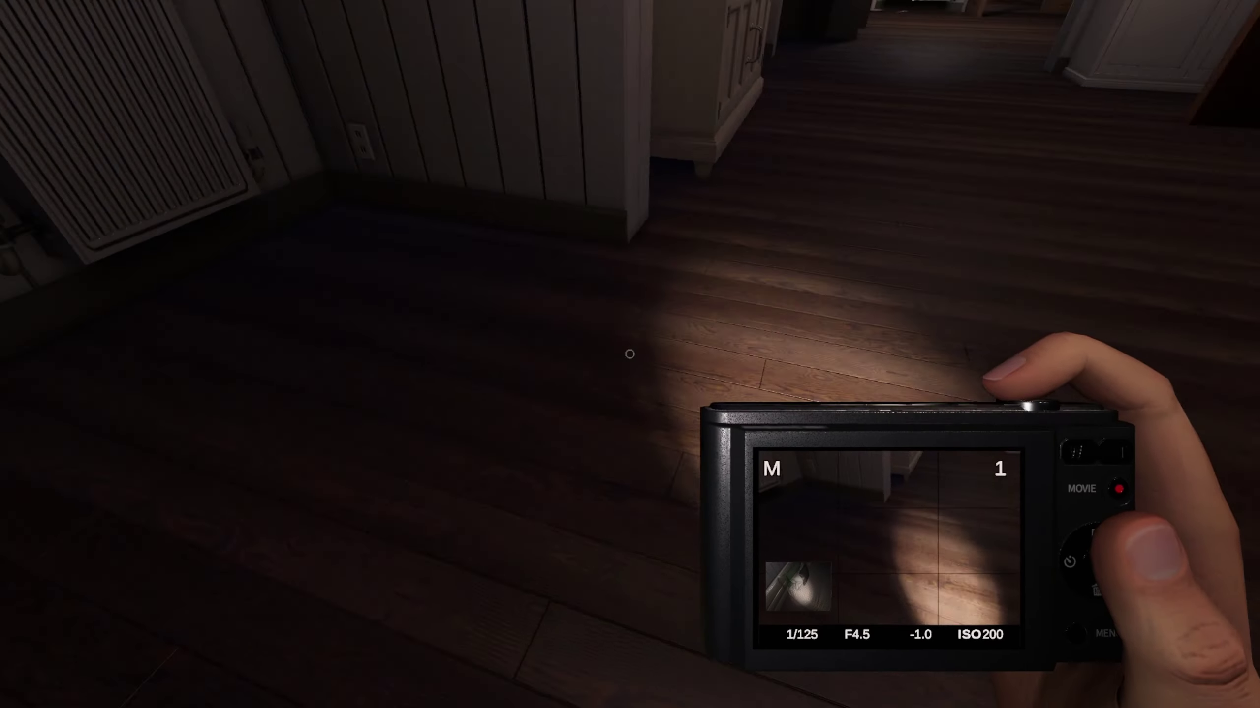
key(t)
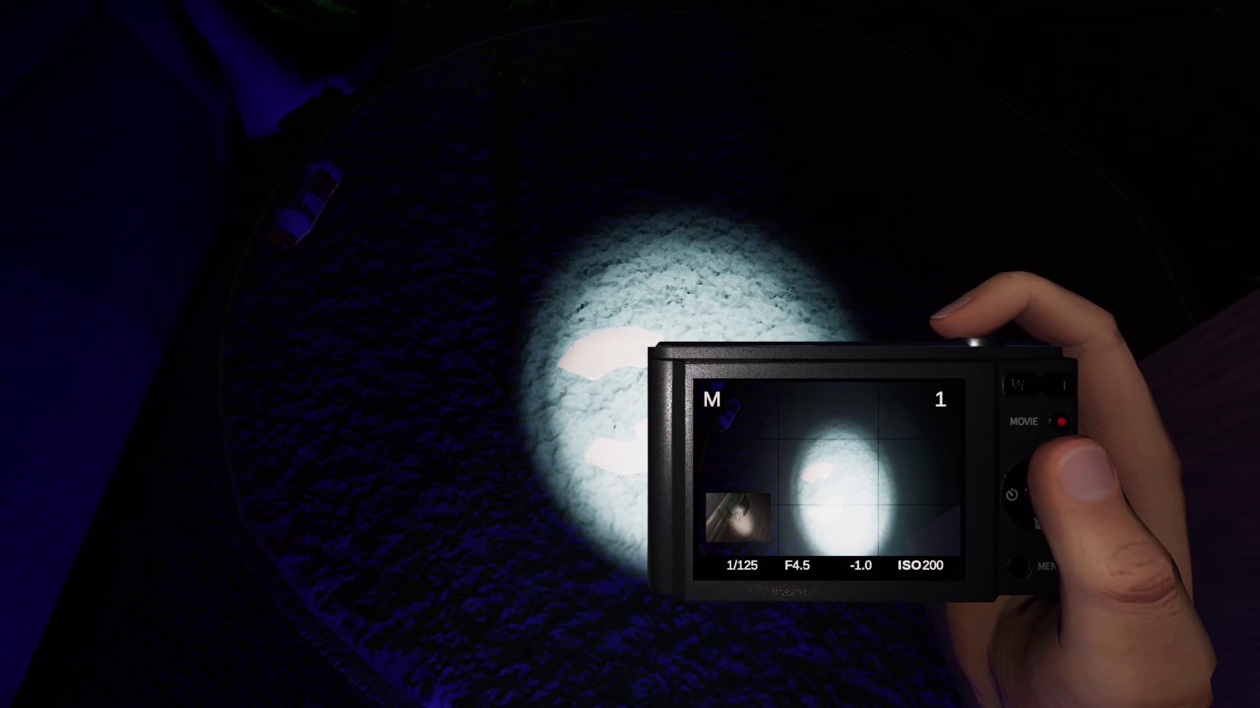
key(2)
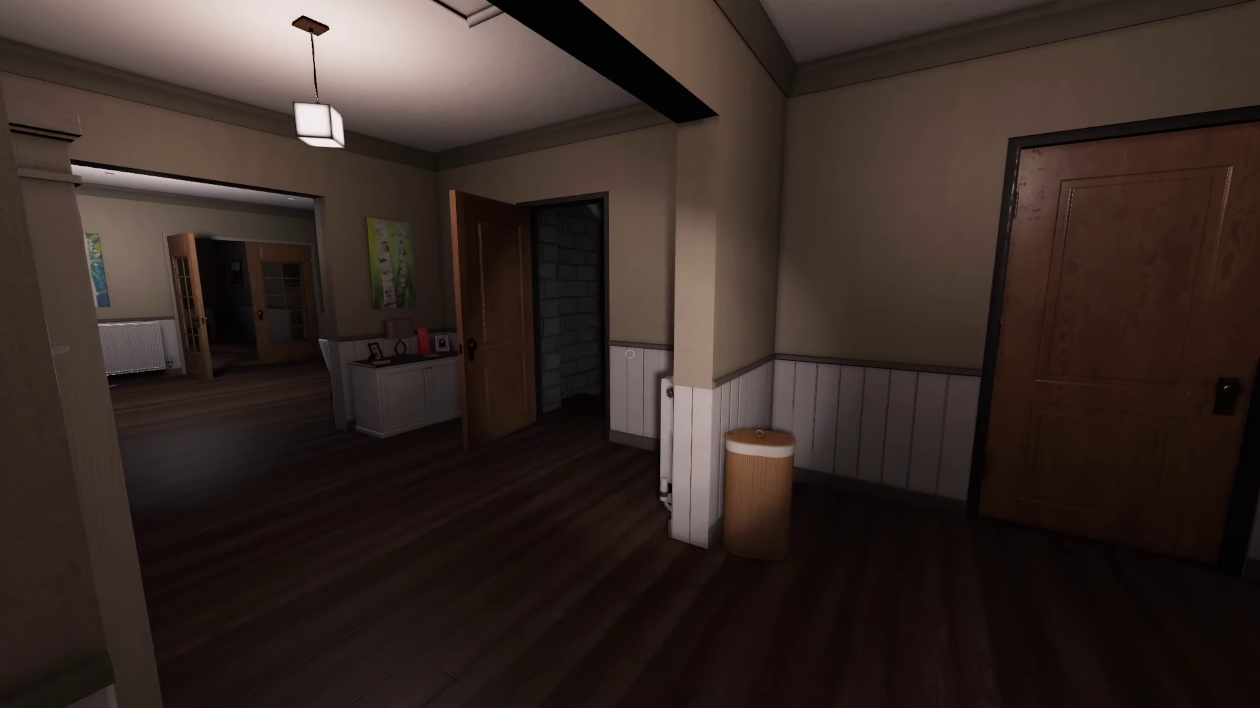
Step: Walk through the kitchen and living room onto the front porch and bring up the journal
key(w)
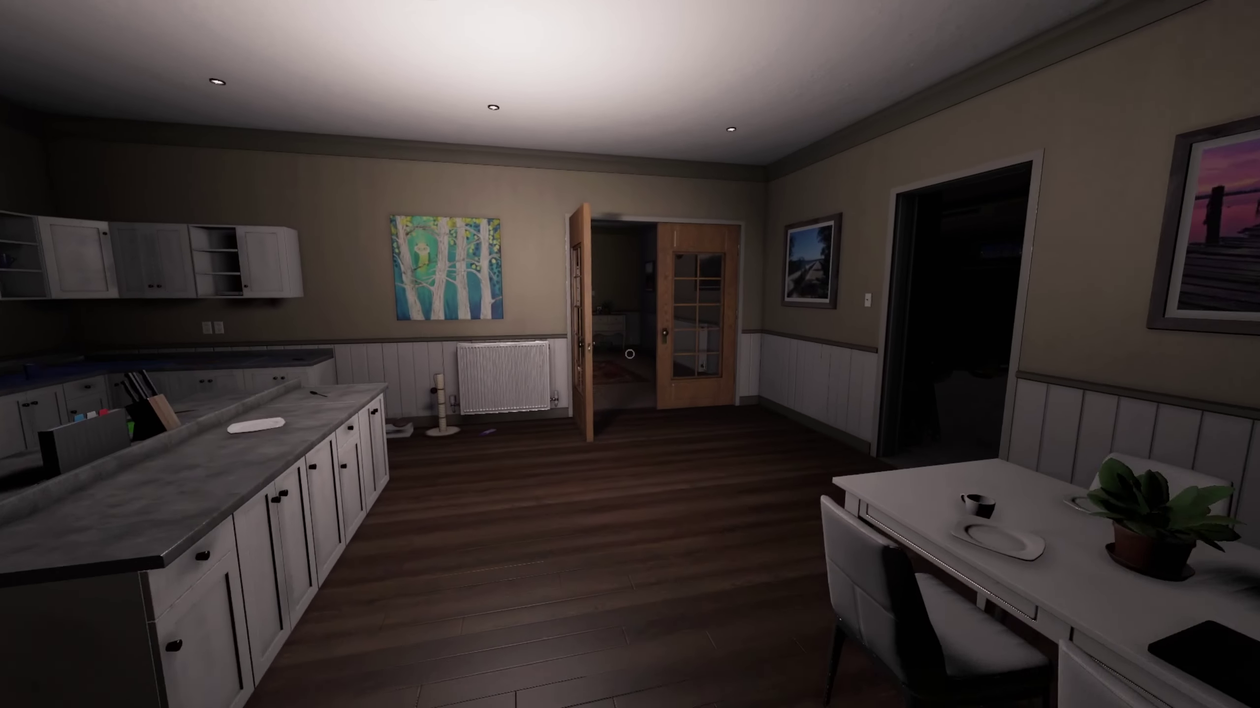
key(w)
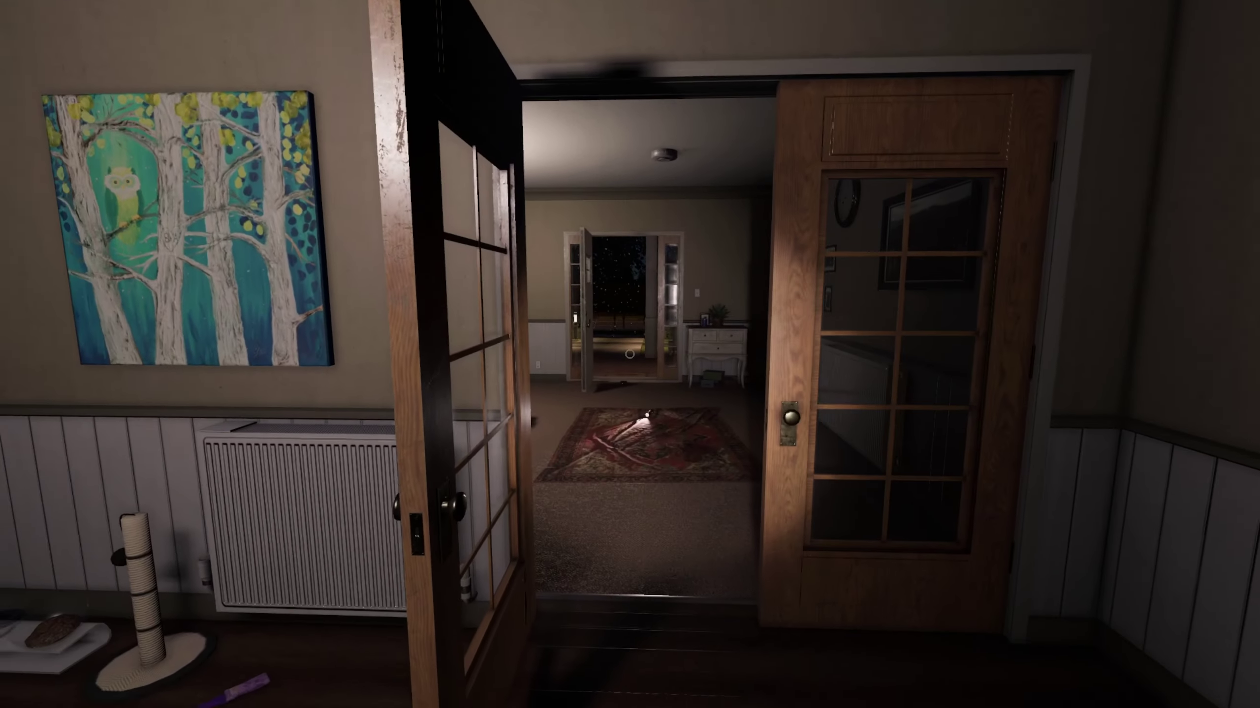
key(w)
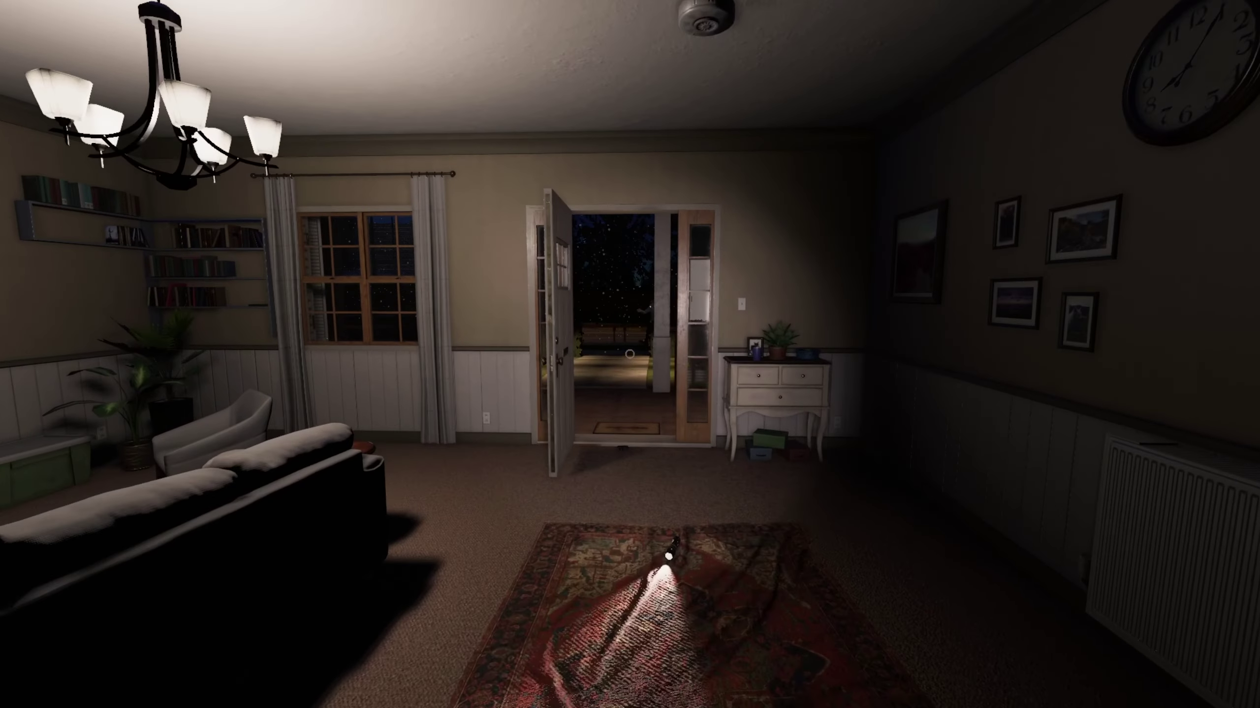
key(w)
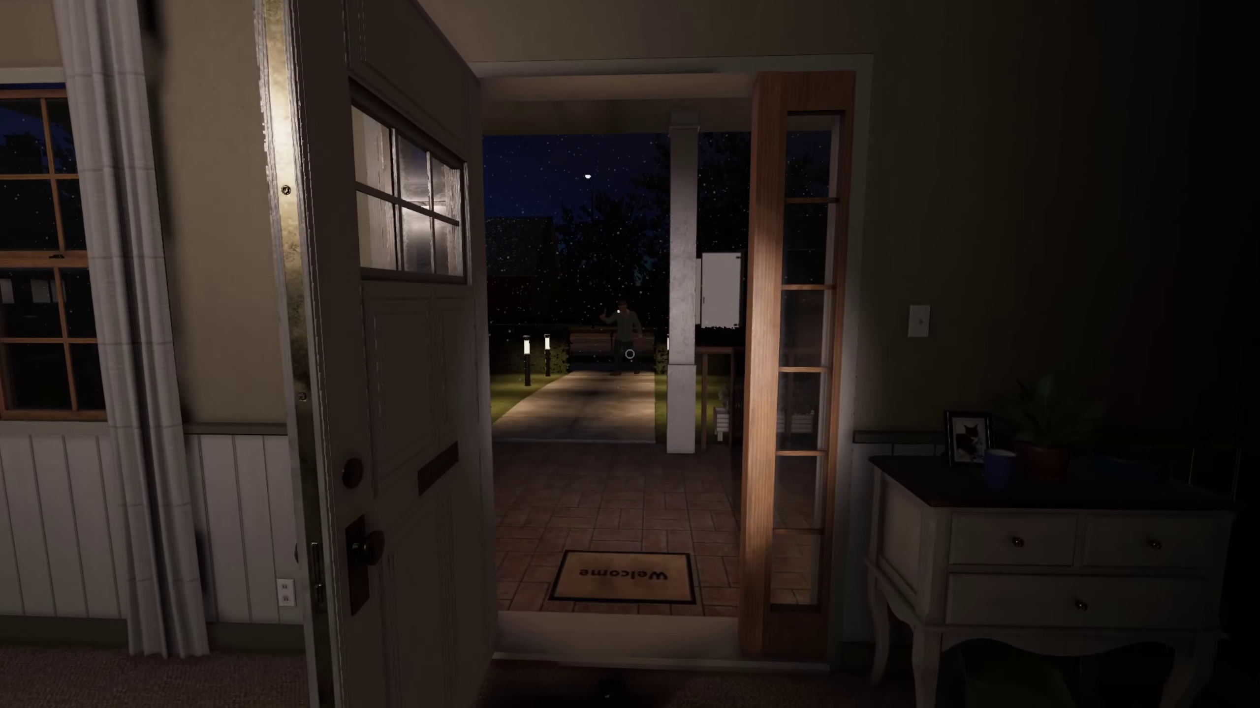
key(w)
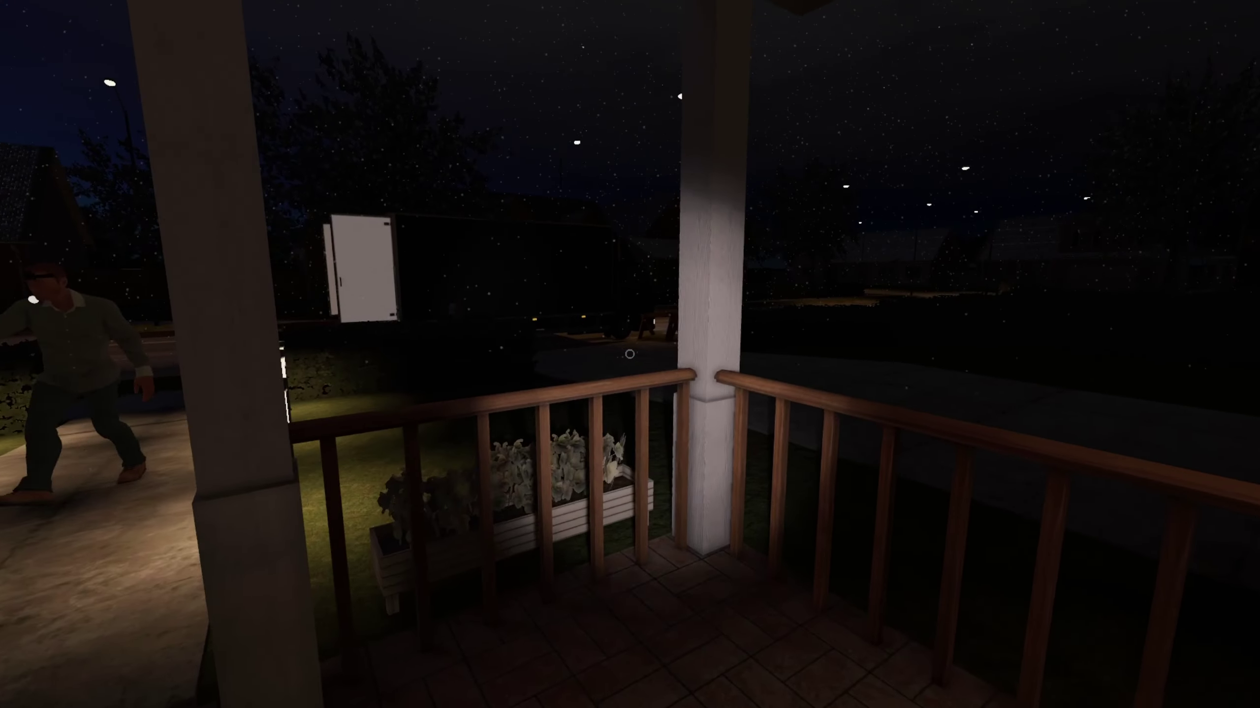
key(w)
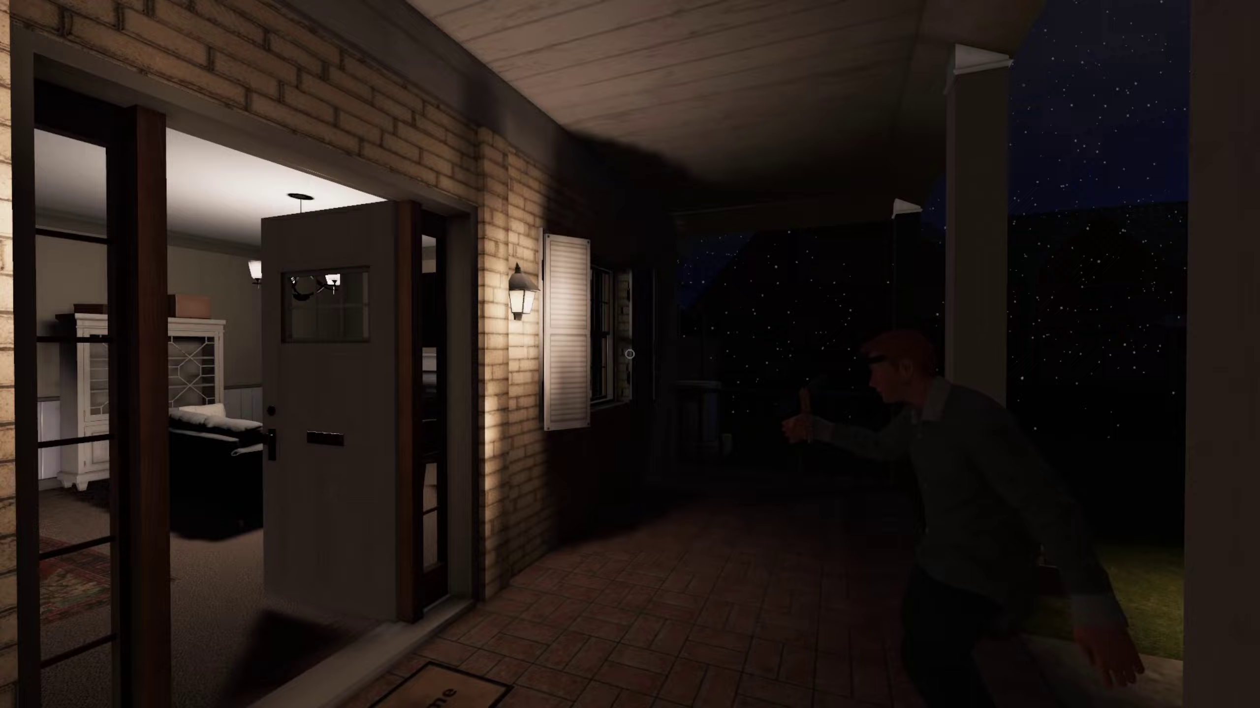
key(j)
Step: Flip through the journal's Evidence, Photos, Items and Overview pages, then turn to the next photo page
click(665, 54)
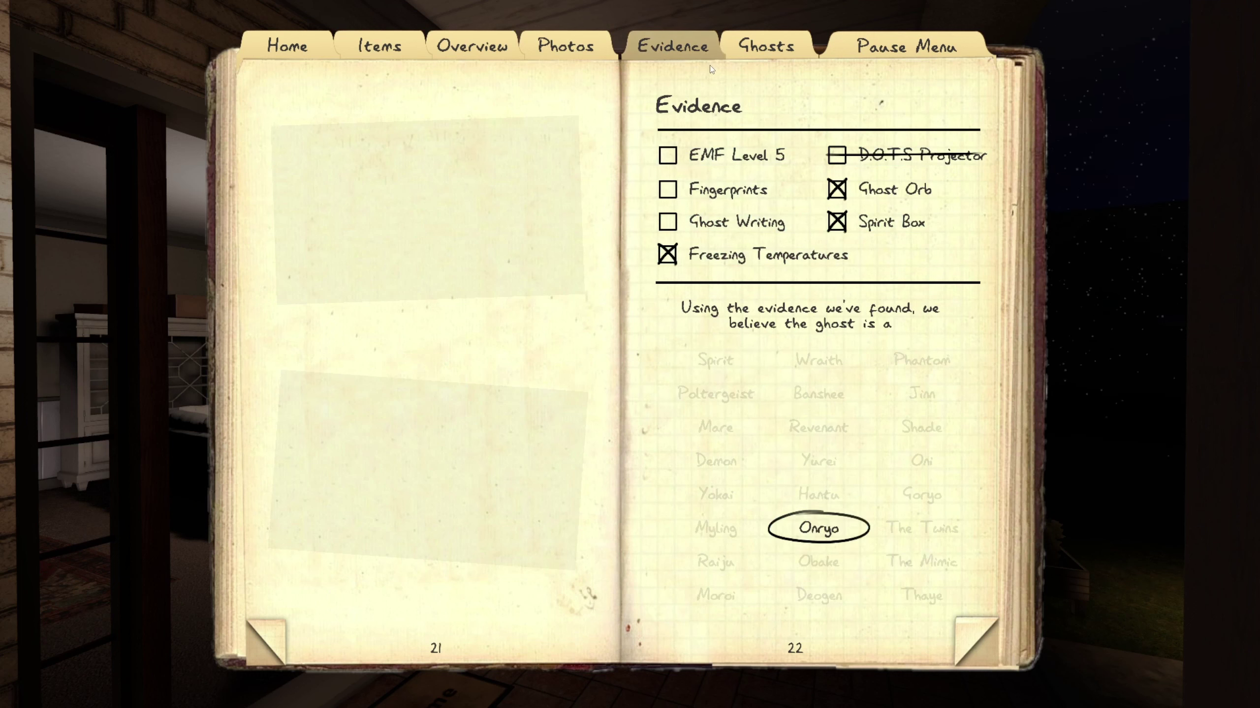
click(570, 44)
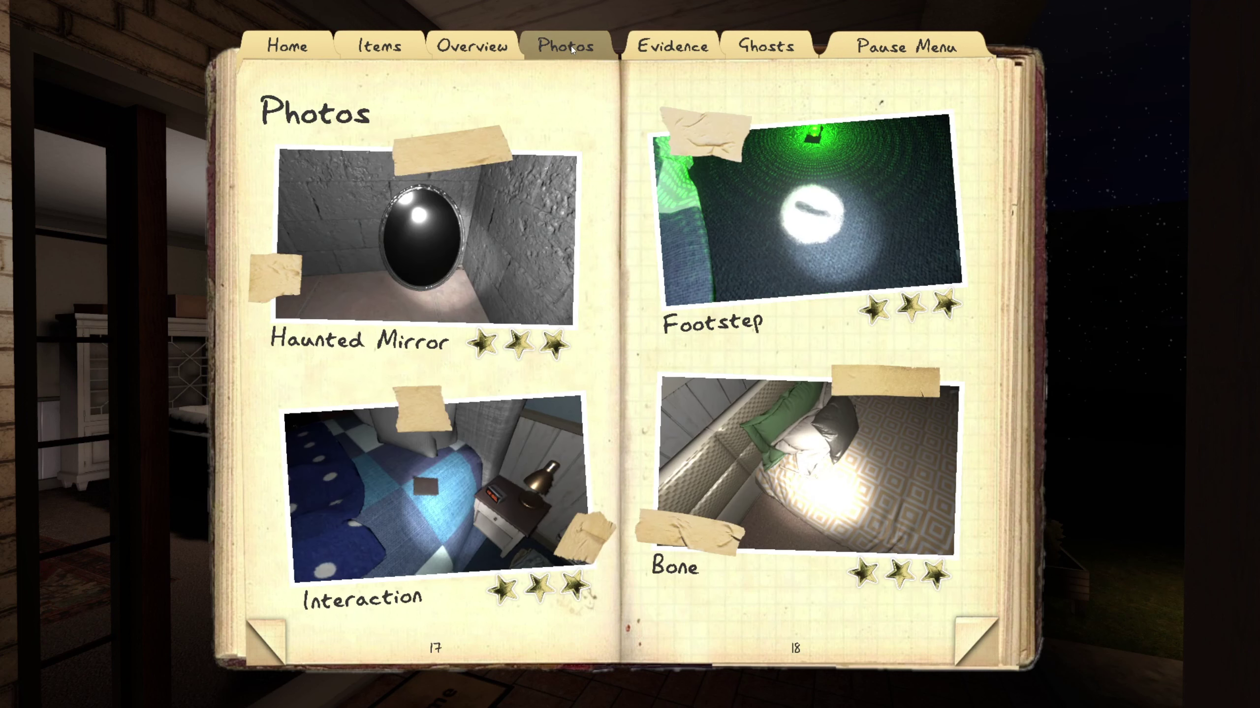
click(404, 56)
click(455, 49)
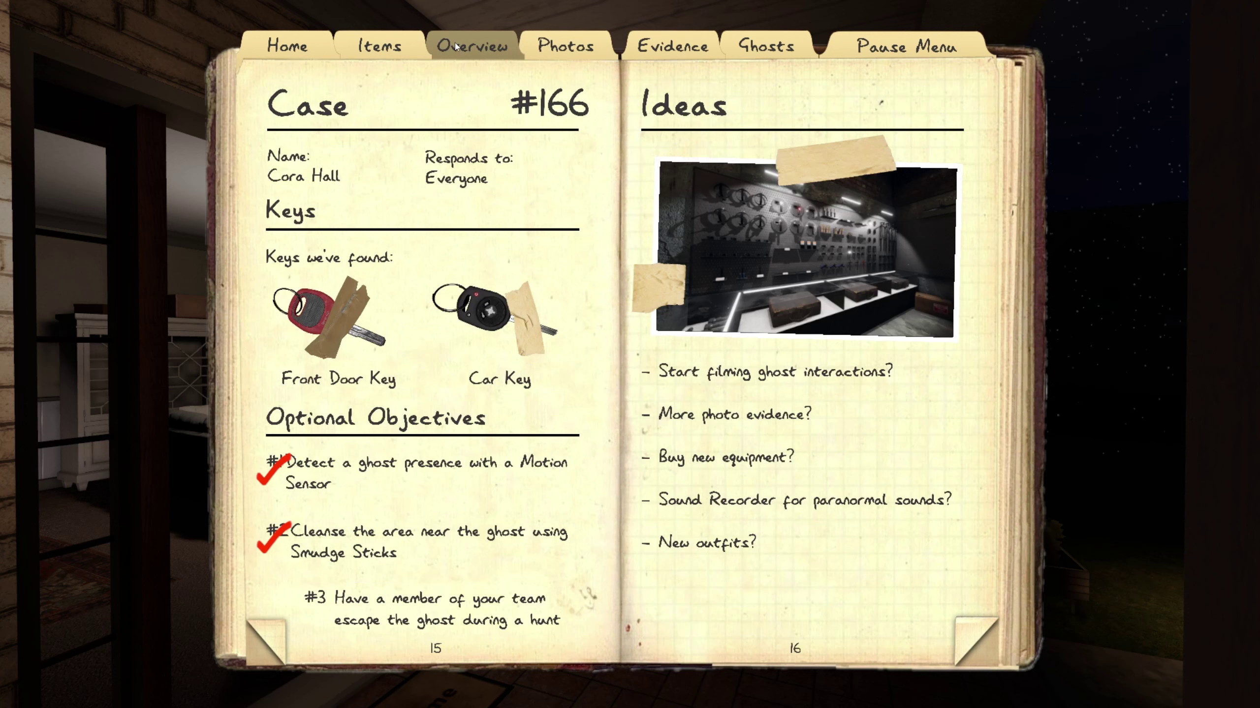
click(657, 38)
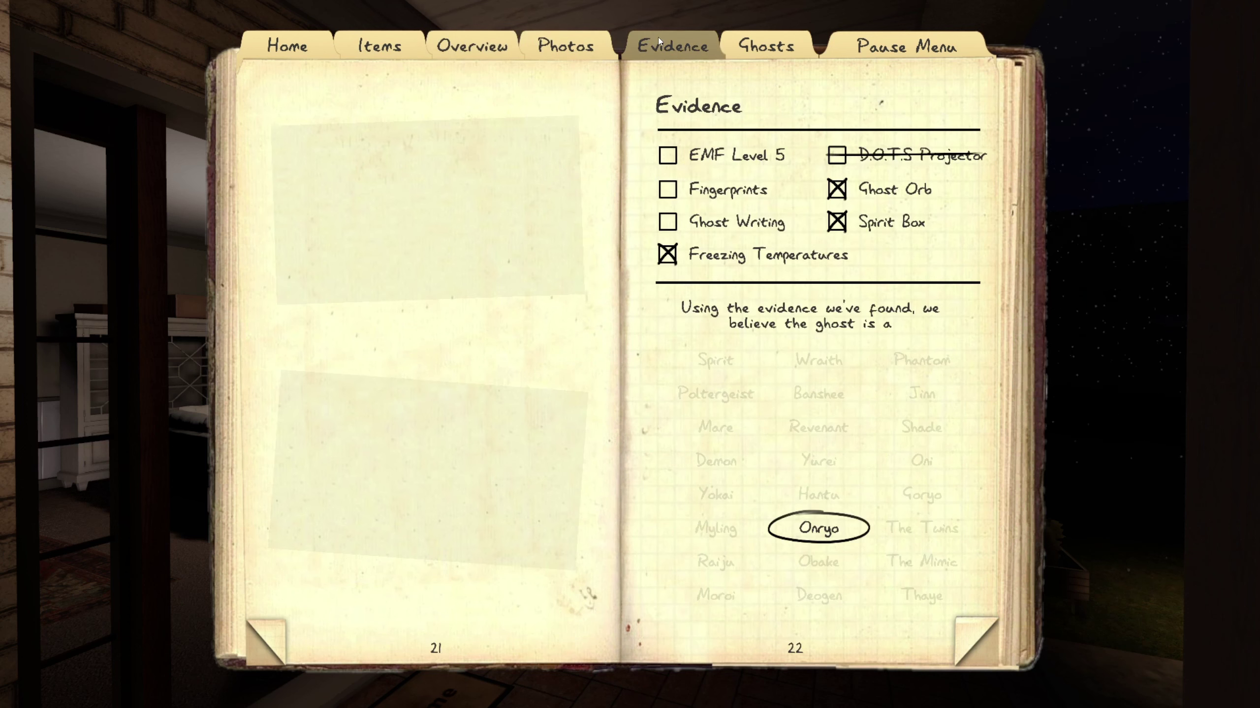
click(589, 41)
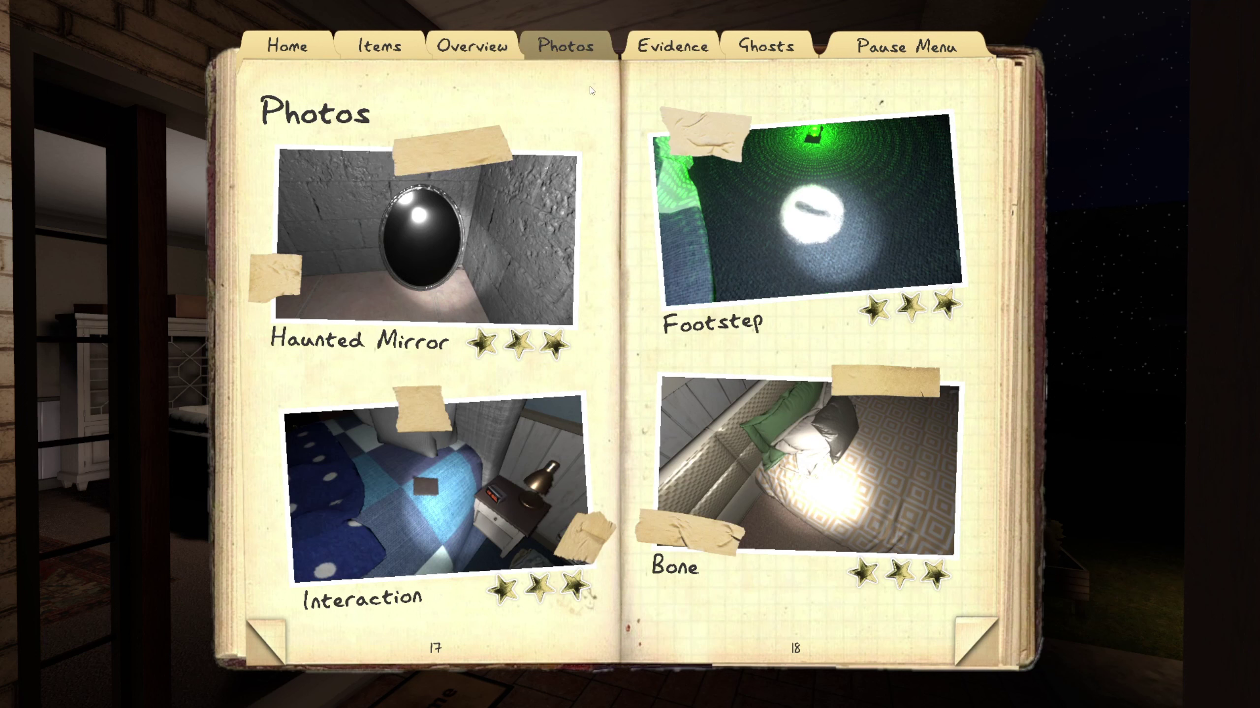
click(969, 623)
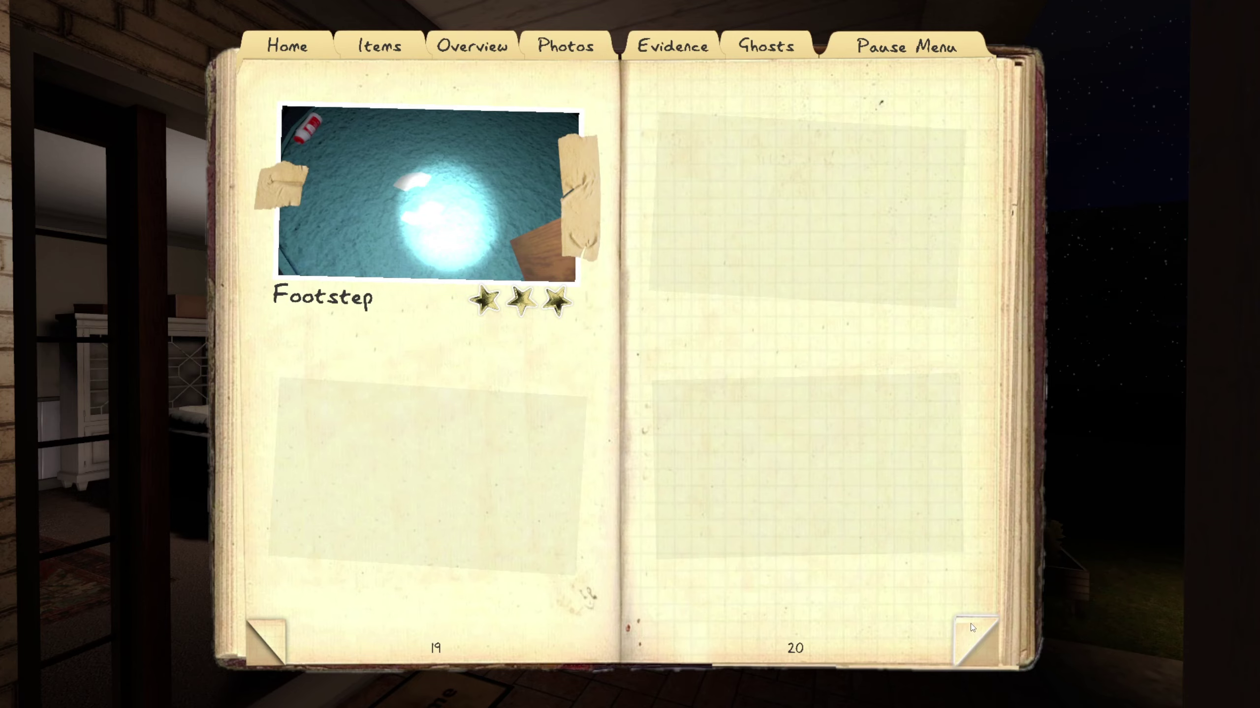
Step: Close the journal and walk from the porch down the lit path to the truck
key(j)
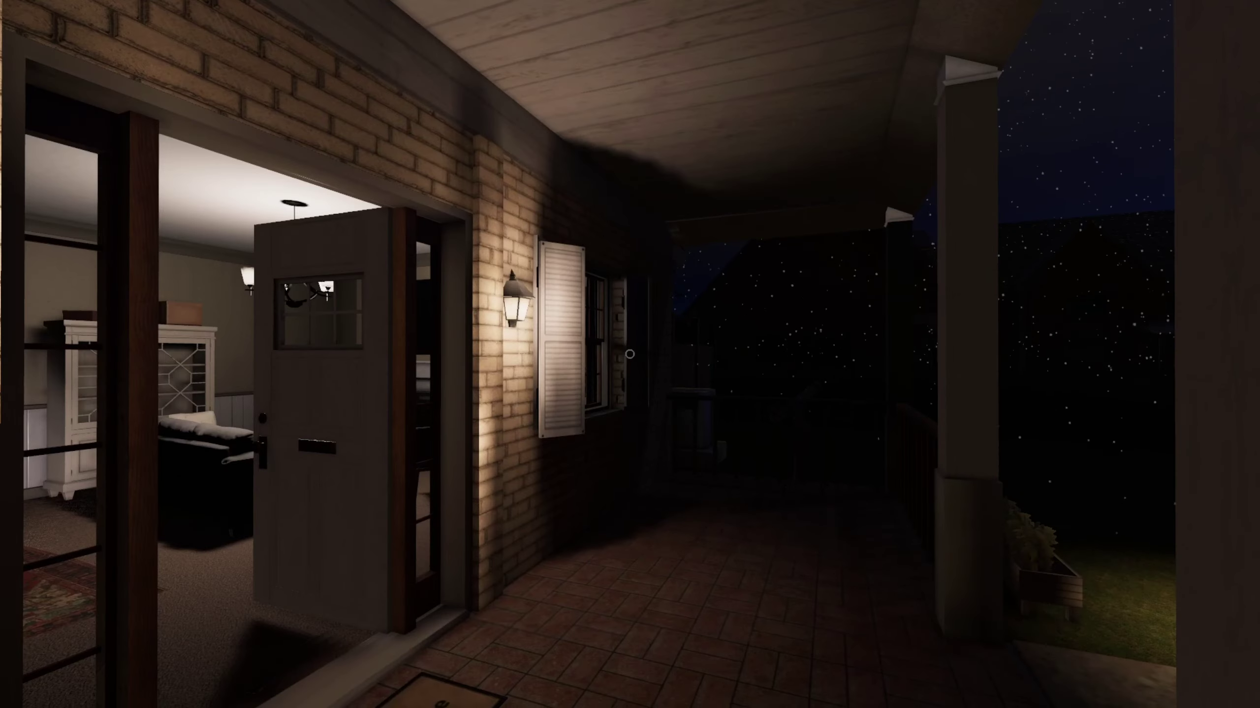
key(w)
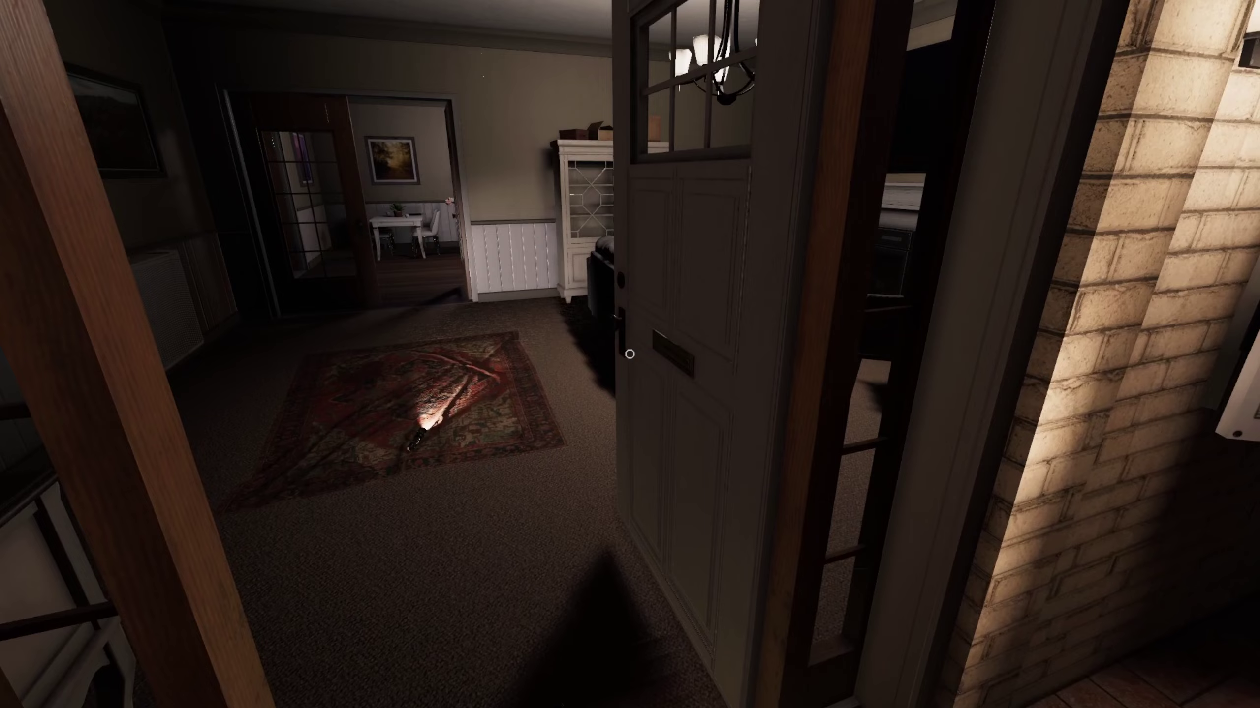
key(w)
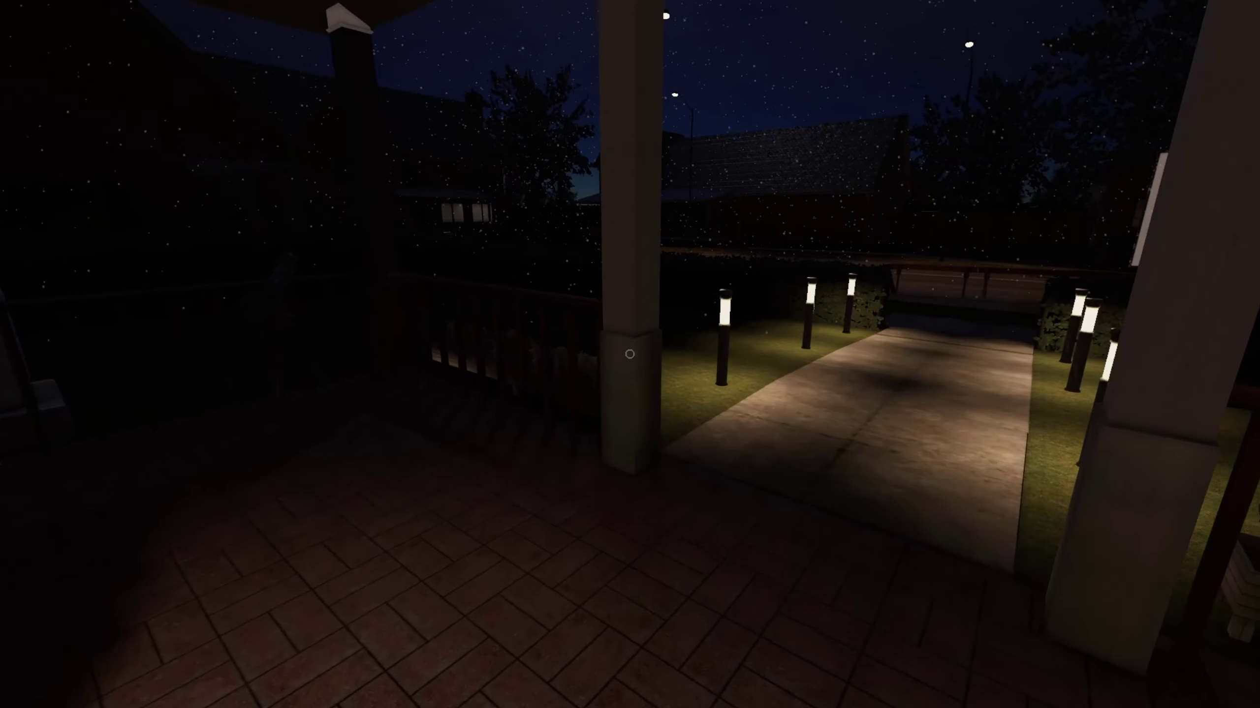
key(w)
key(w)
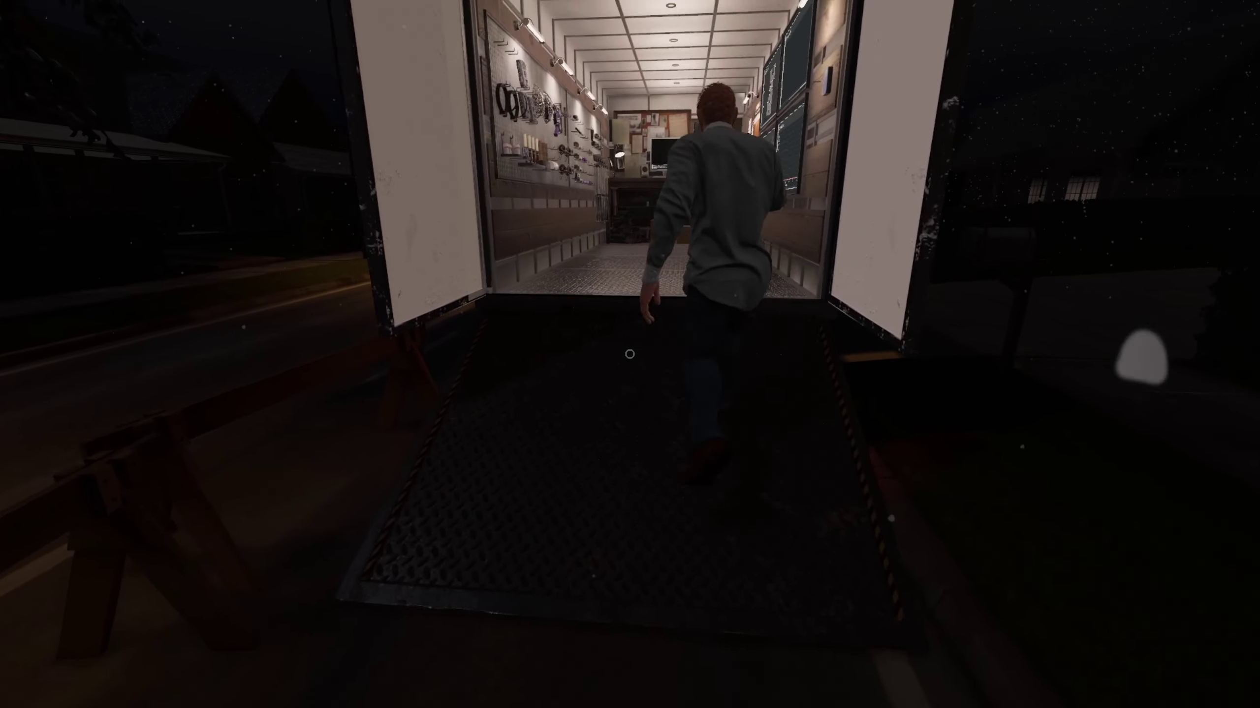
Step: Walk up the ramp to the desk computer and toggle the CCTV feed to night vision and back
key(w)
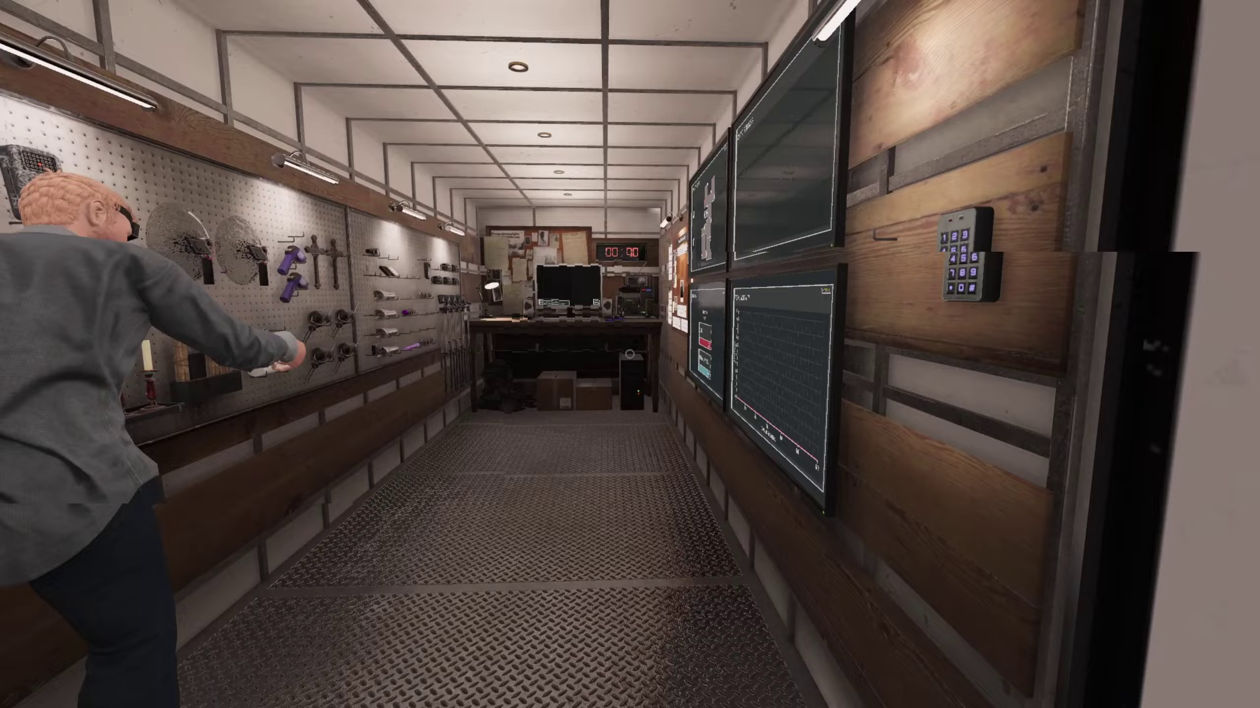
key(w)
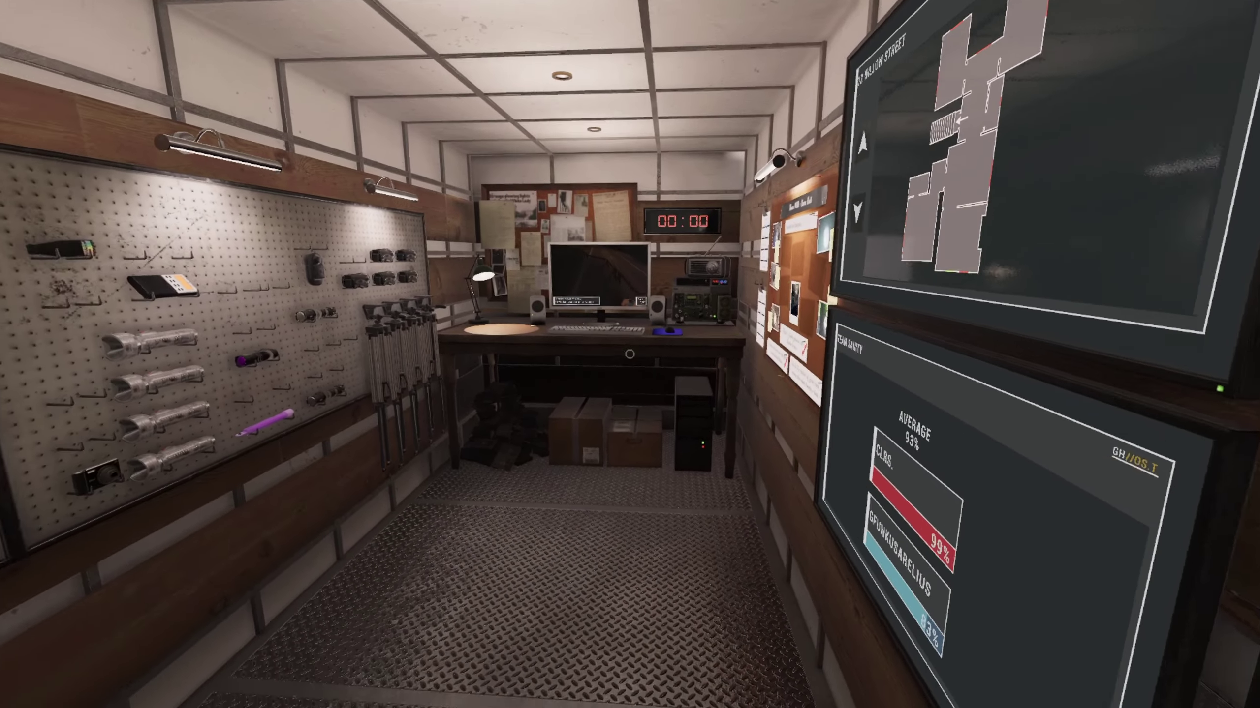
key(w)
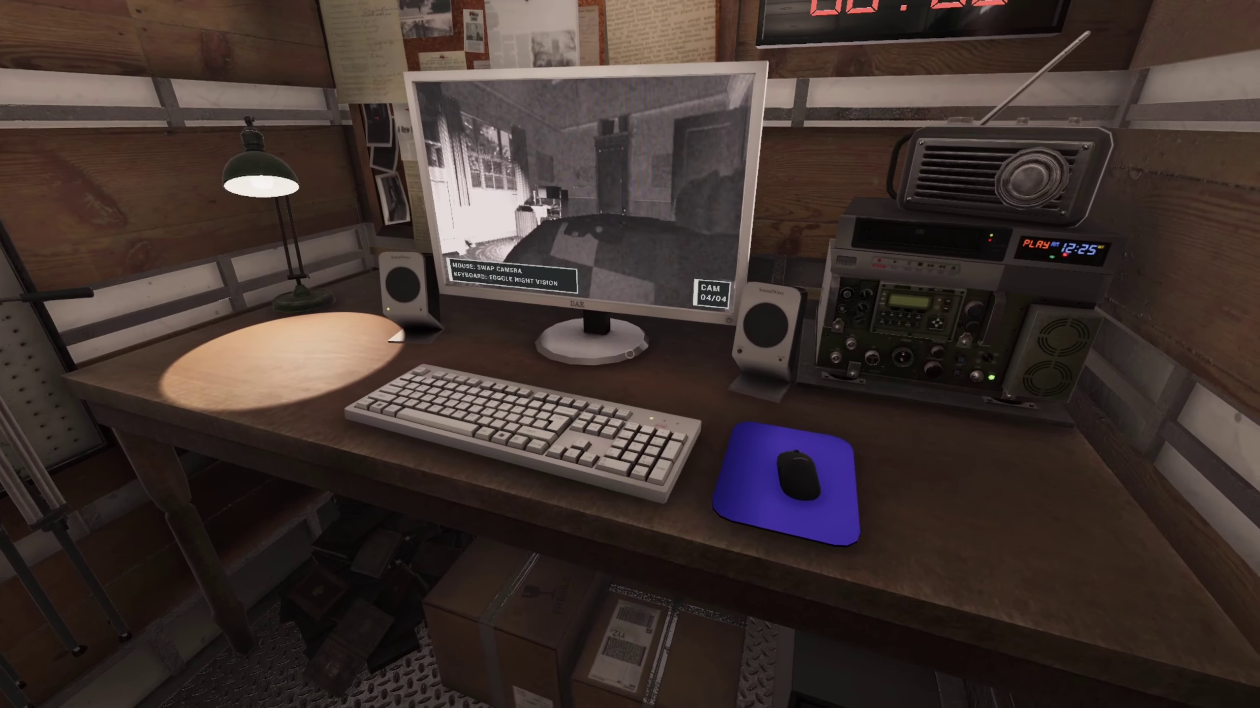
key(n)
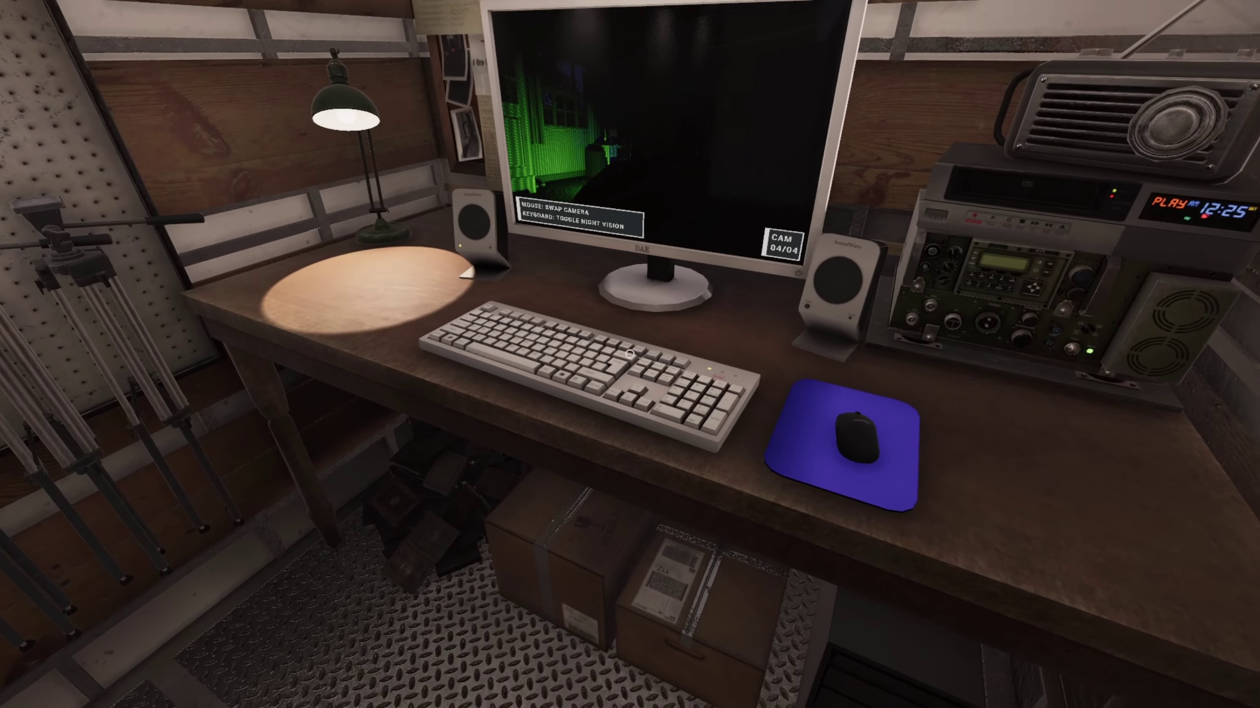
key(n)
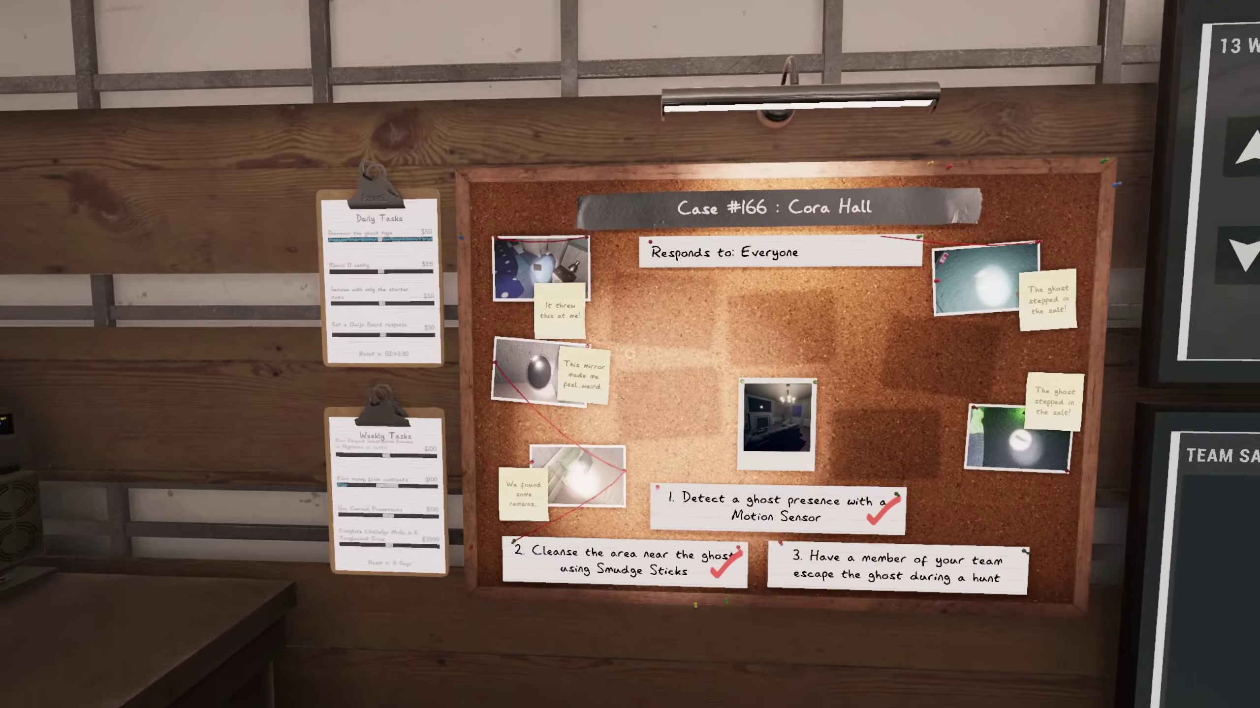
Step: Zoom in and out on the Case #166 corkboard, then grab a crucifix from the pegboard
right_click(630, 355)
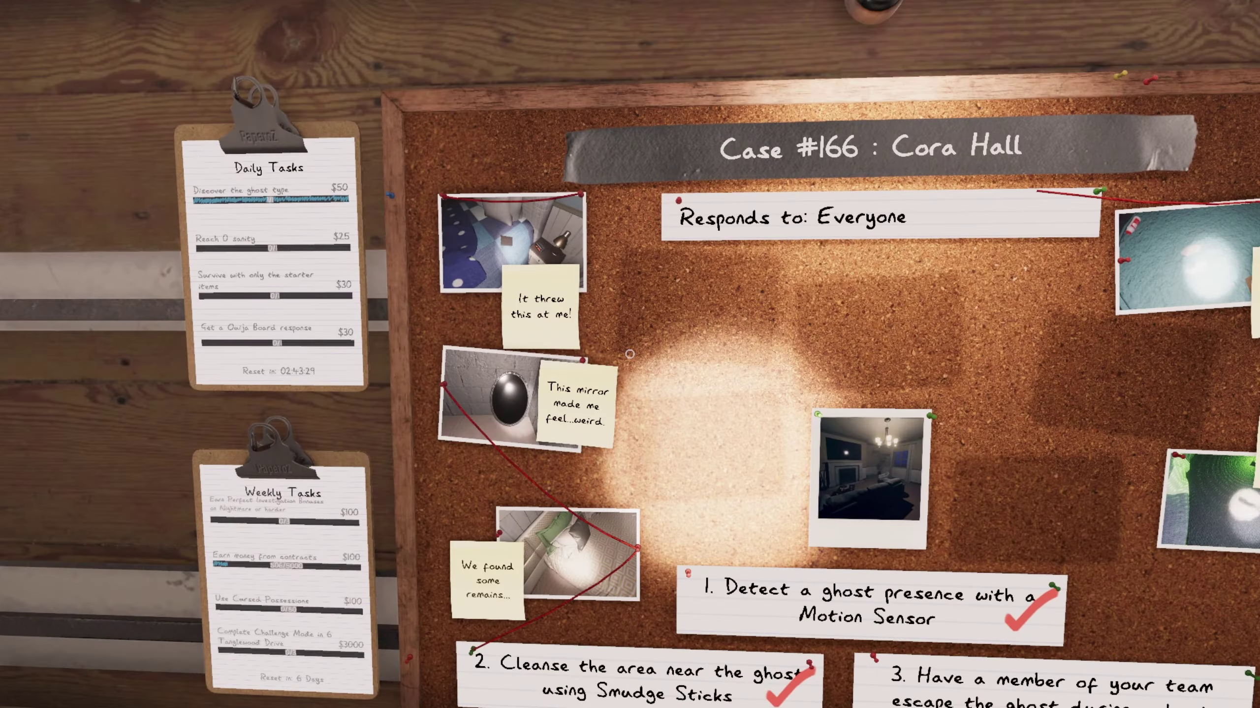
right_click(631, 355)
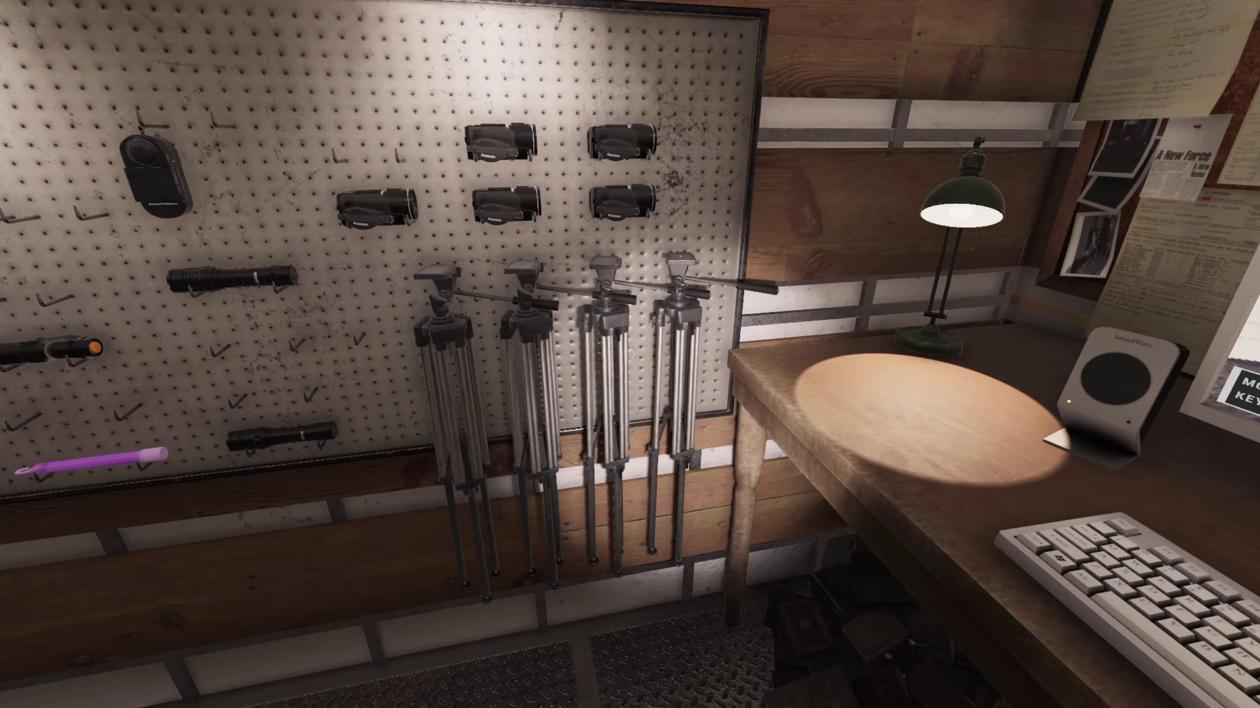
key(e)
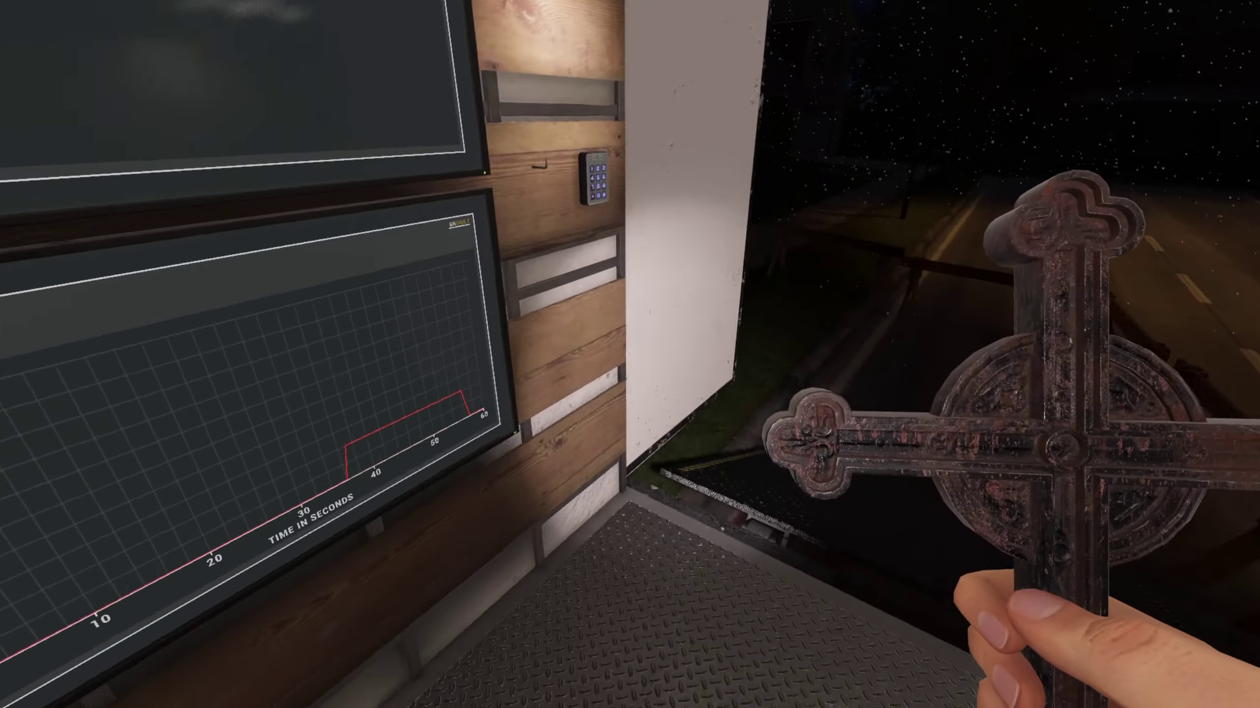
Step: Equip the photo camera and walk from the van through the house into the blue bedroom
key(q)
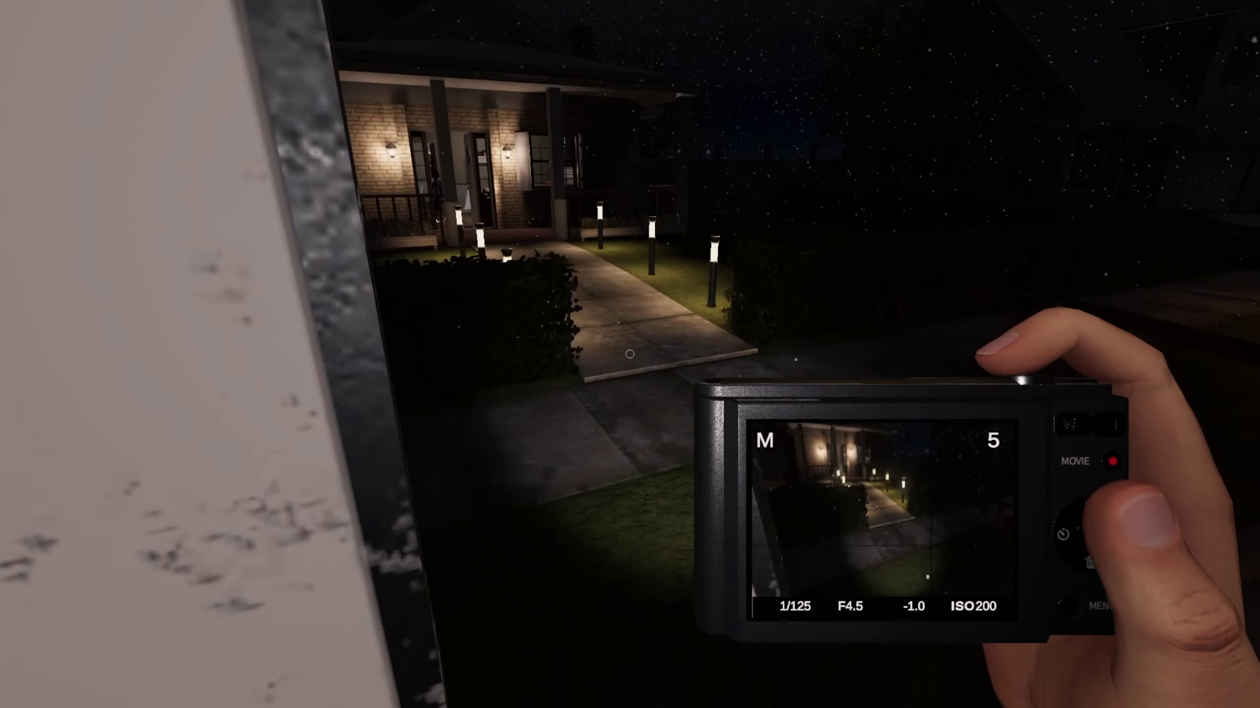
key(w)
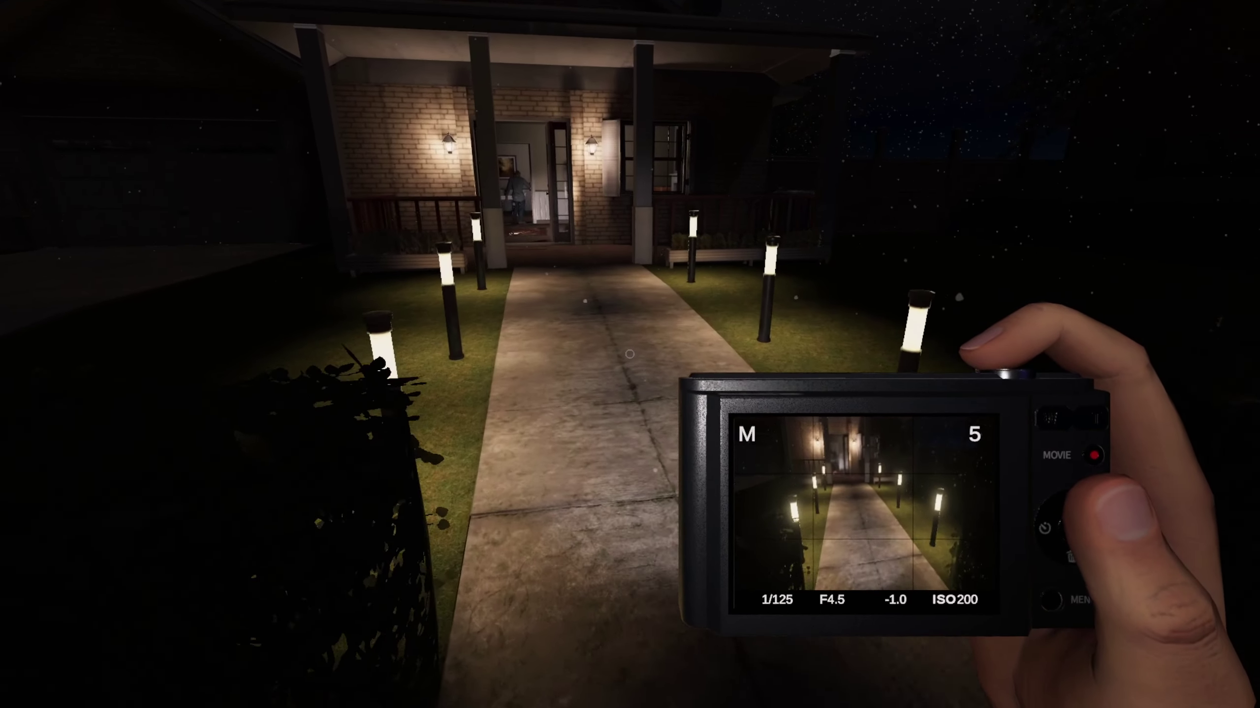
key(w)
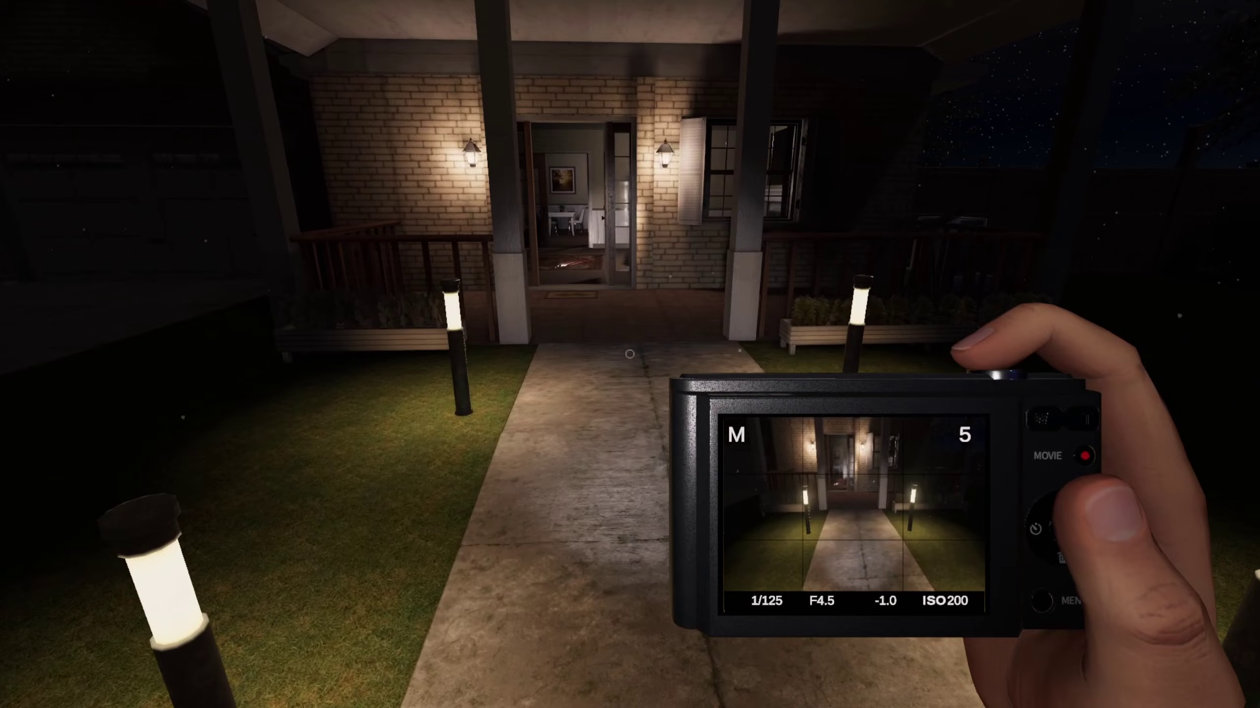
key(w)
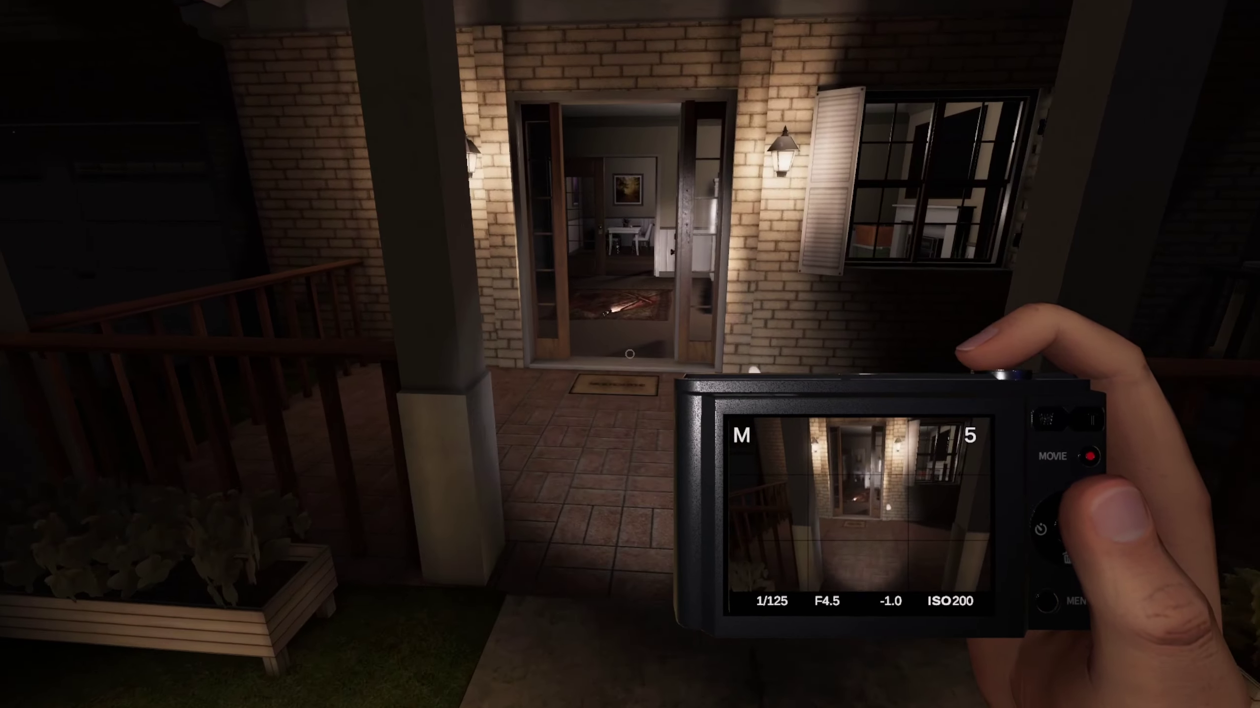
key(w)
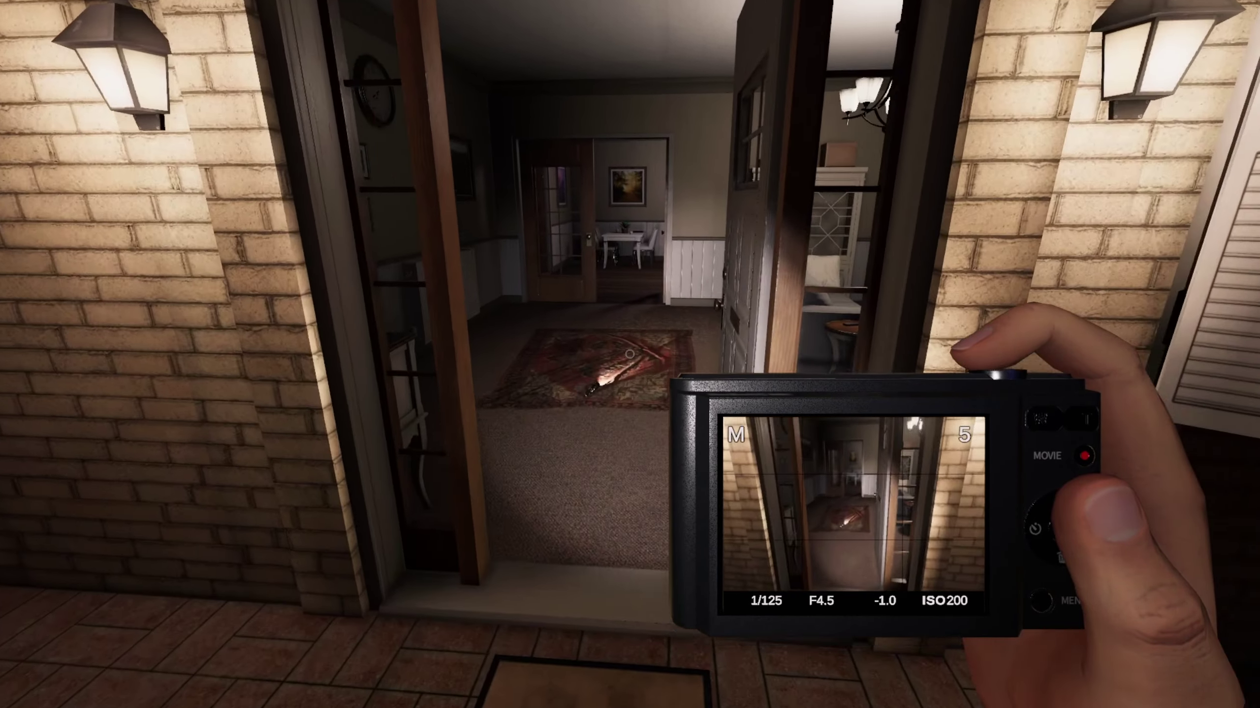
key(w)
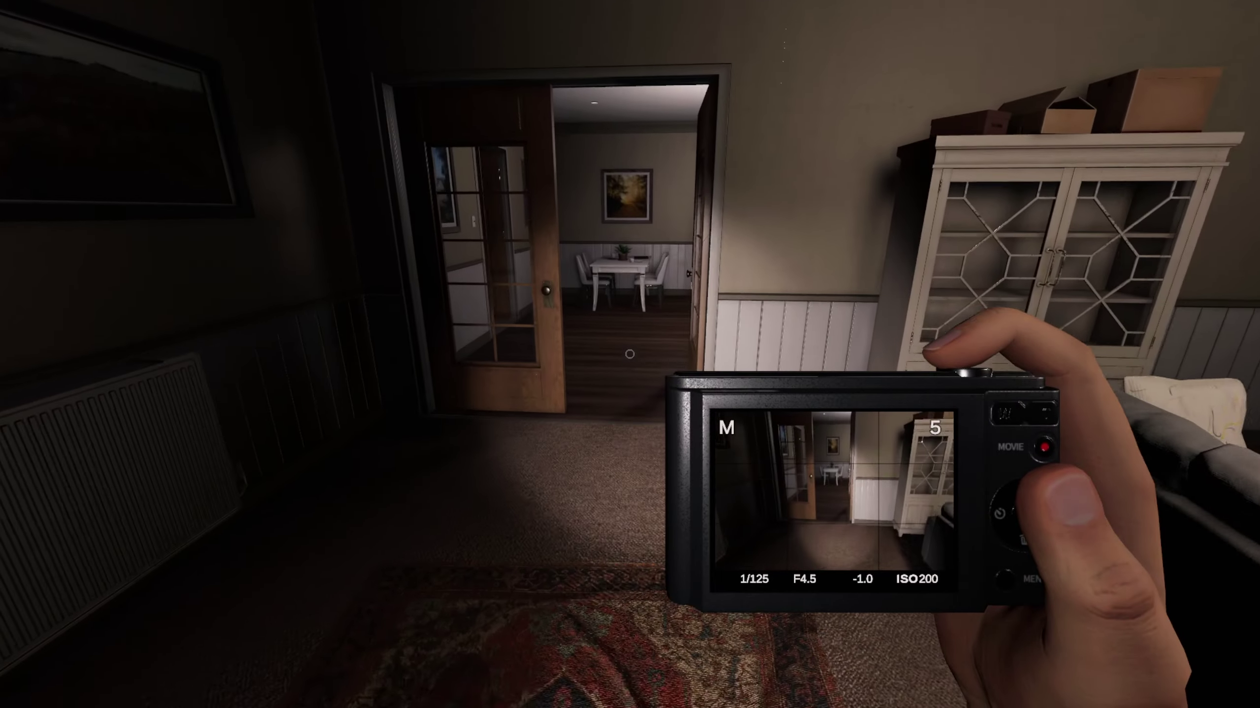
key(w)
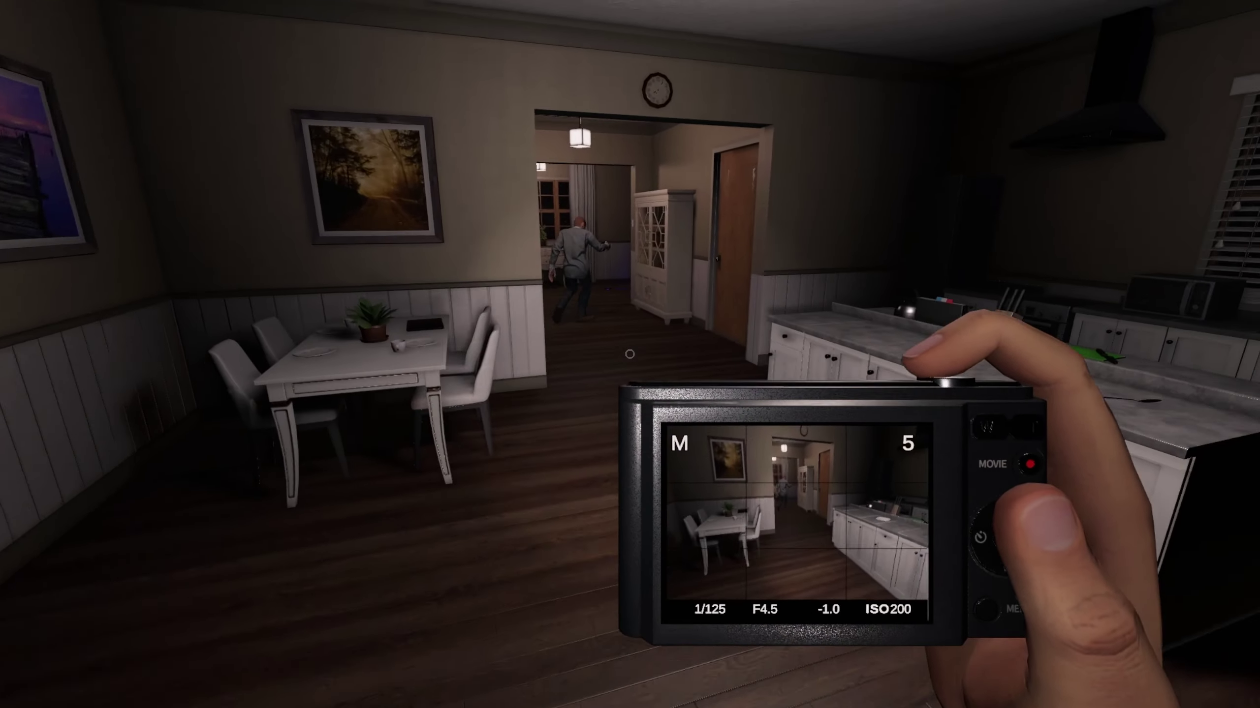
key(w)
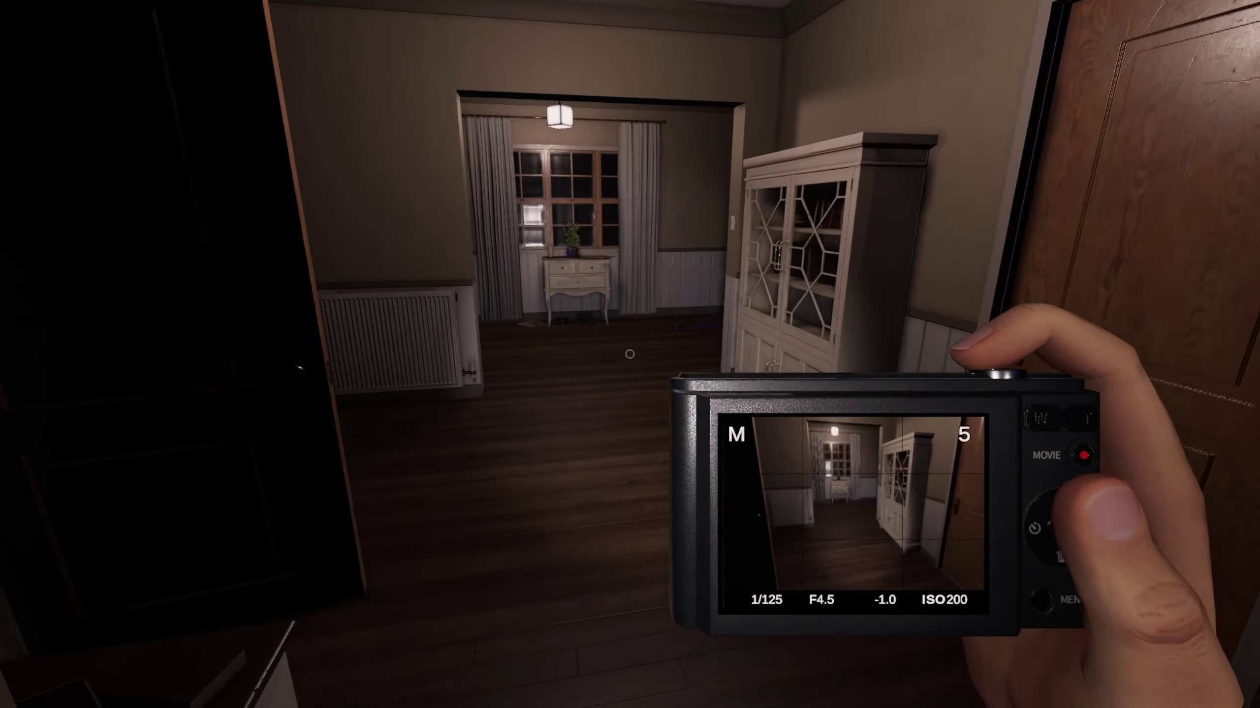
key(w)
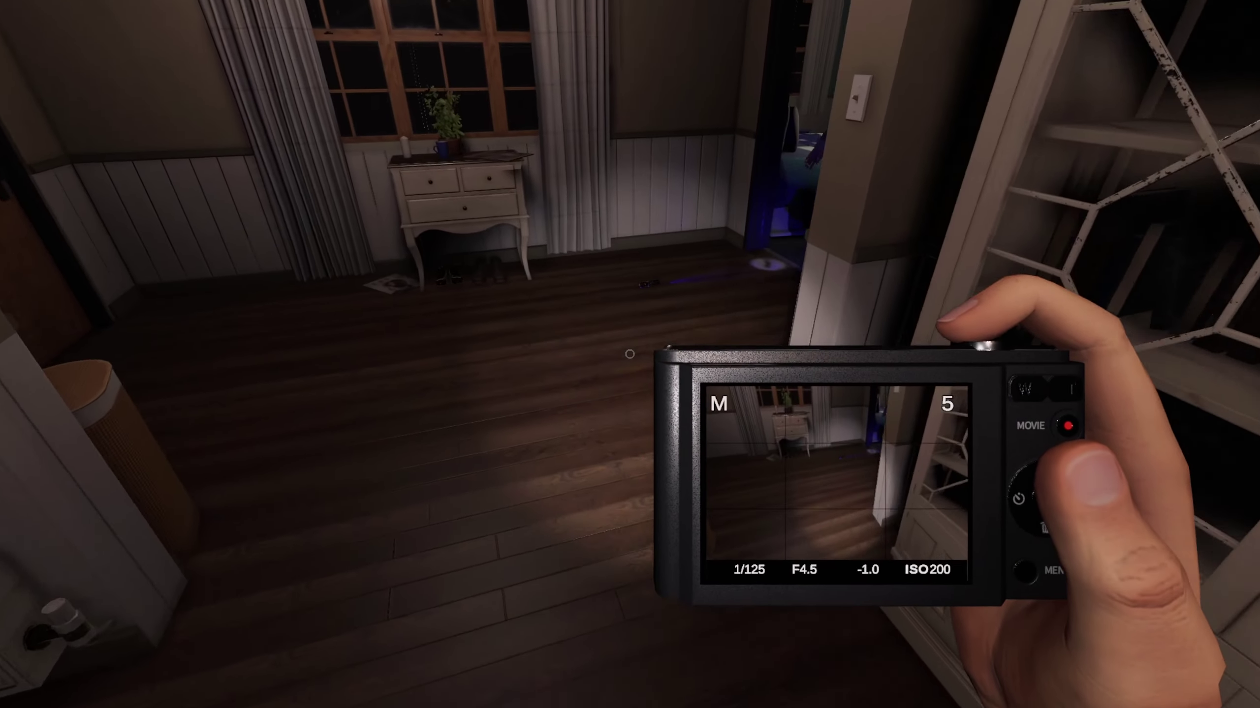
key(w)
key(w)
scroll(630, 355, down, 1)
Step: Take the crucifix in hand, turn to the salt footprint and photograph it
key(w)
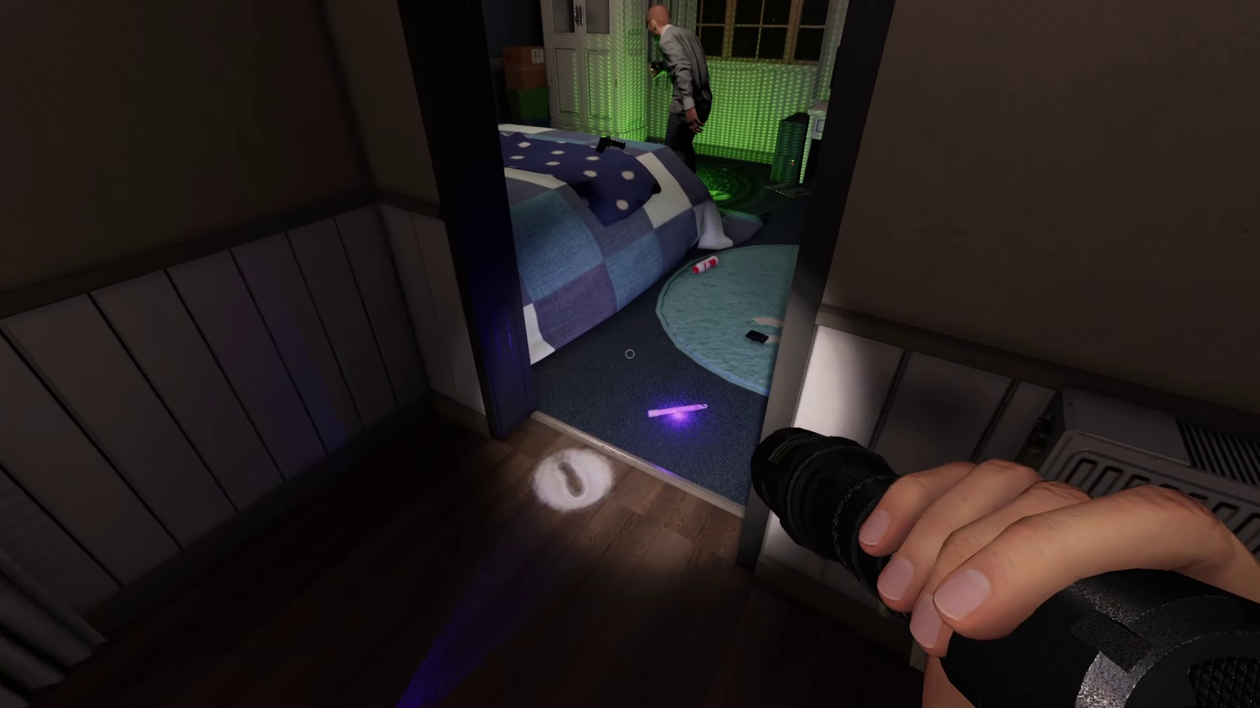
scroll(630, 355, down, 1)
key(w)
key(w)
key(w)
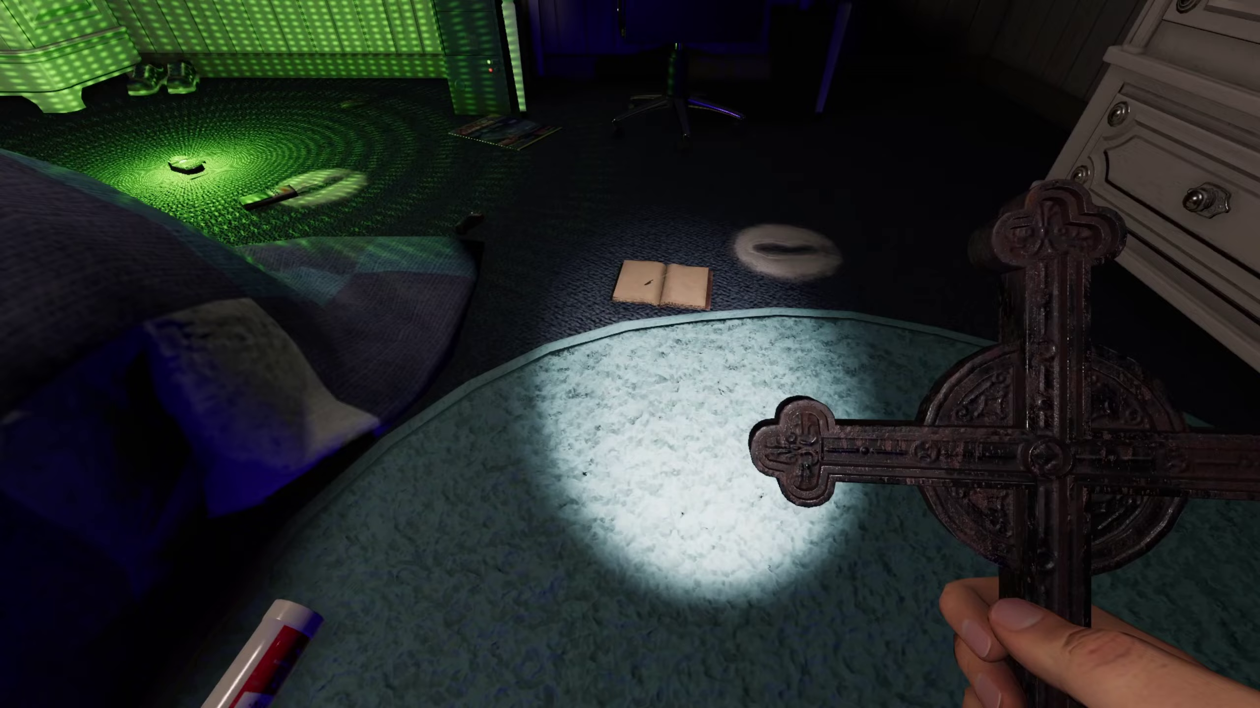
key(w)
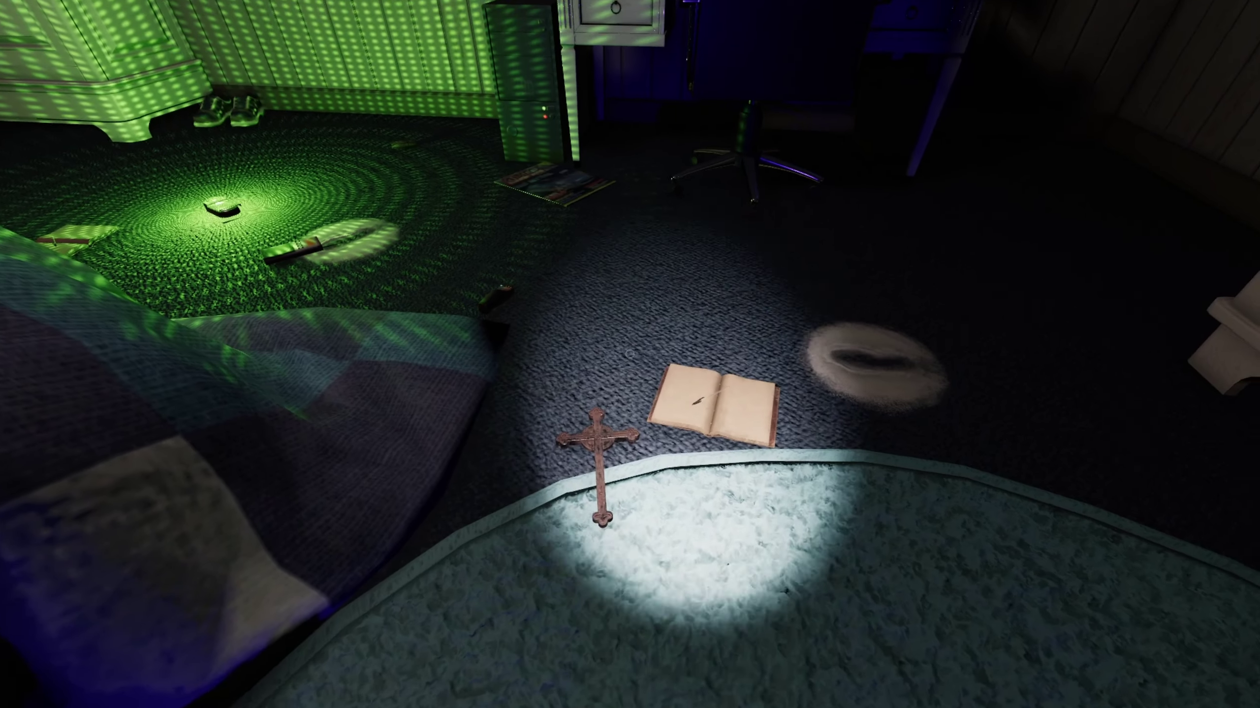
drag(630, 492, 629, 246)
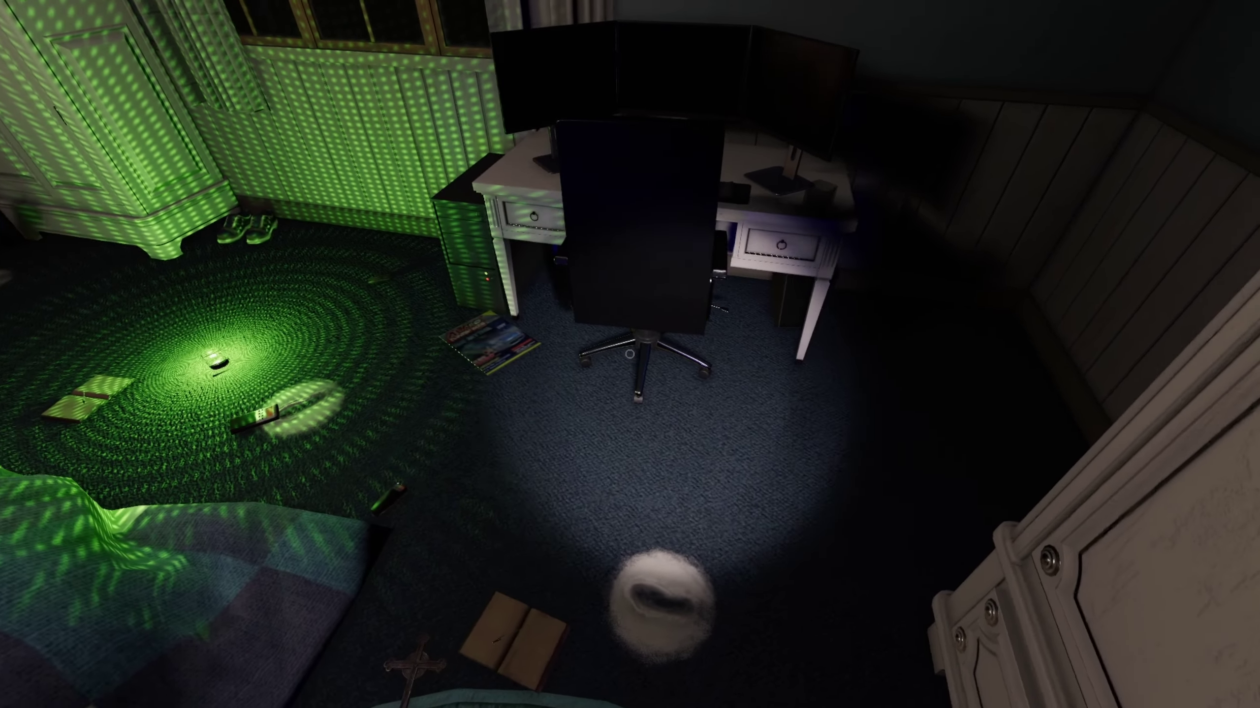
drag(886, 354, 296, 355)
drag(886, 355, 295, 393)
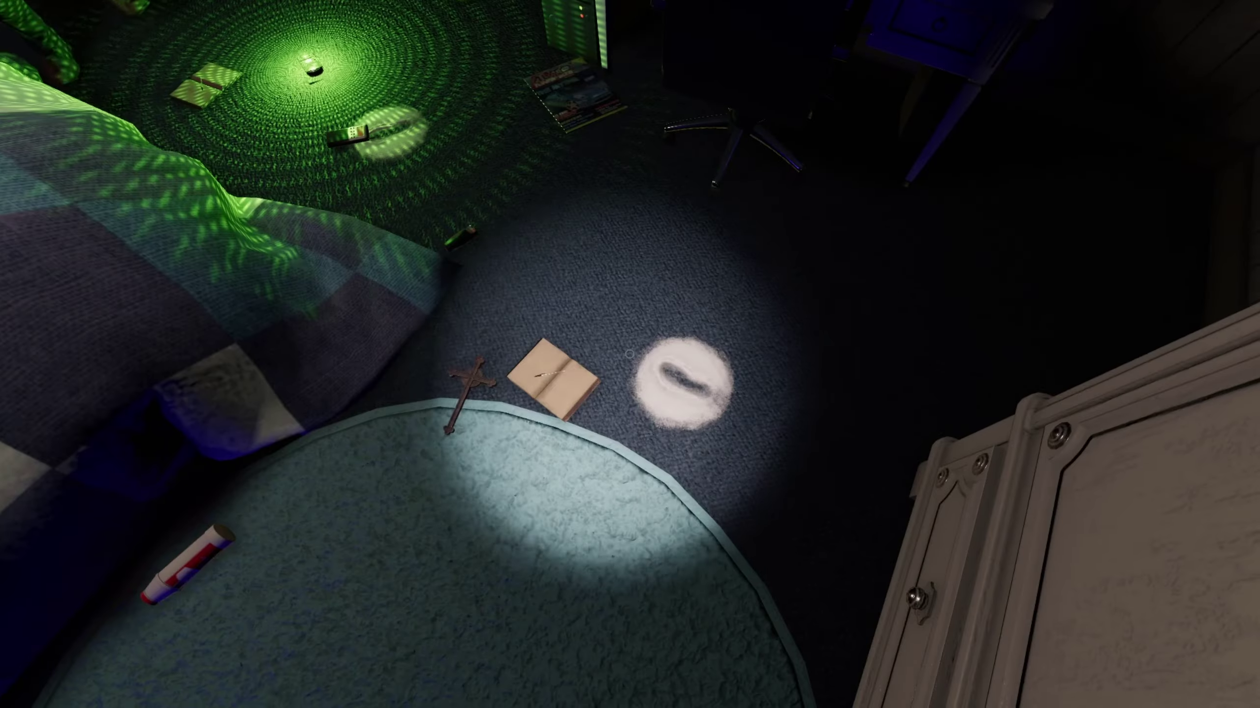
key(2)
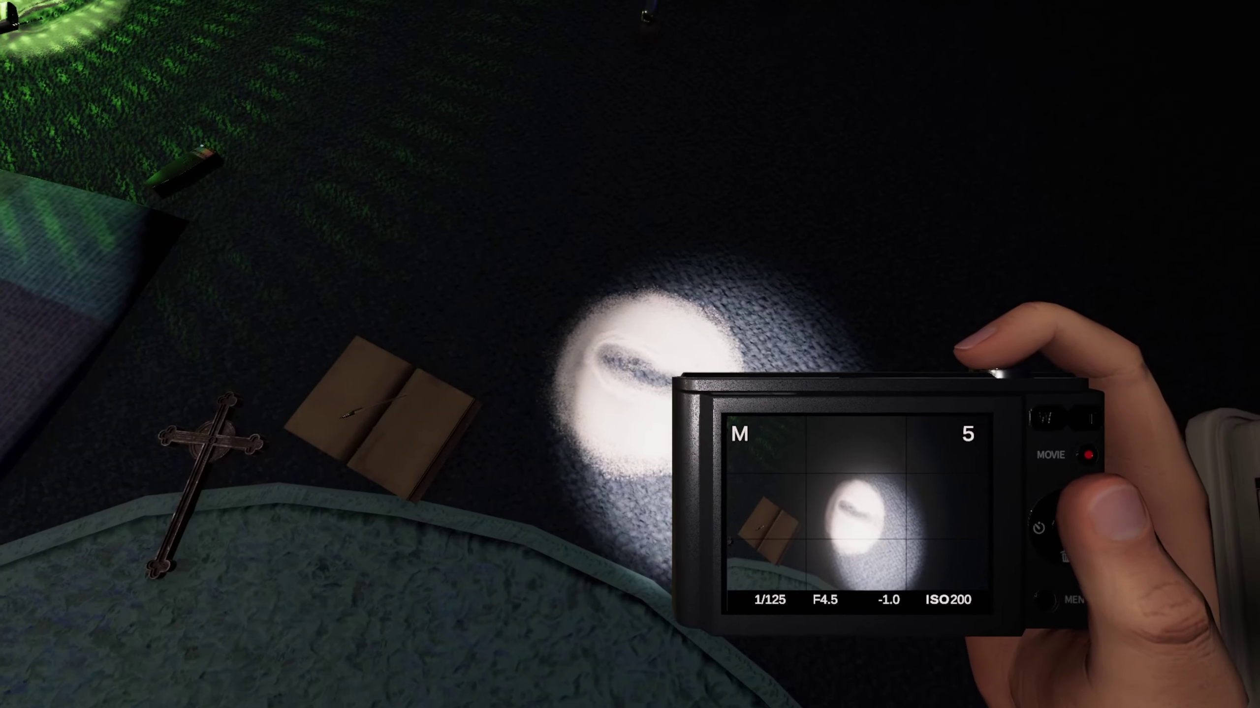
click(630, 354)
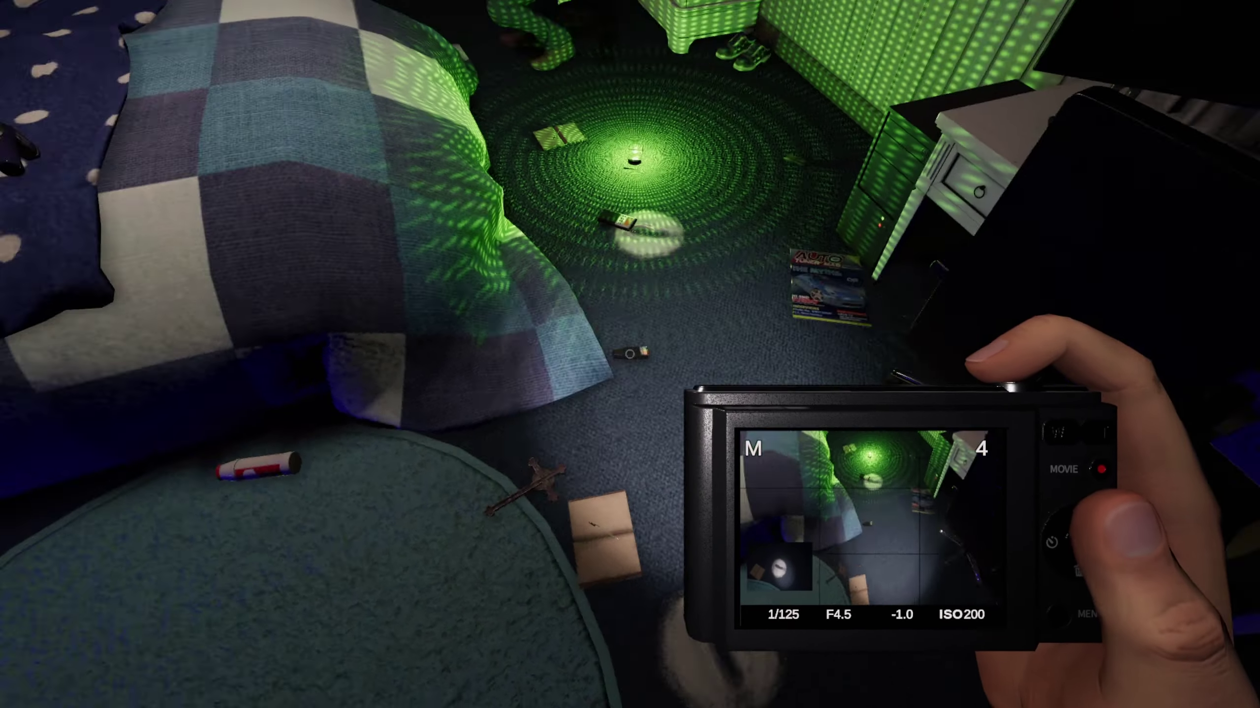
key(w)
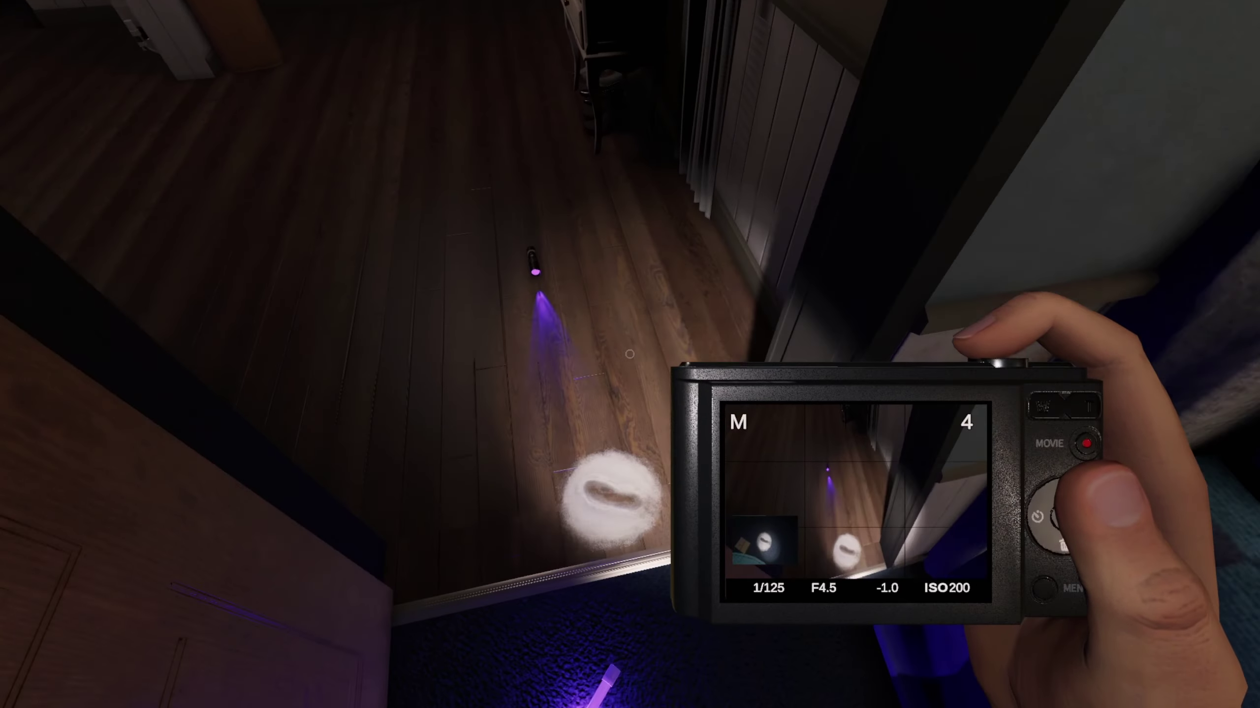
key(w)
key(w)
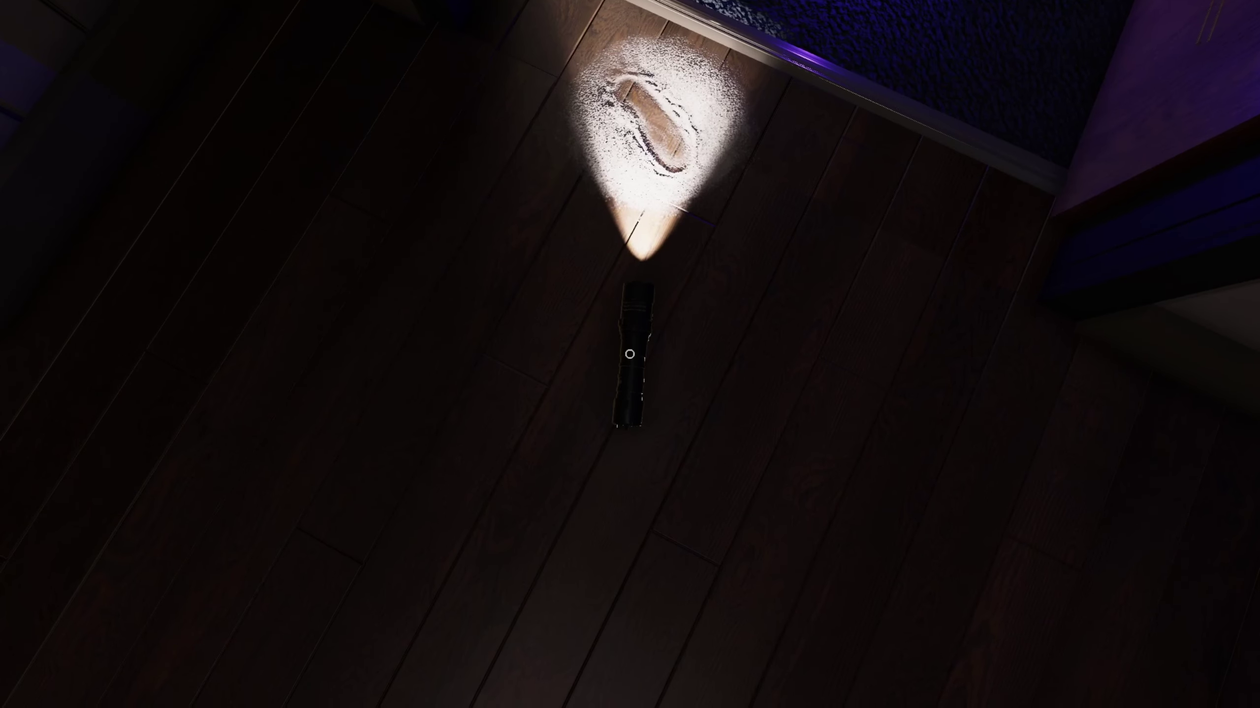
Step: Leave the UV flashlight on the floor shining on the salt pile
key(e)
key(f)
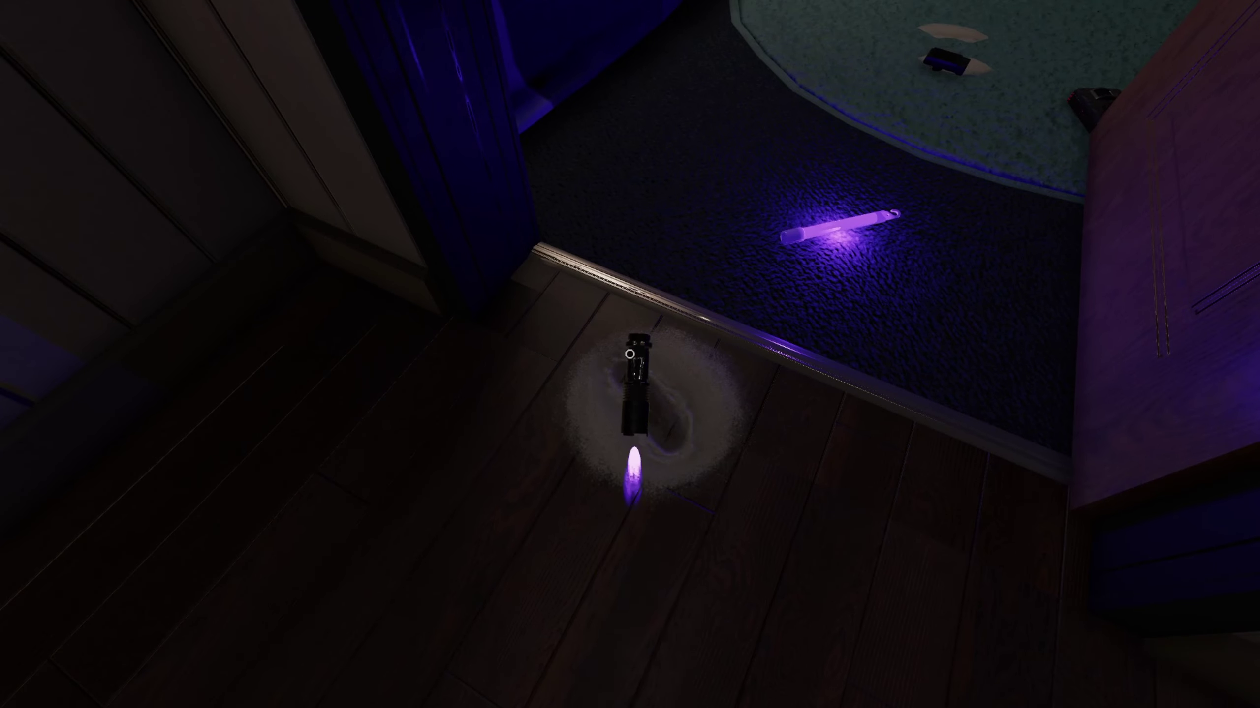
key(e)
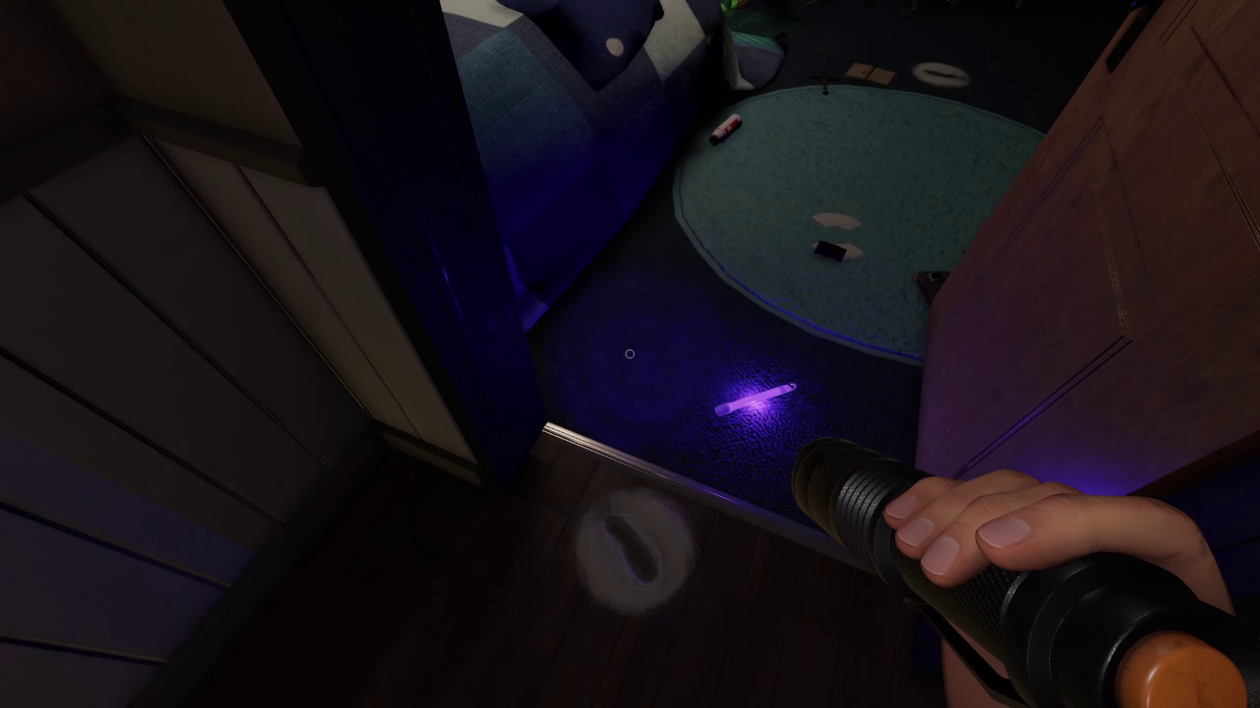
key(g)
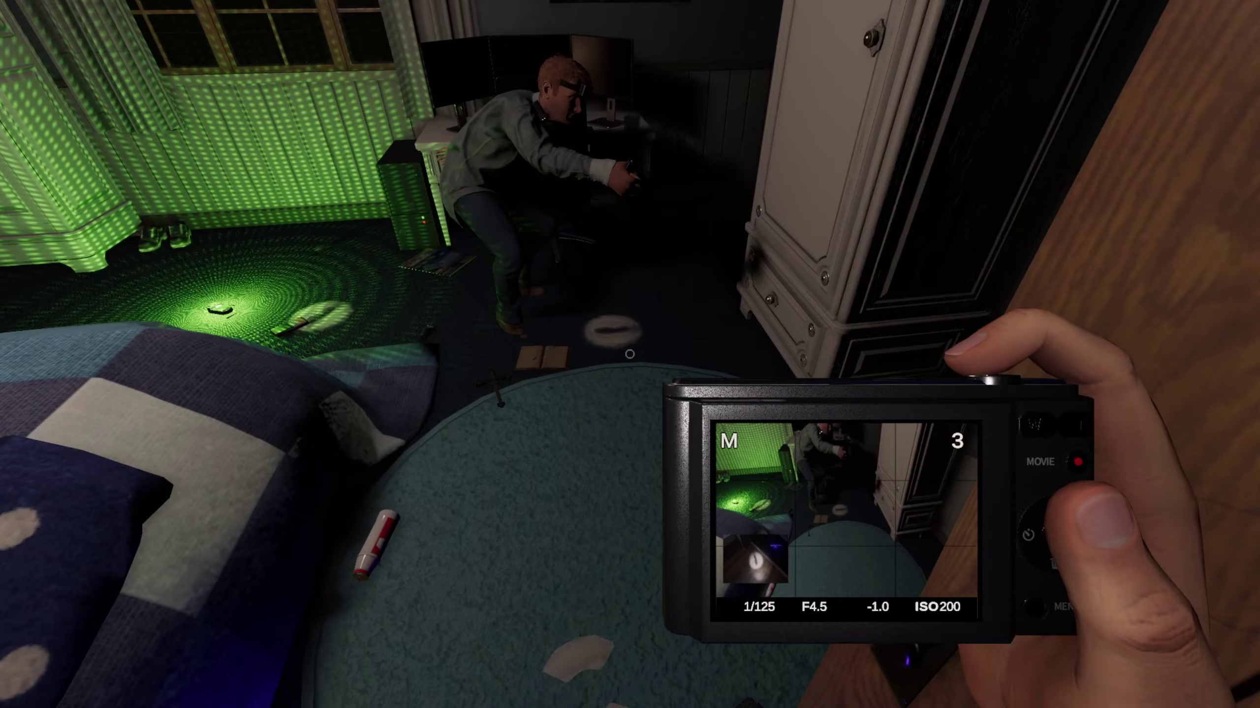
Step: Walk around the bed to frame another bedroom photo
key(w)
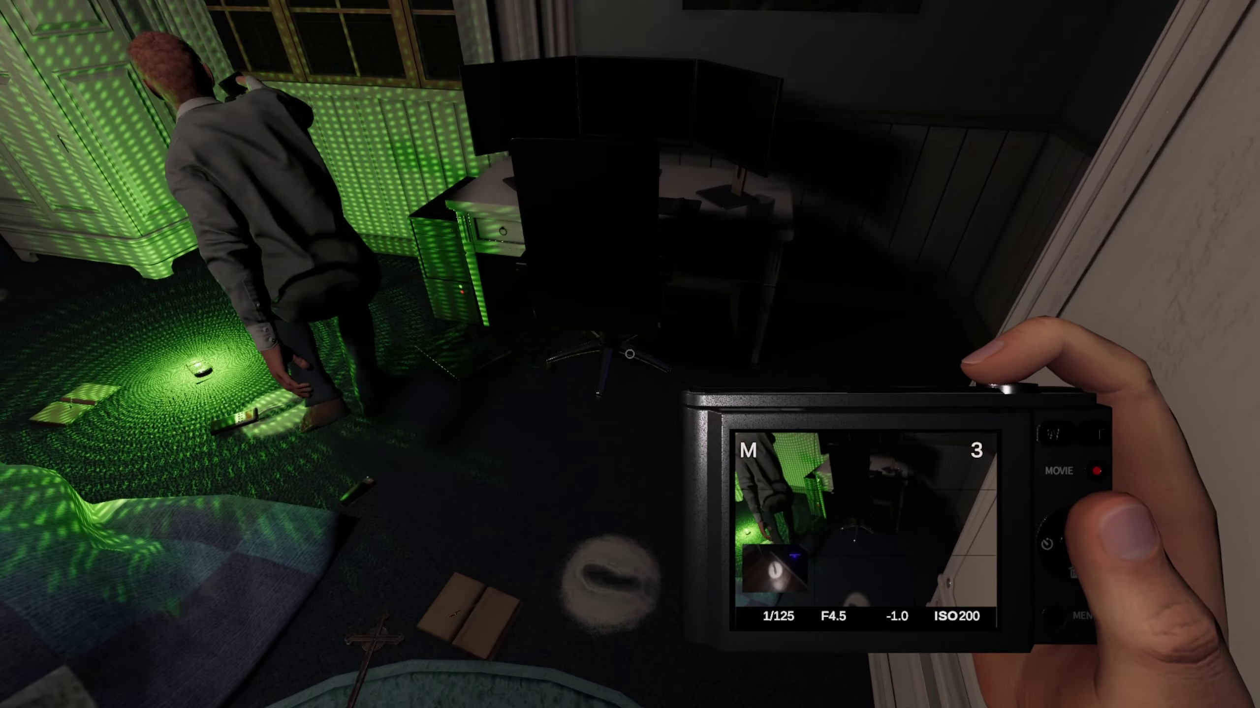
key(w)
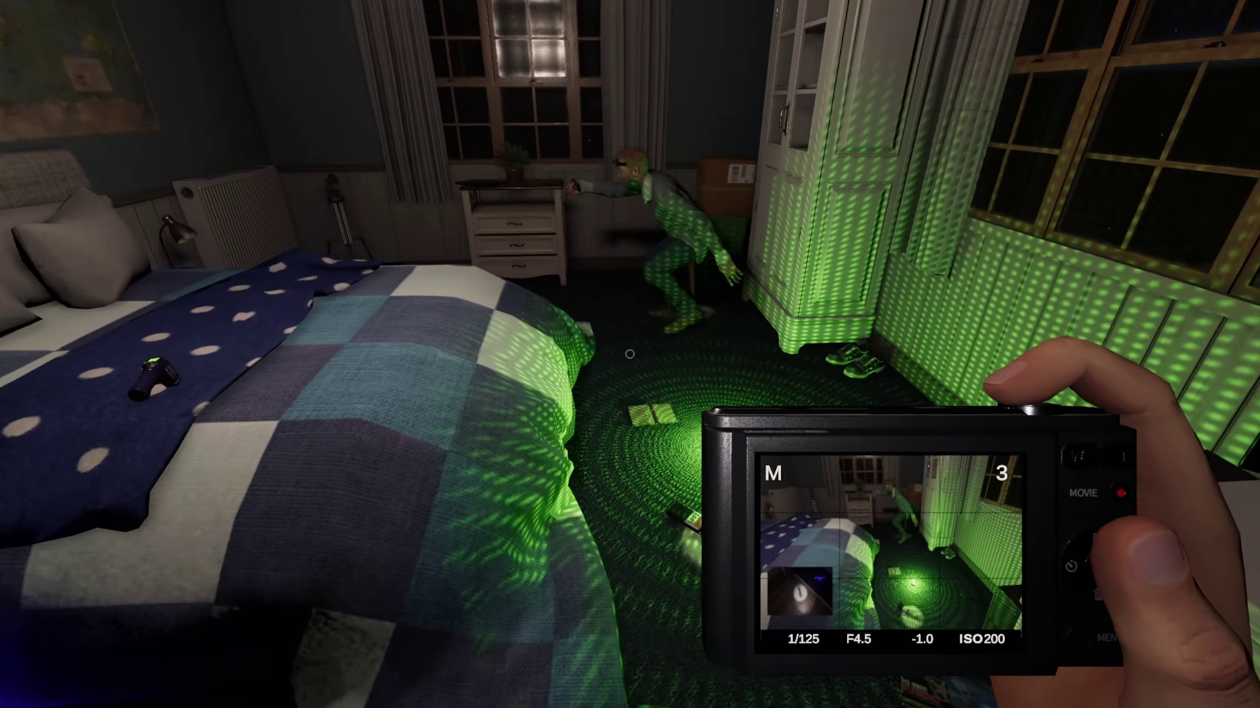
key(w)
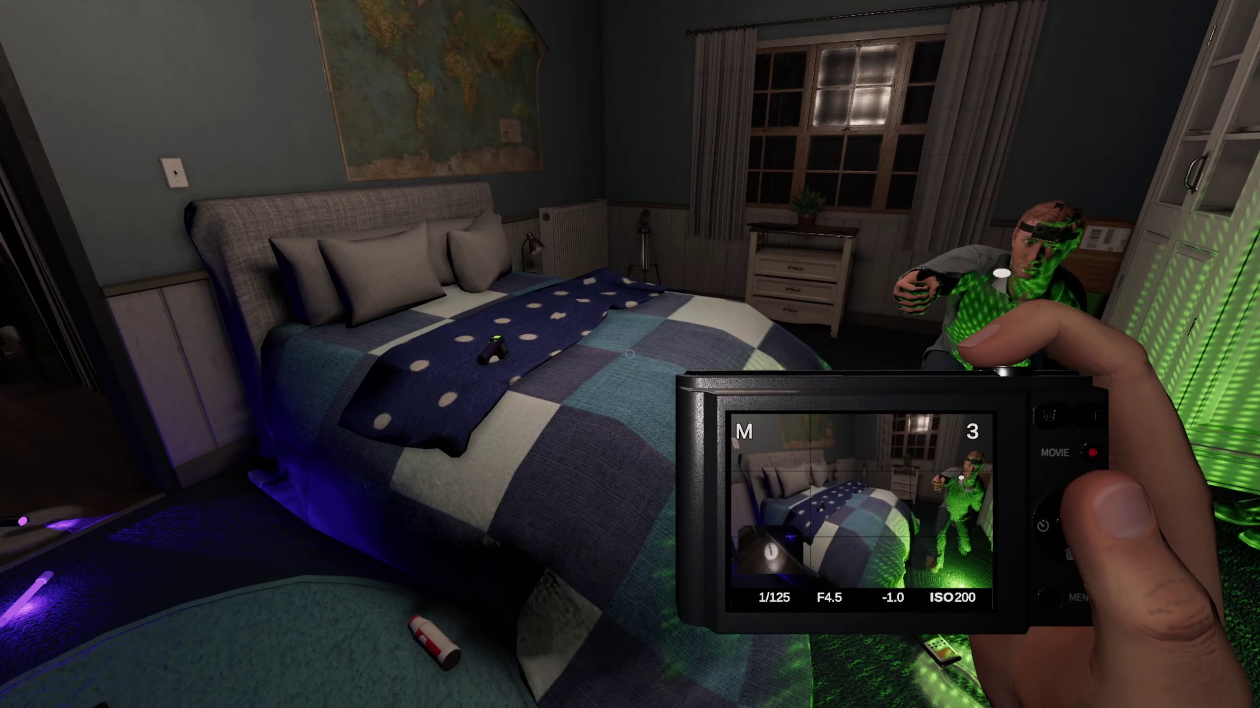
key(w)
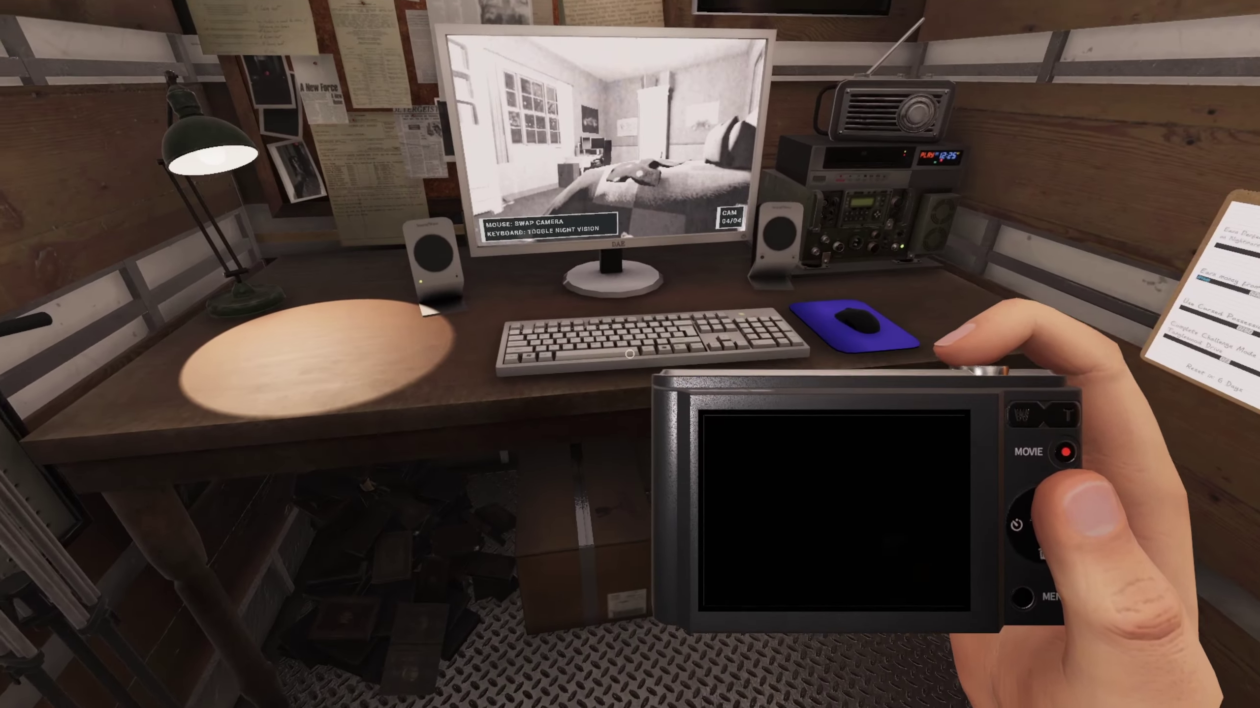
Step: Switch the van monitor from night vision to colour, then to the next camera feed
click(629, 355)
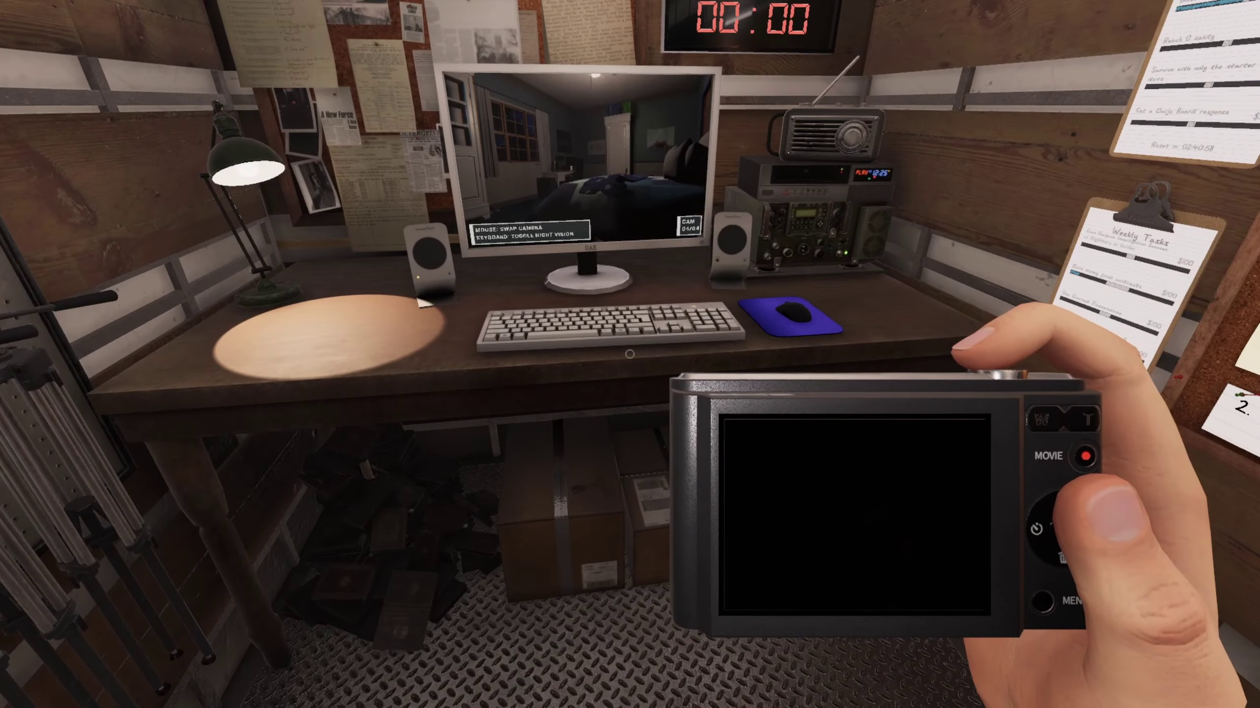
click(629, 354)
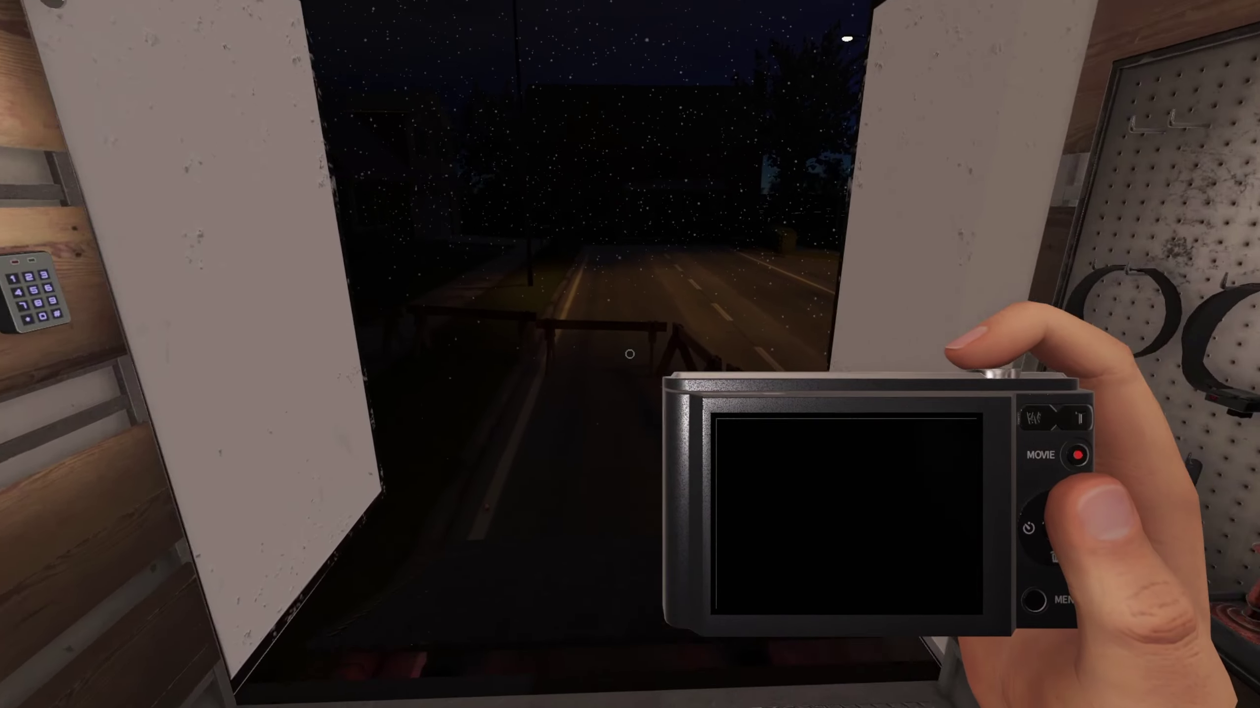
Step: Leave the van with the photo camera out and walk through the front door into the house
key(2)
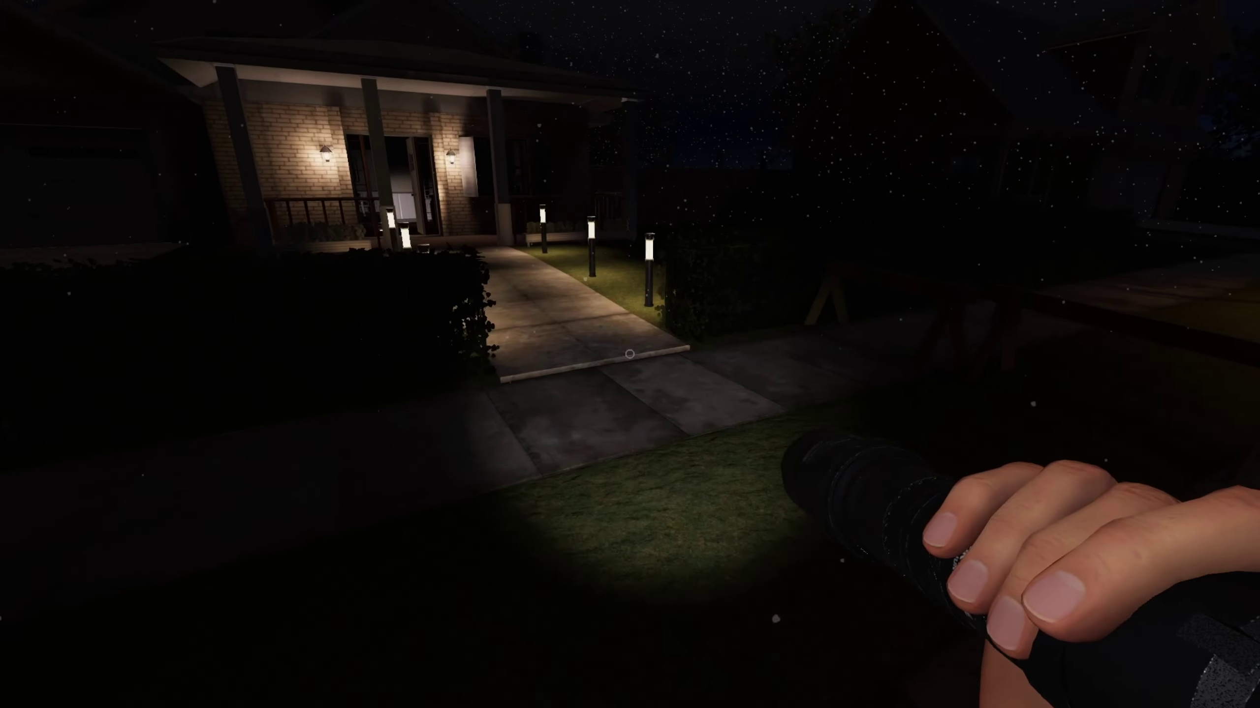
key(3)
key(w)
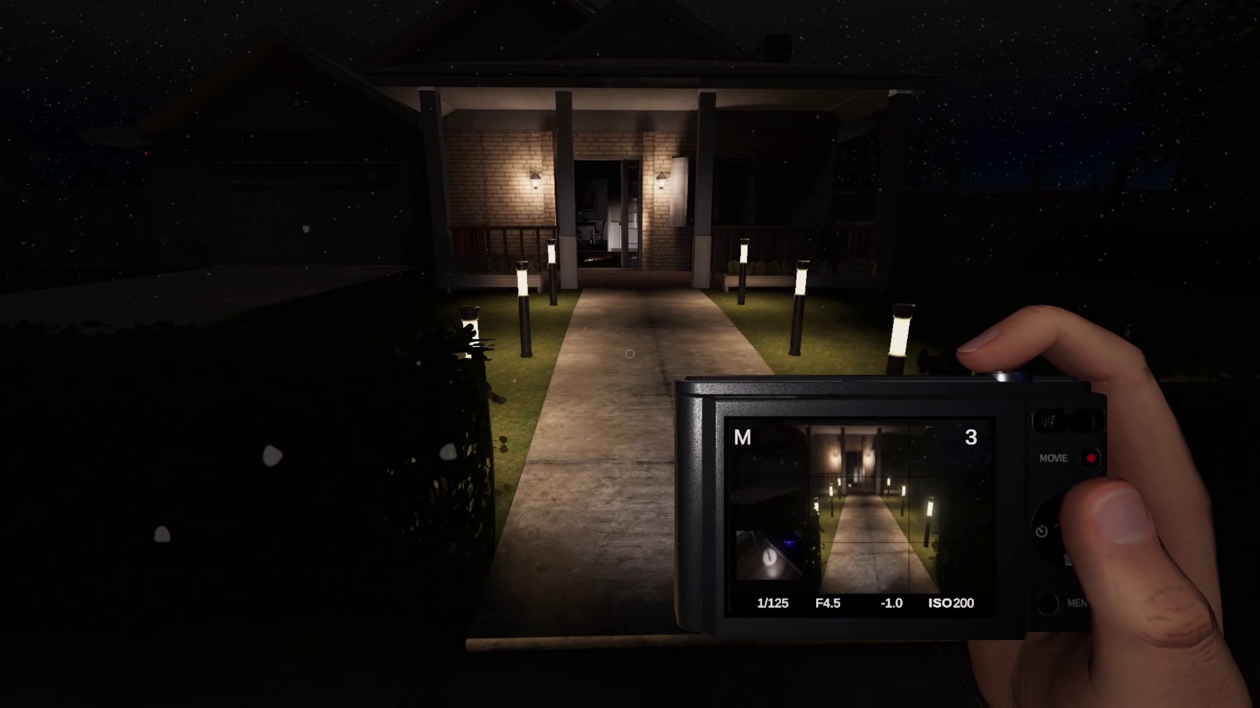
key(w)
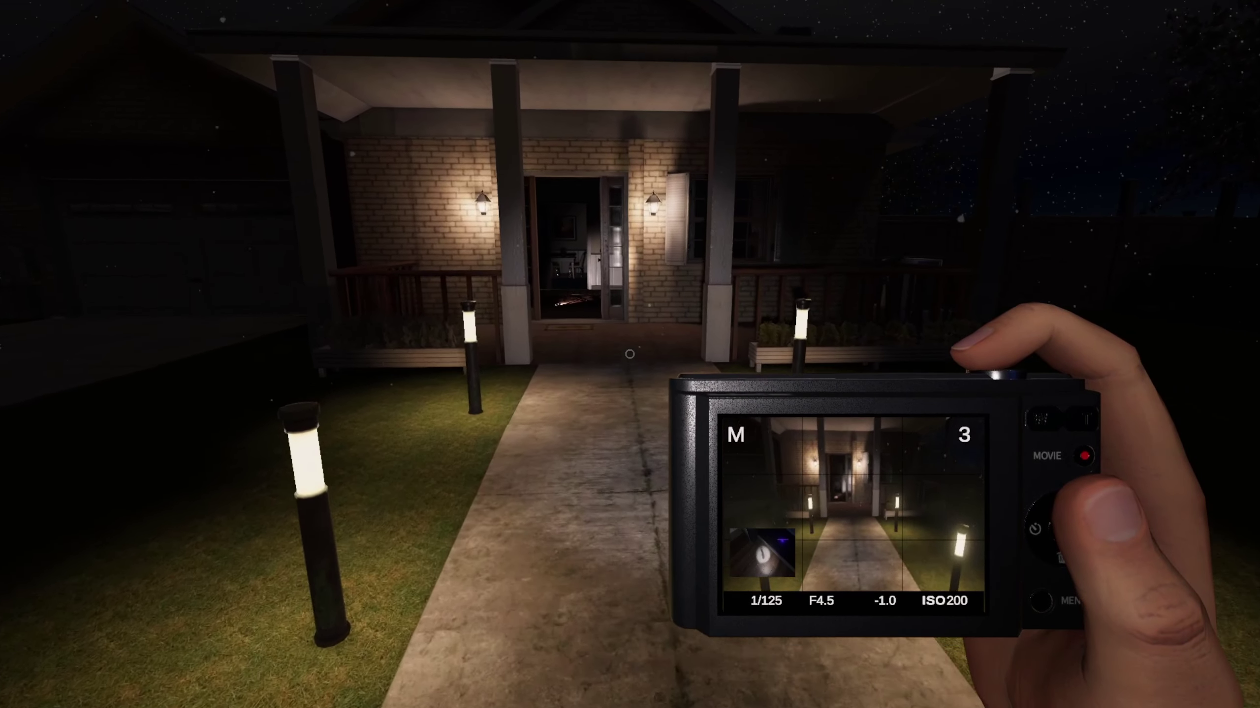
key(w)
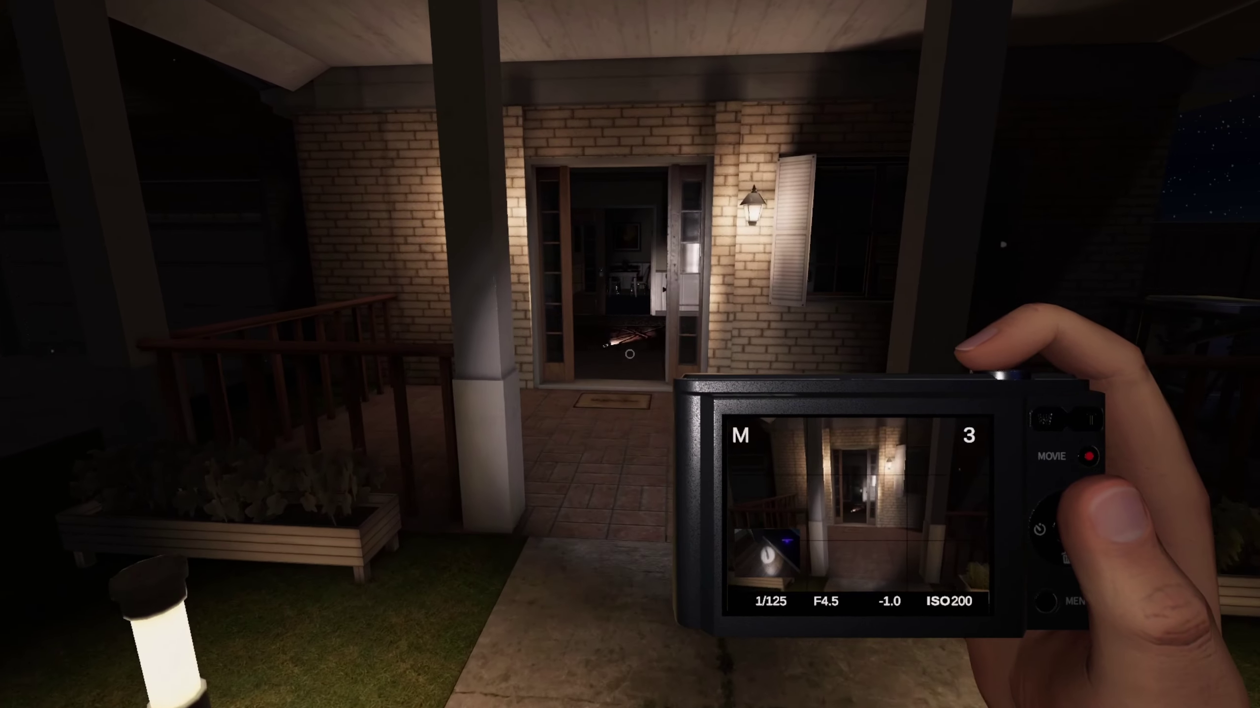
key(w)
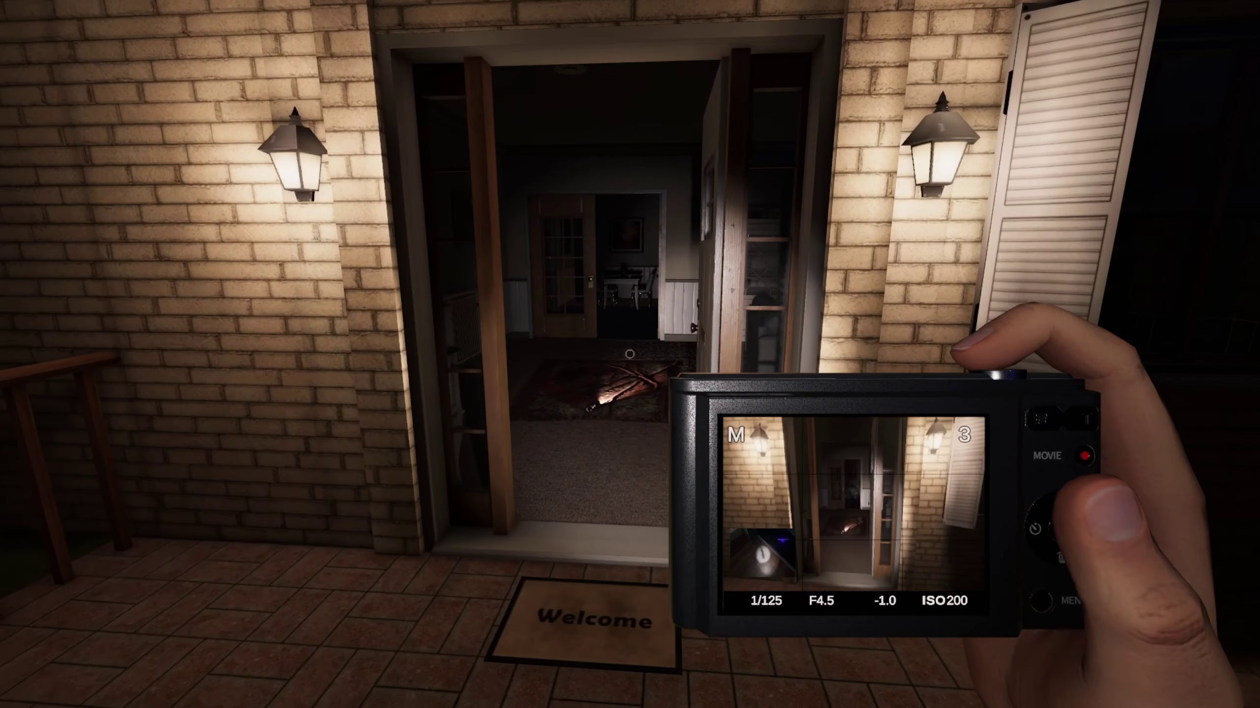
Step: Cross the dining room into the dark stairwell and swap the camera for the flashlight
key(w)
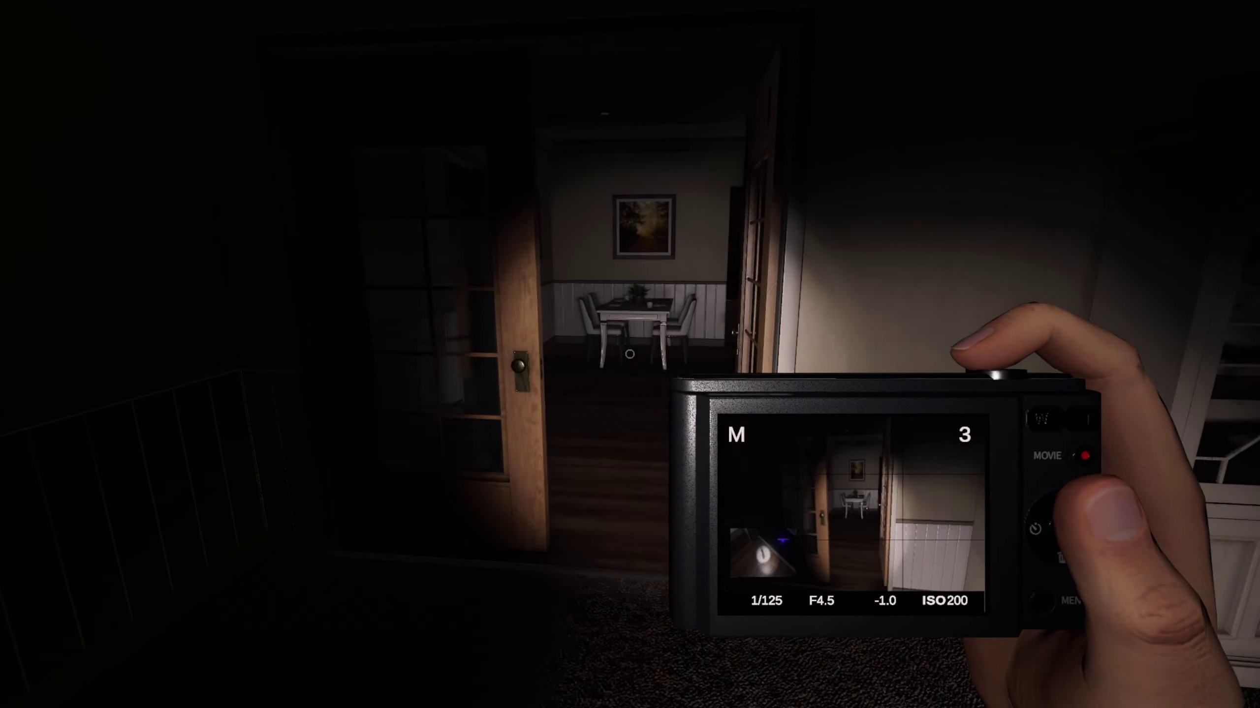
key(w)
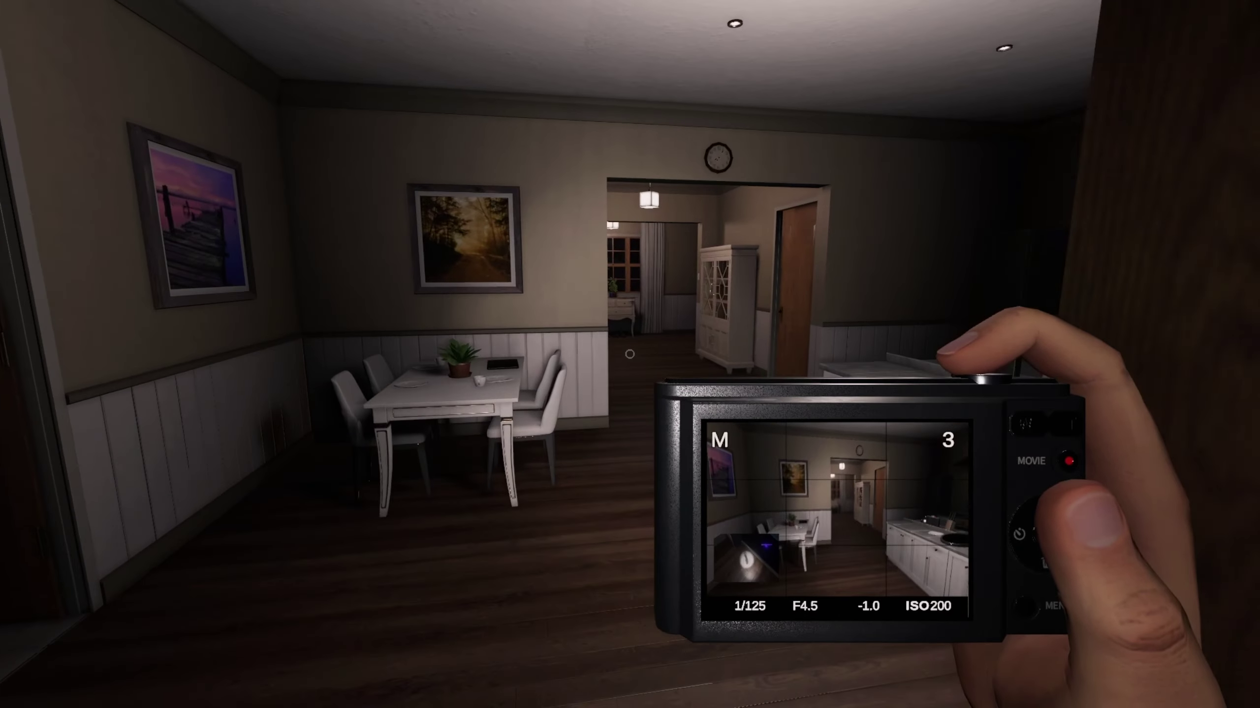
key(w)
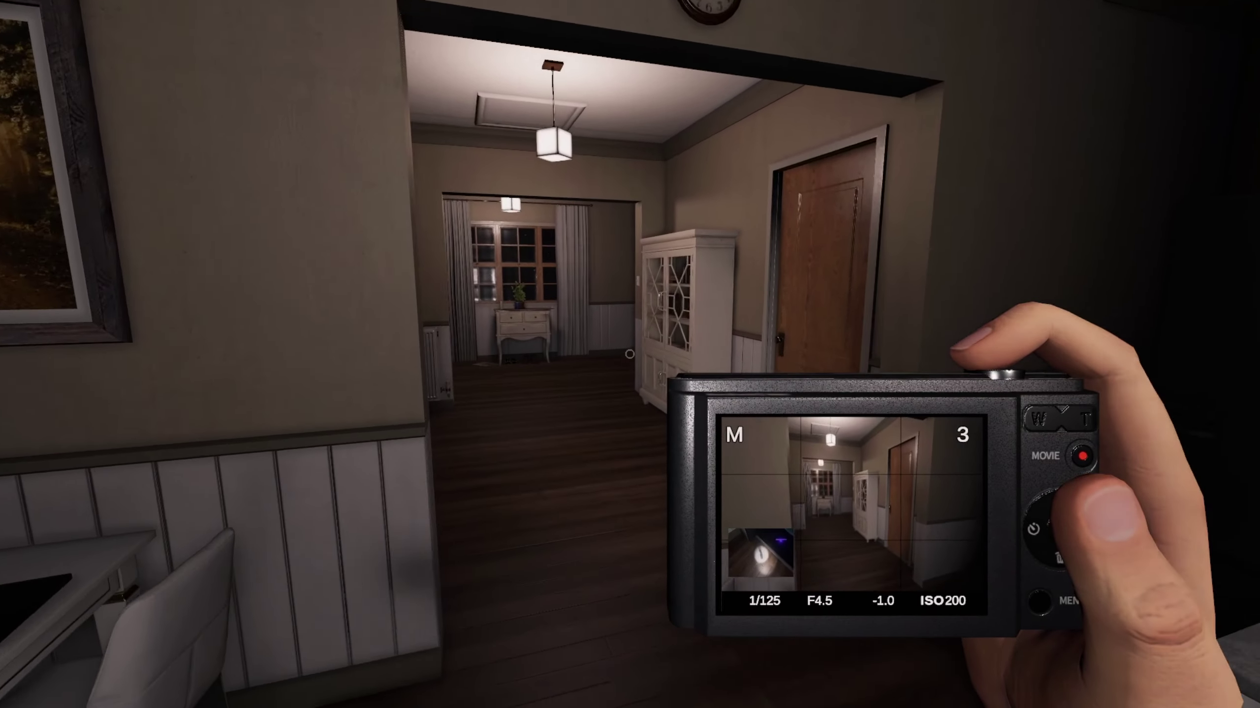
key(w)
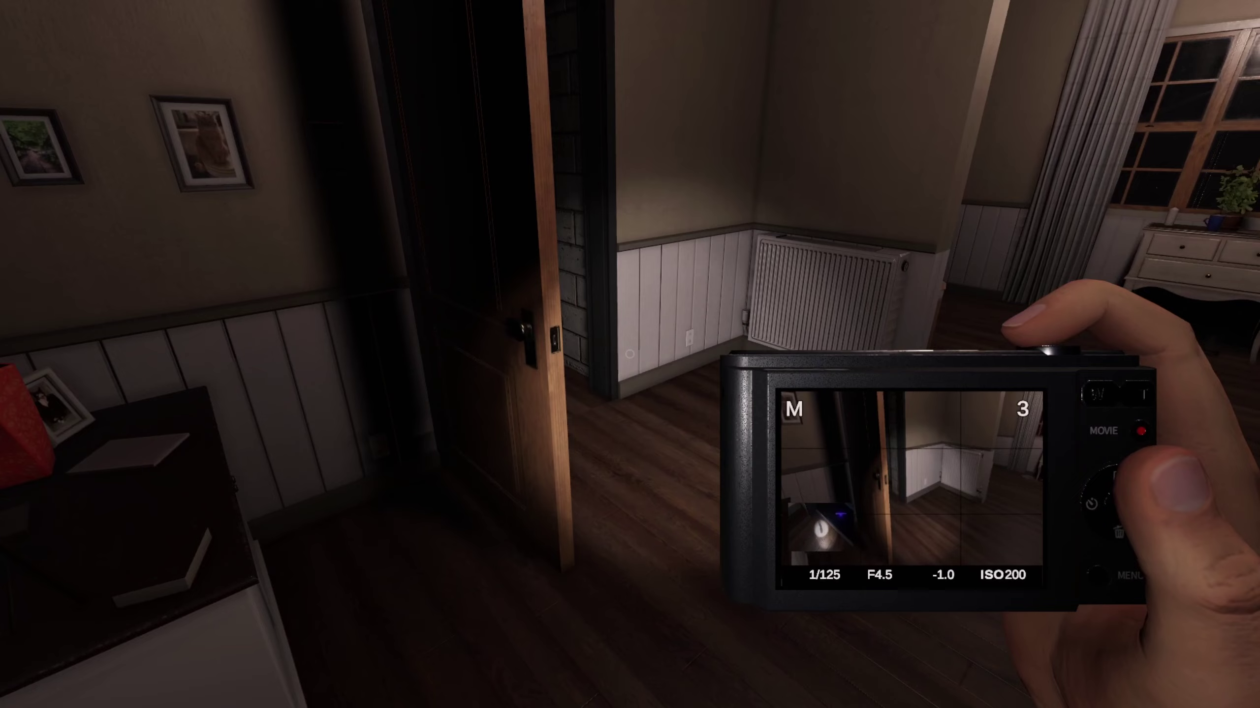
key(w)
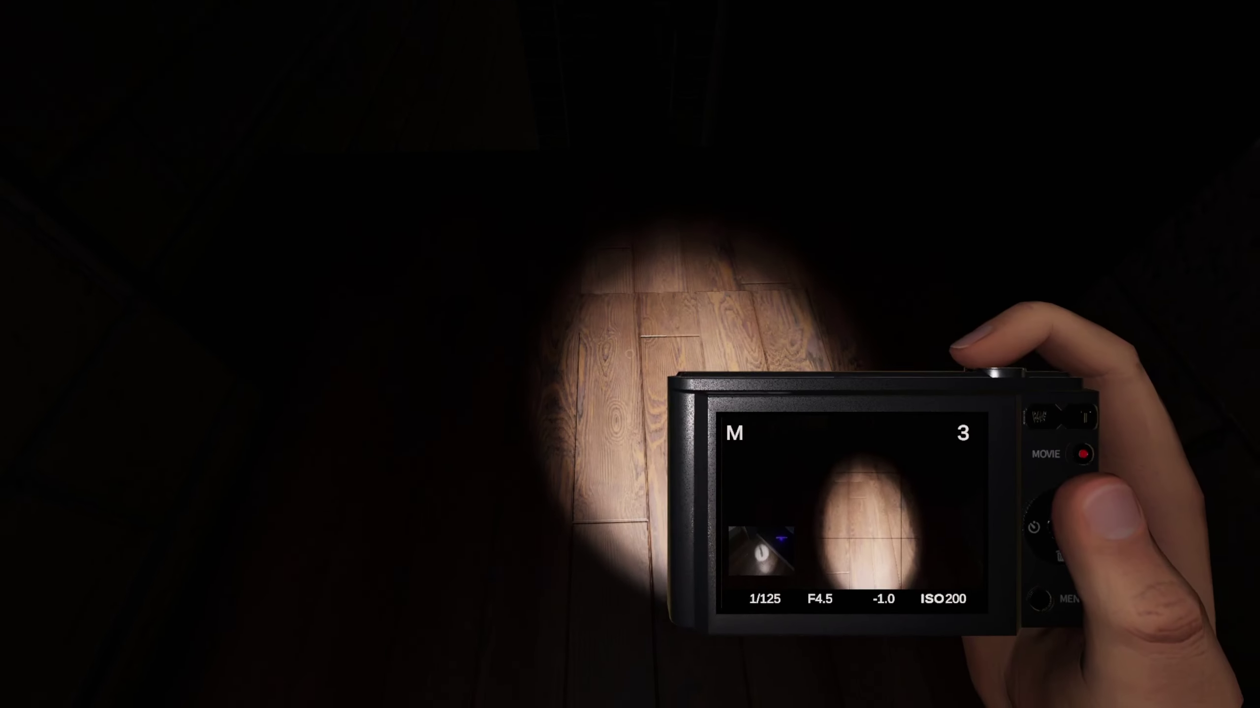
right_click(629, 354)
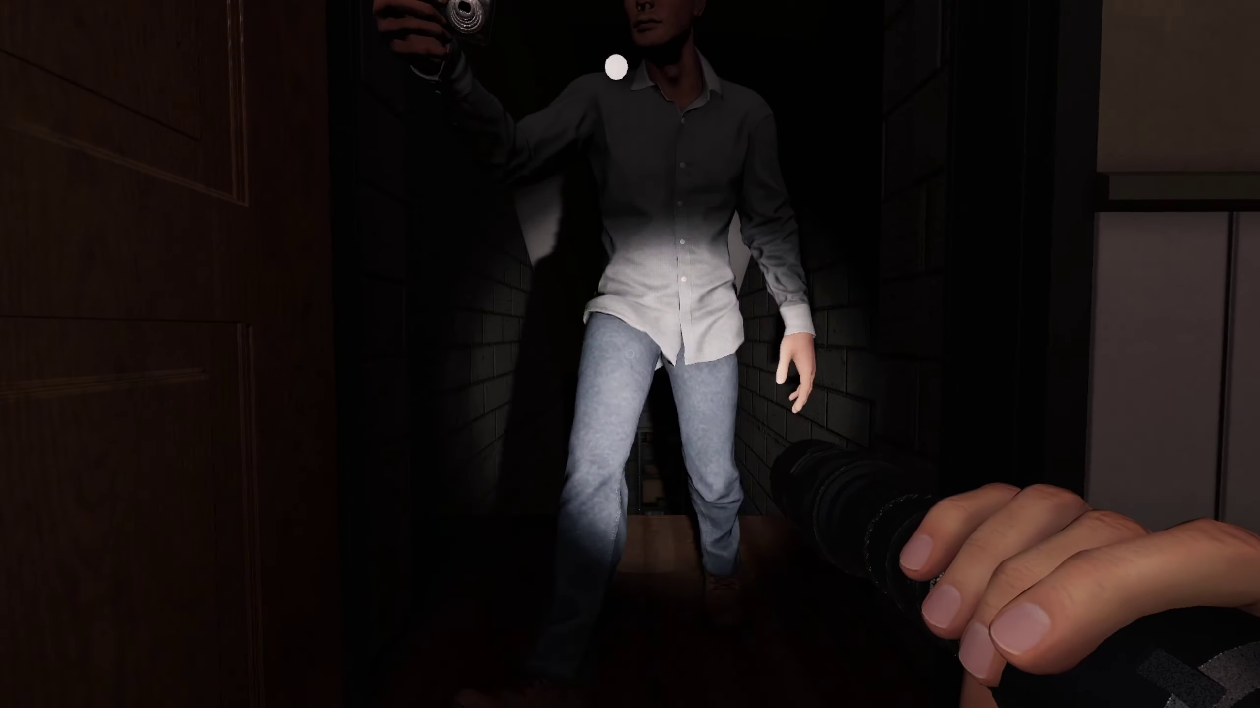
key(w)
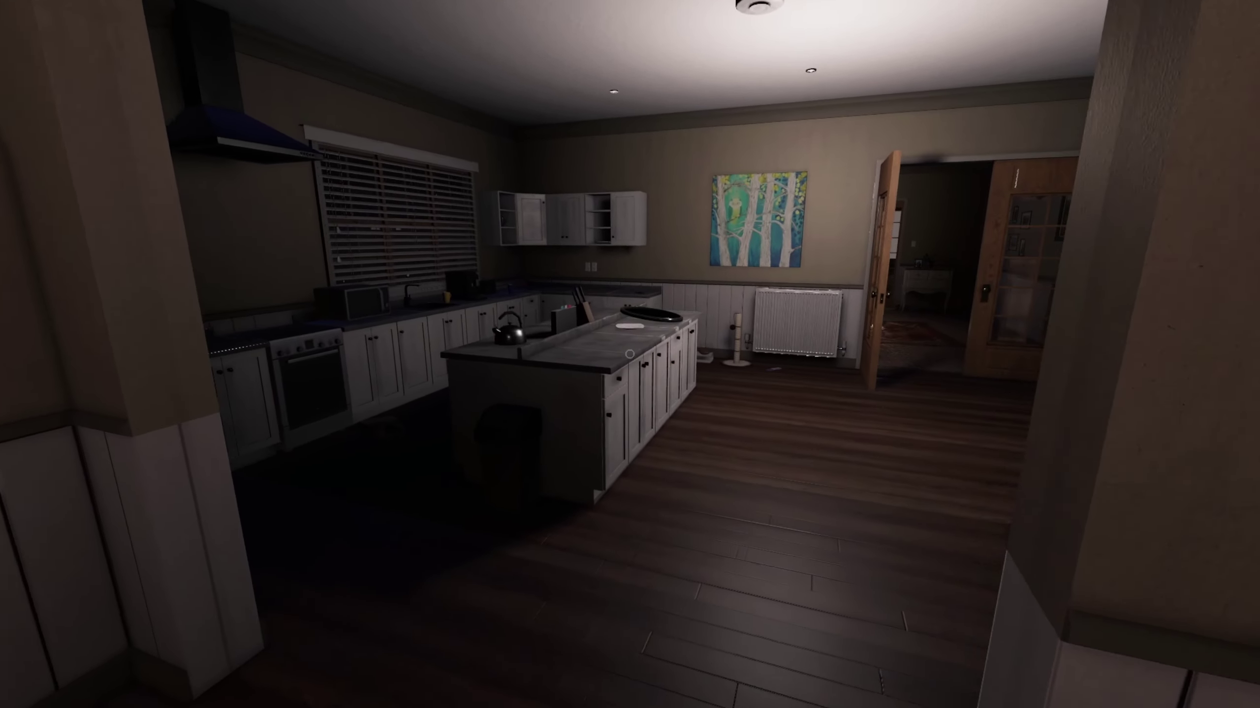
Step: Walk from the kitchen through the living room and out onto the front porch
key(w)
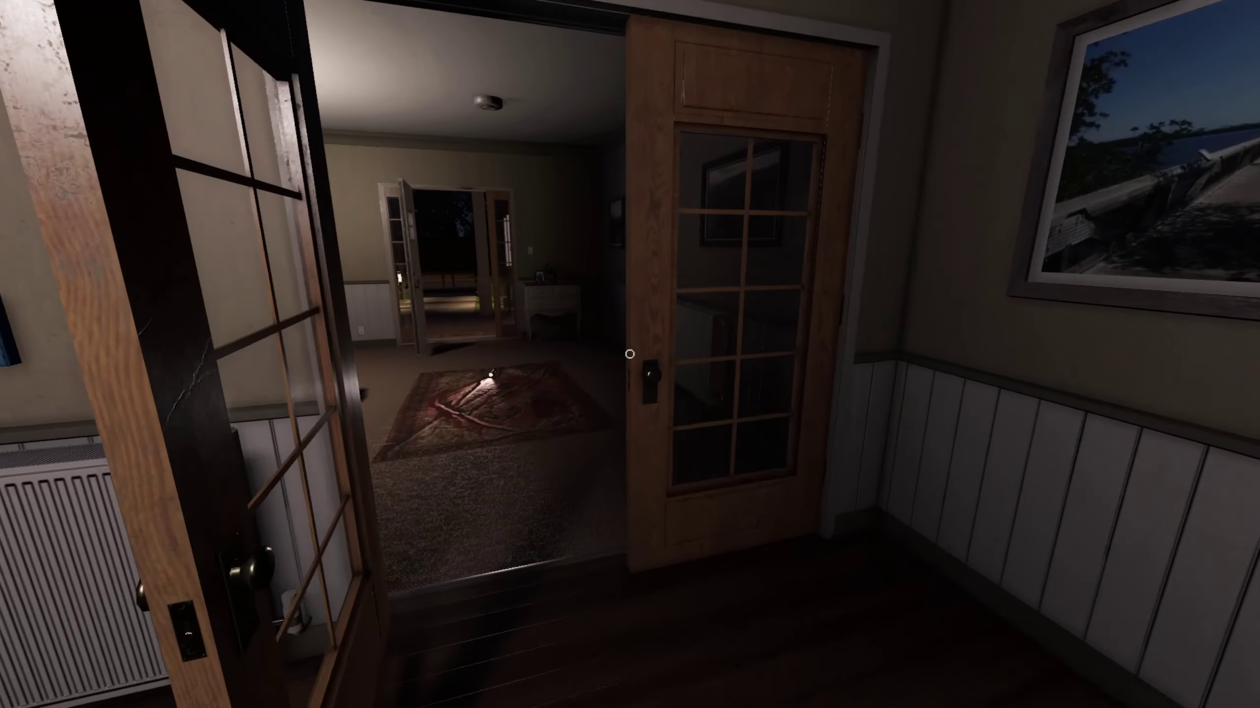
key(w)
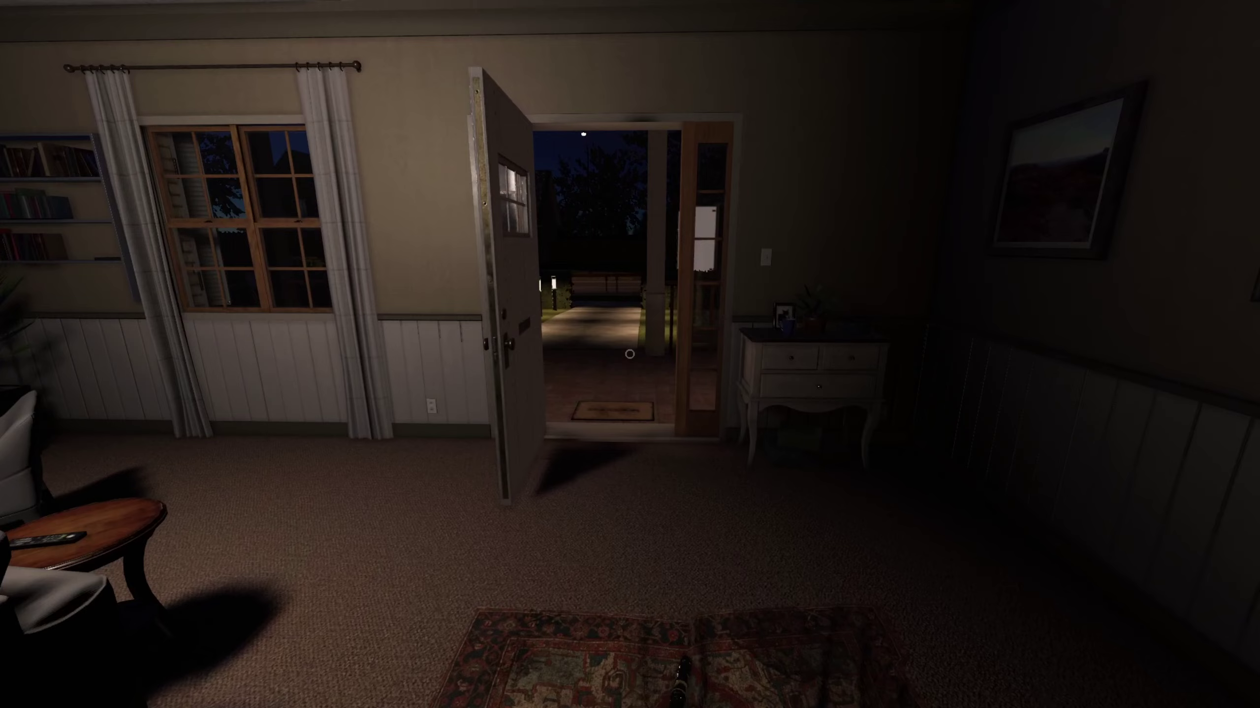
key(w)
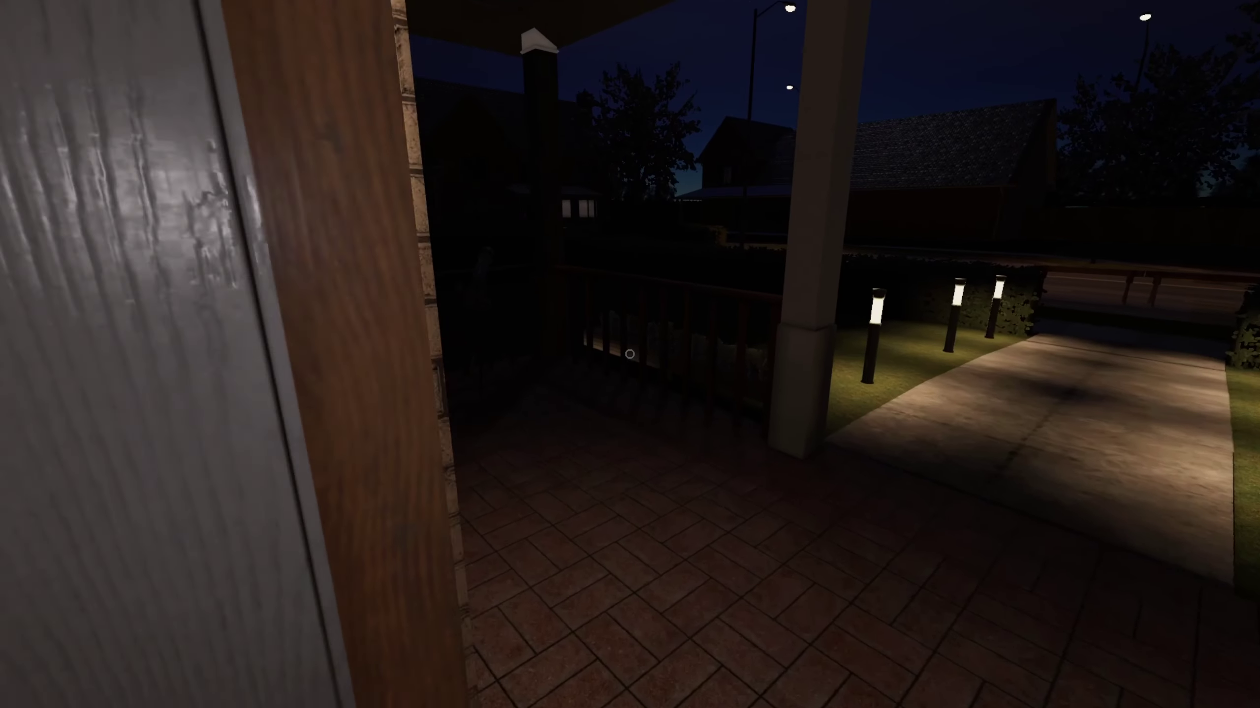
key(w)
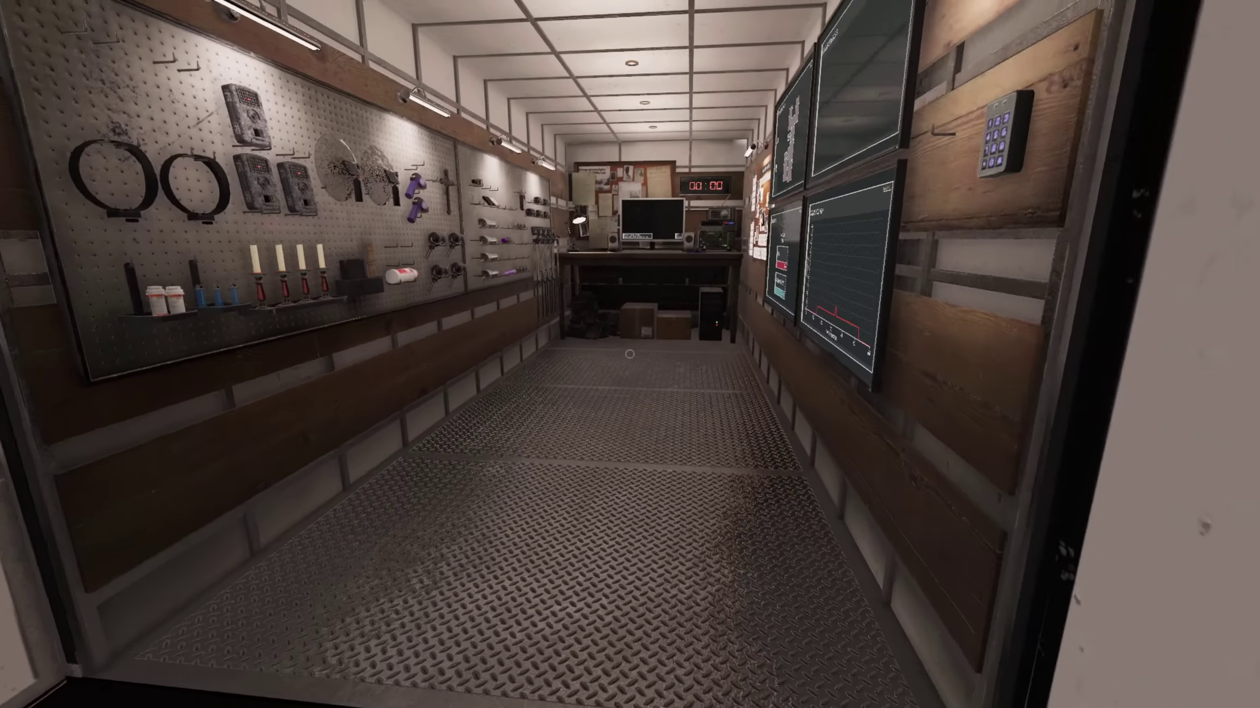
Step: Enter the truck, take a salt canister from the equipment wall, and turn back out
key(w)
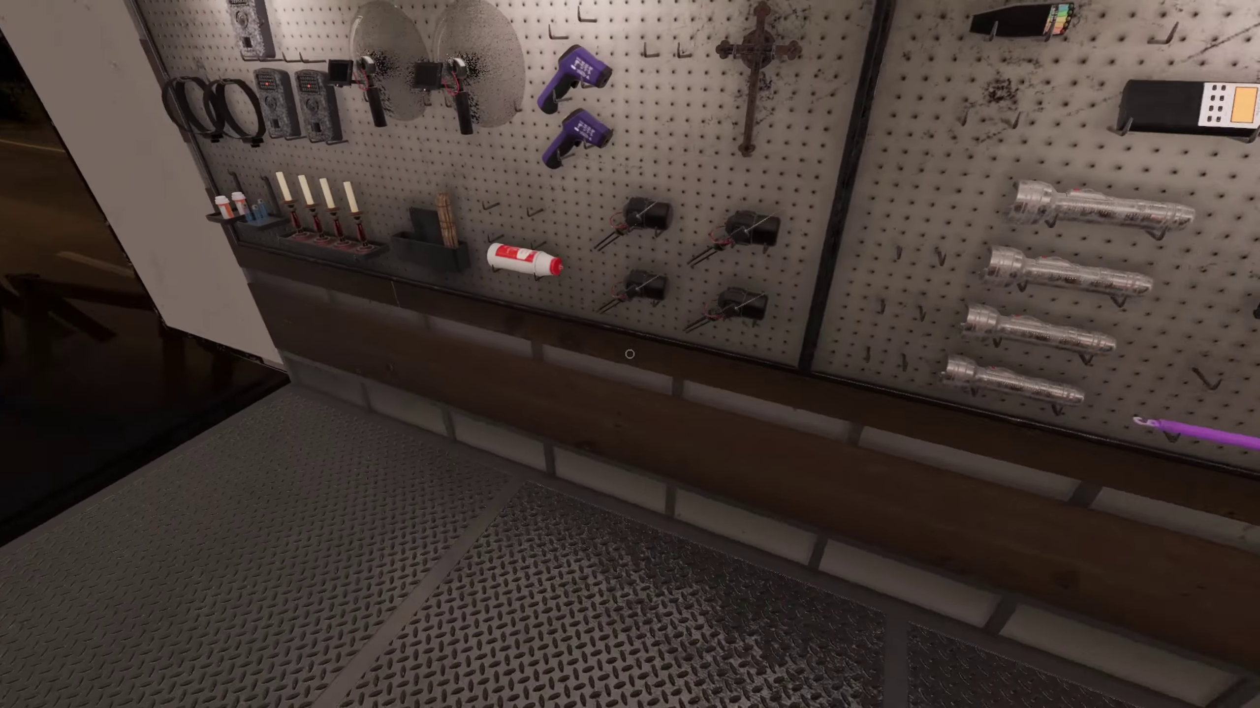
click(631, 355)
key(w)
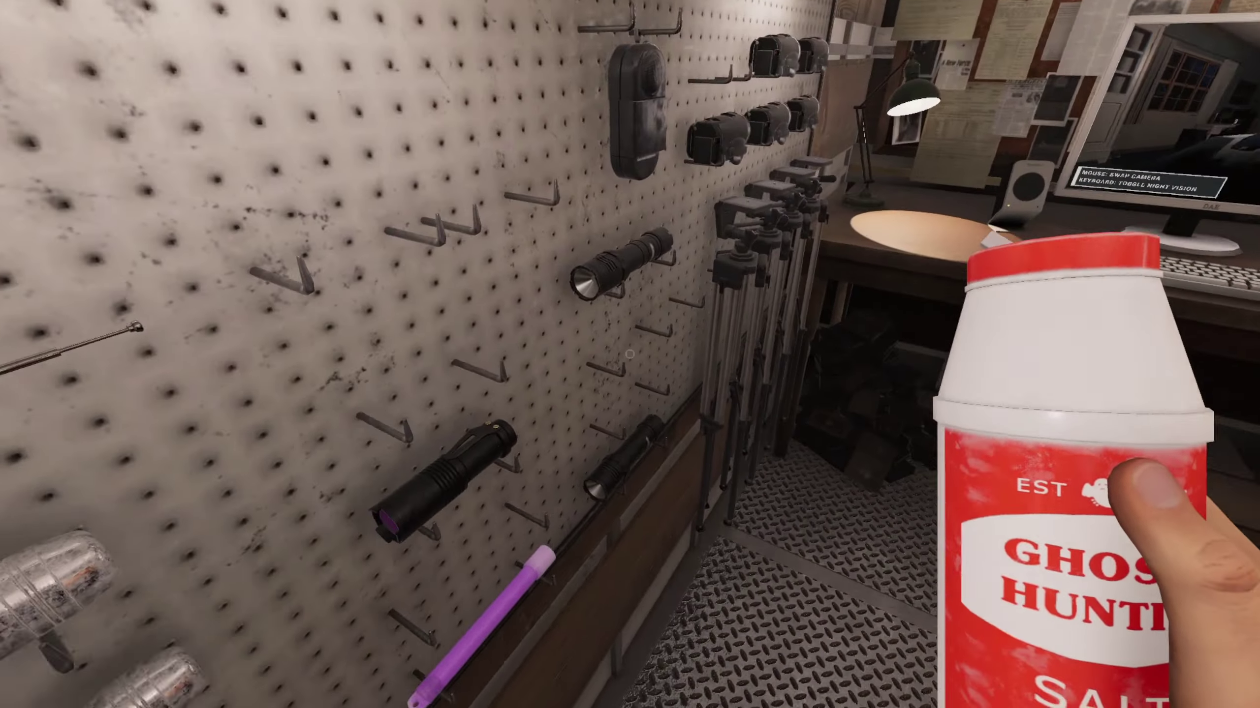
key(w)
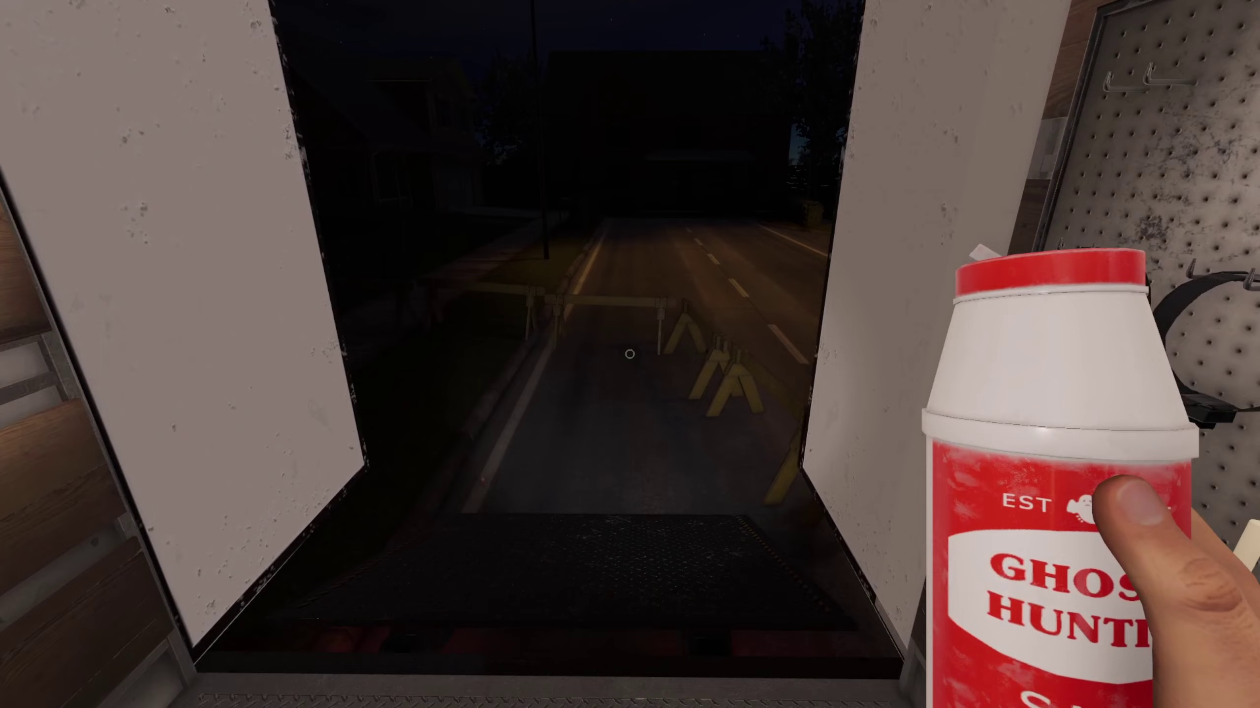
key(w)
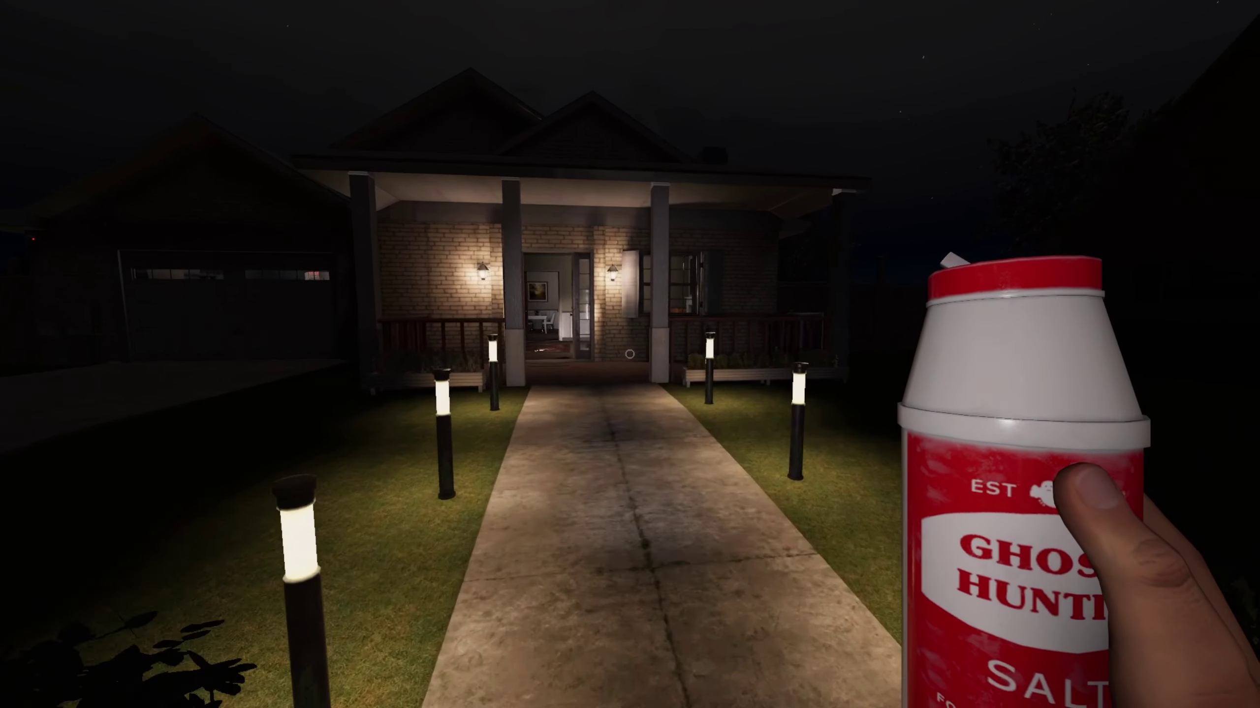
Step: Carry the salt up the walkway, through the dining room and hallway into the end bedroom
key(w)
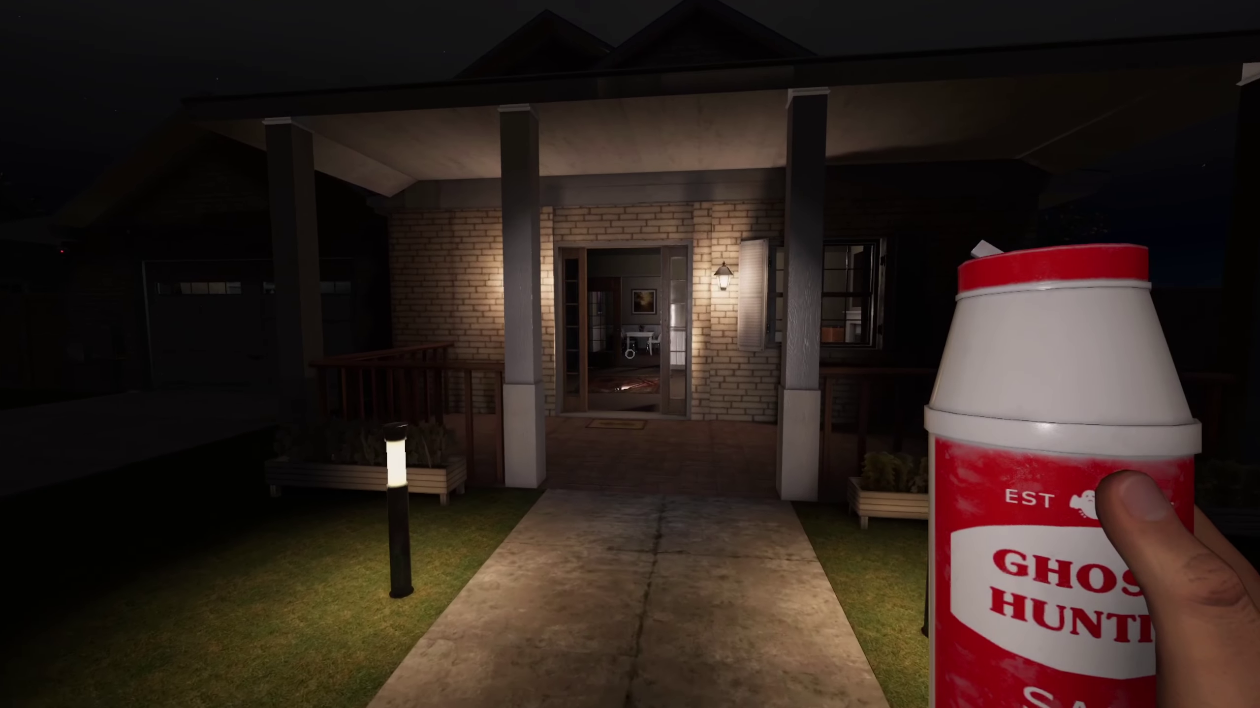
key(w)
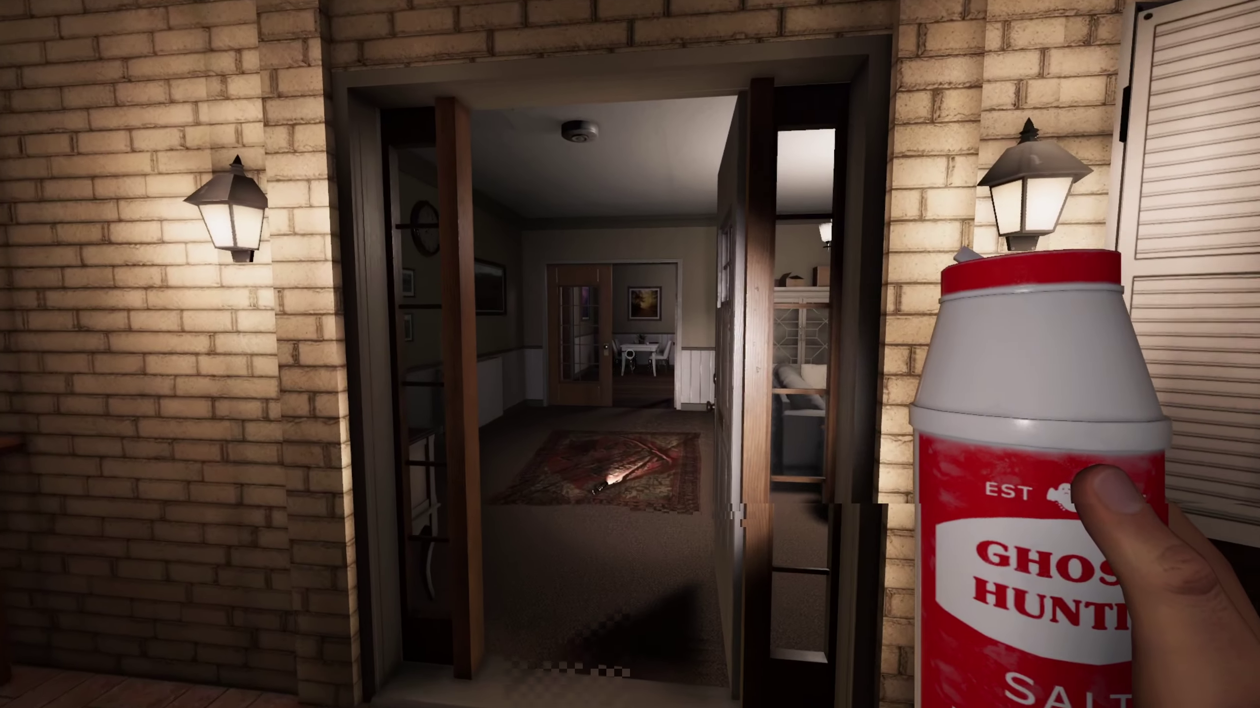
key(w)
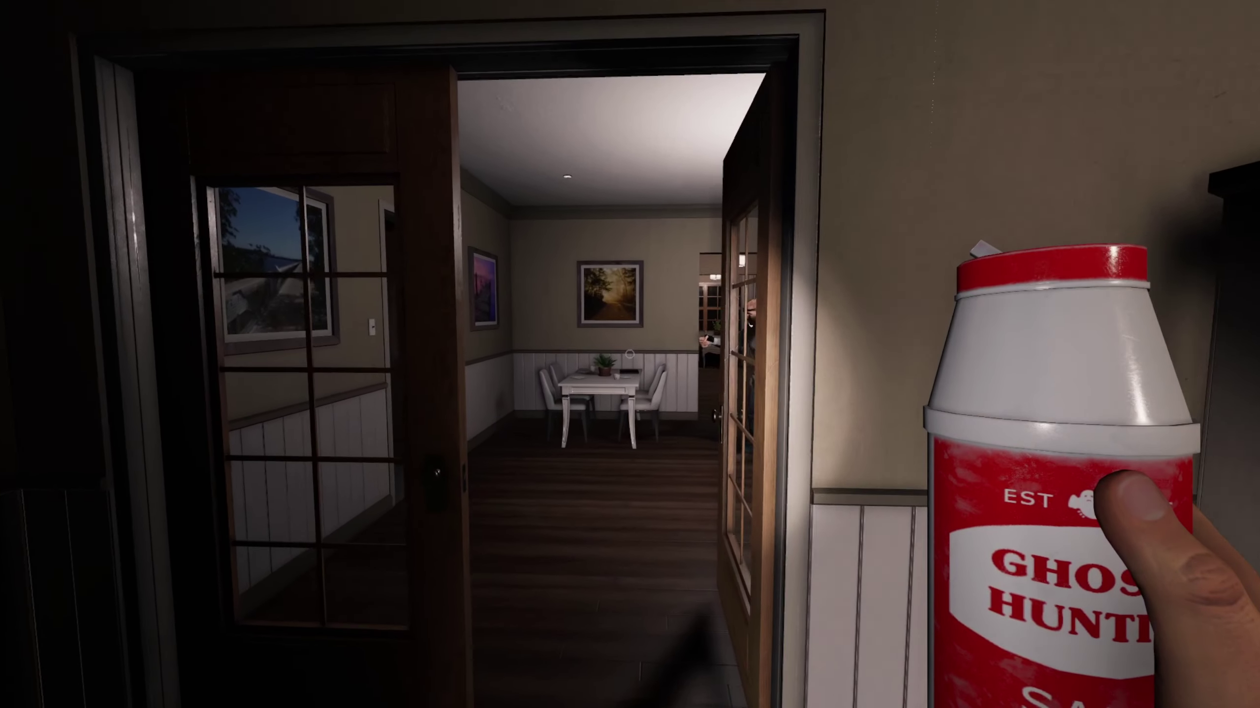
key(w)
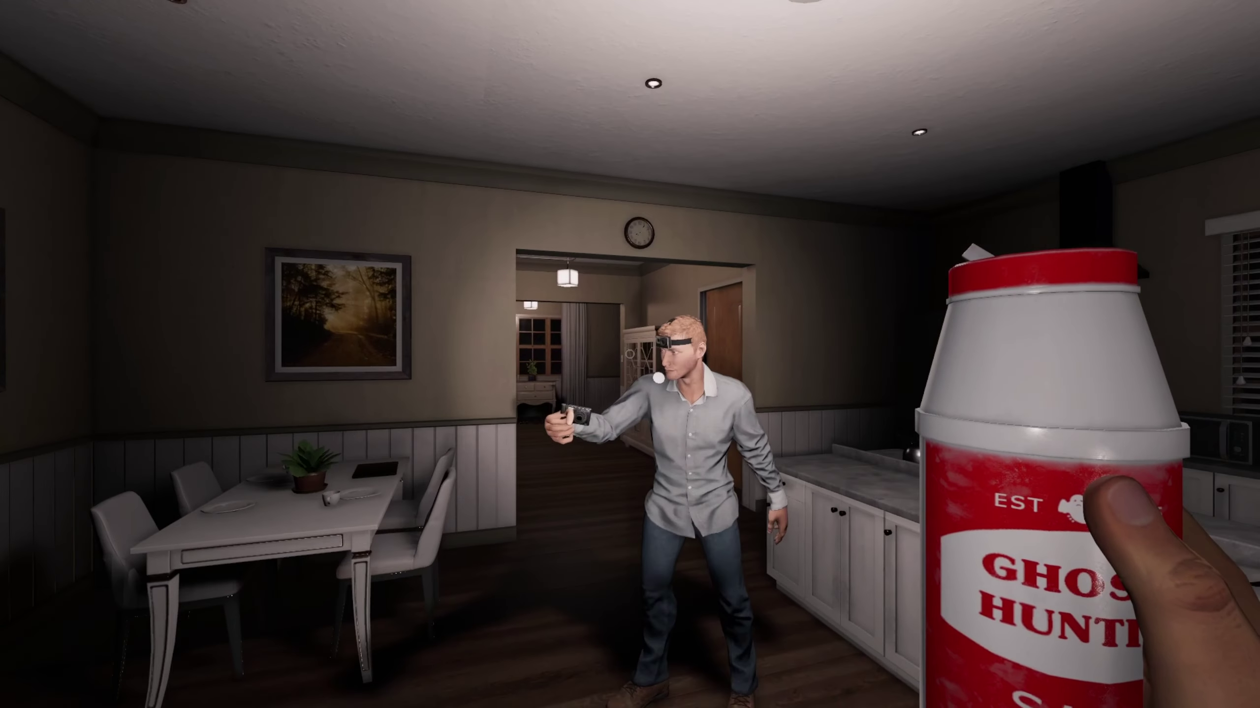
key(w)
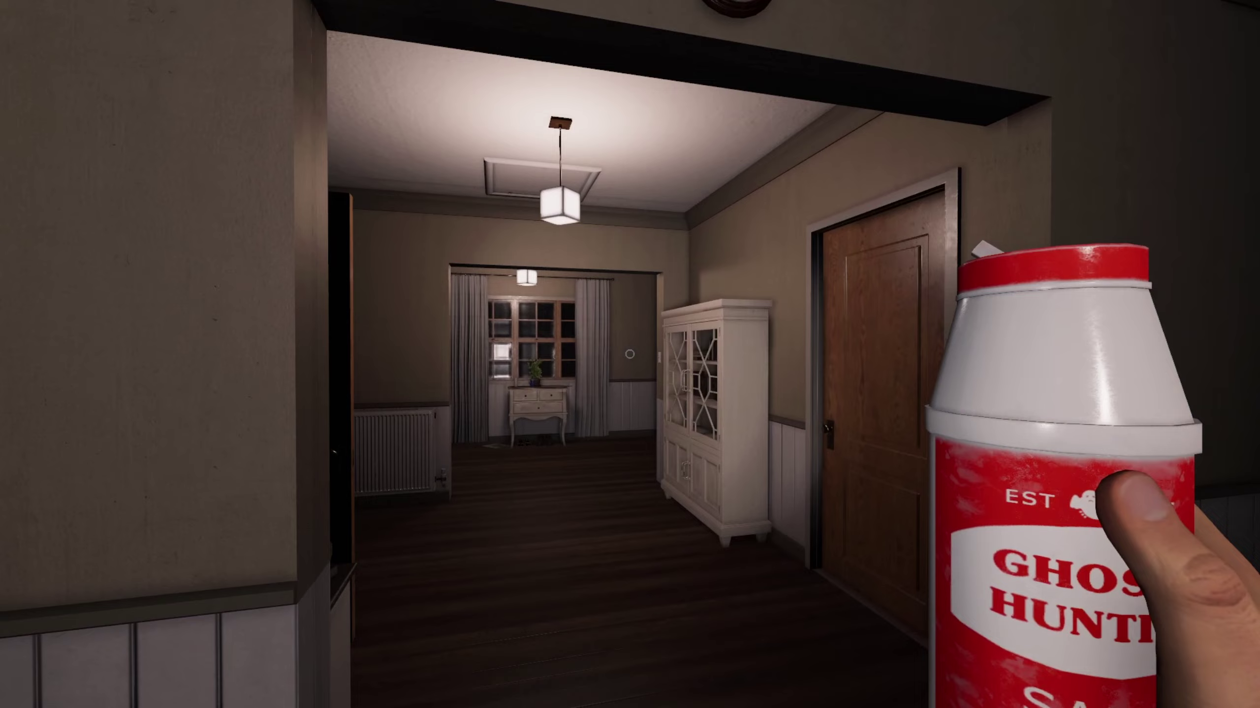
key(w)
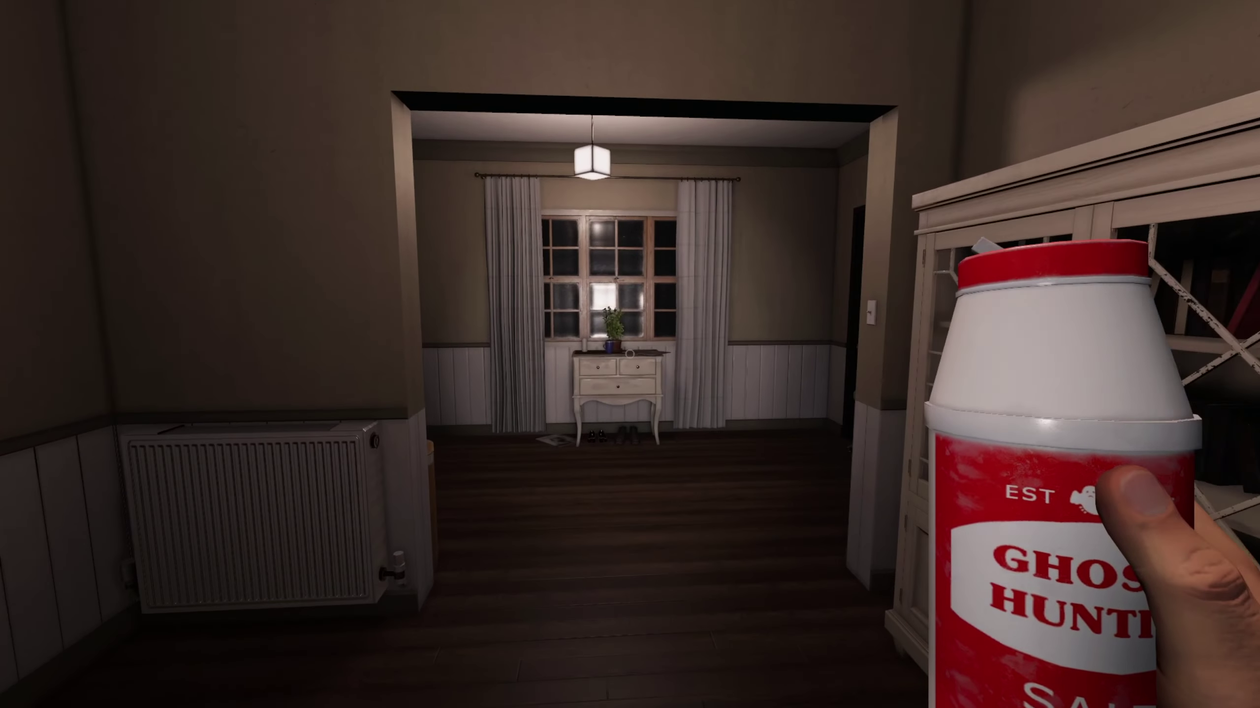
key(w)
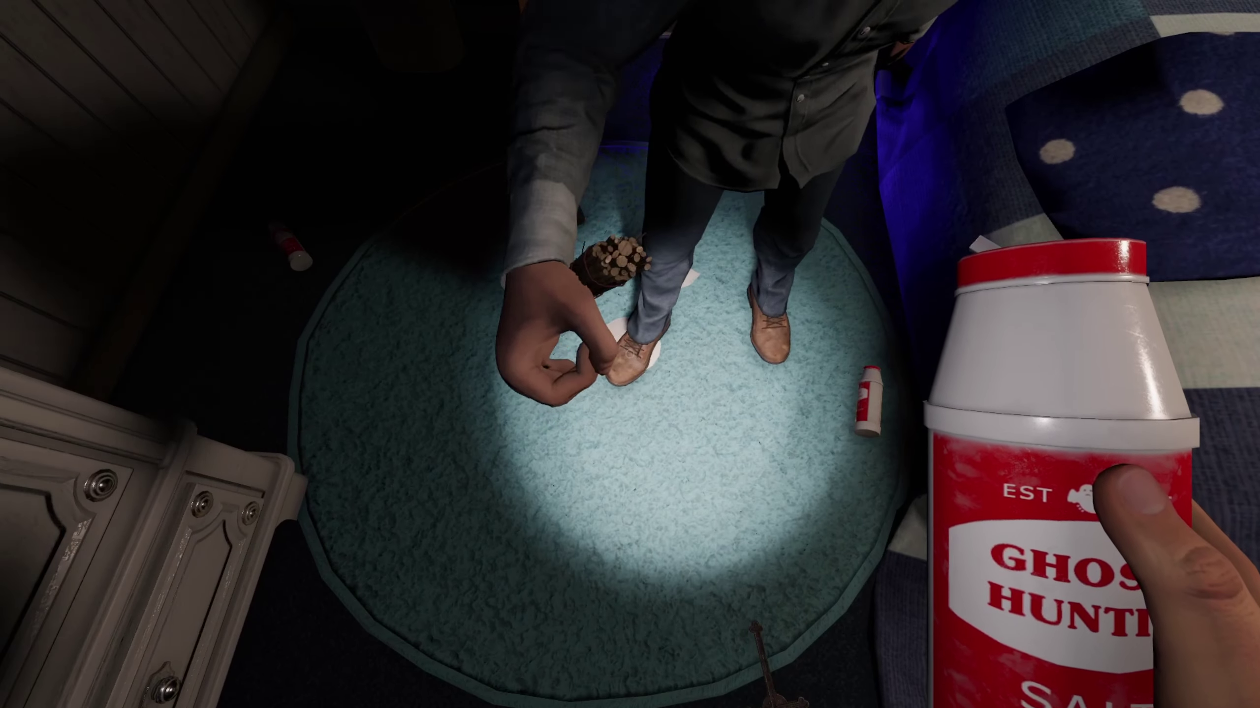
Step: Check the salt piles on the bedroom rug, then stow the salt with key 2 and turn around
key(s)
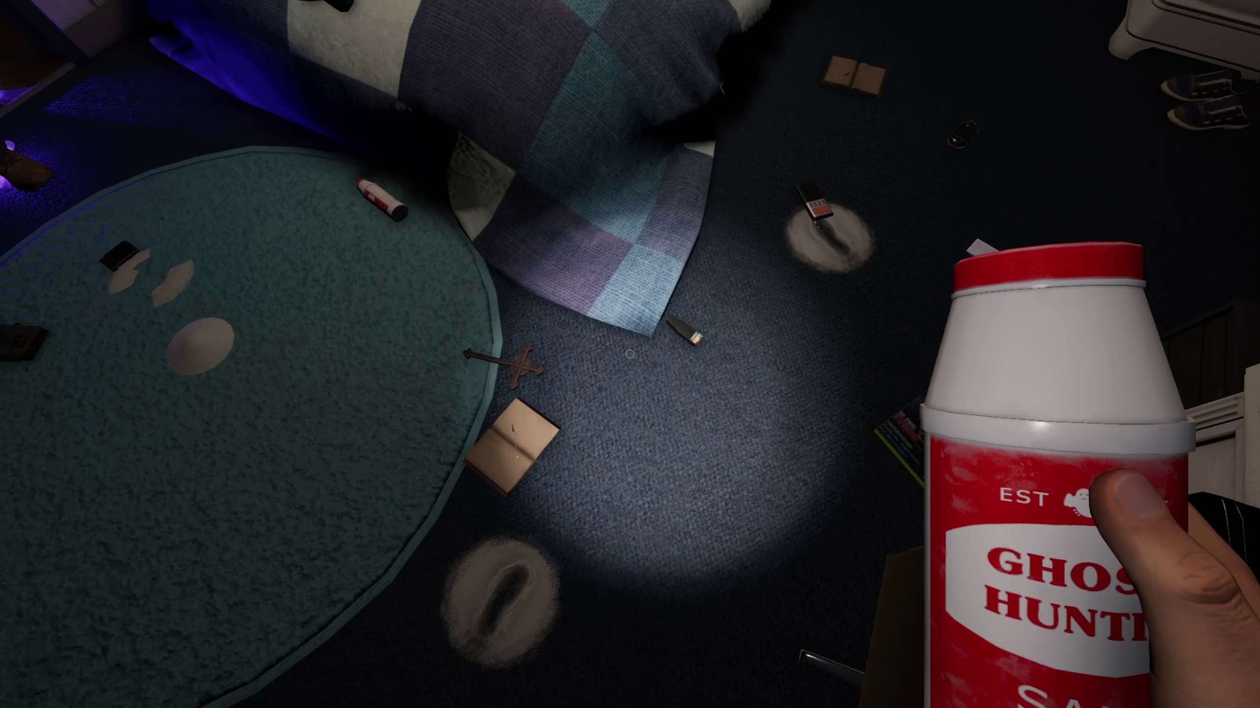
key(w)
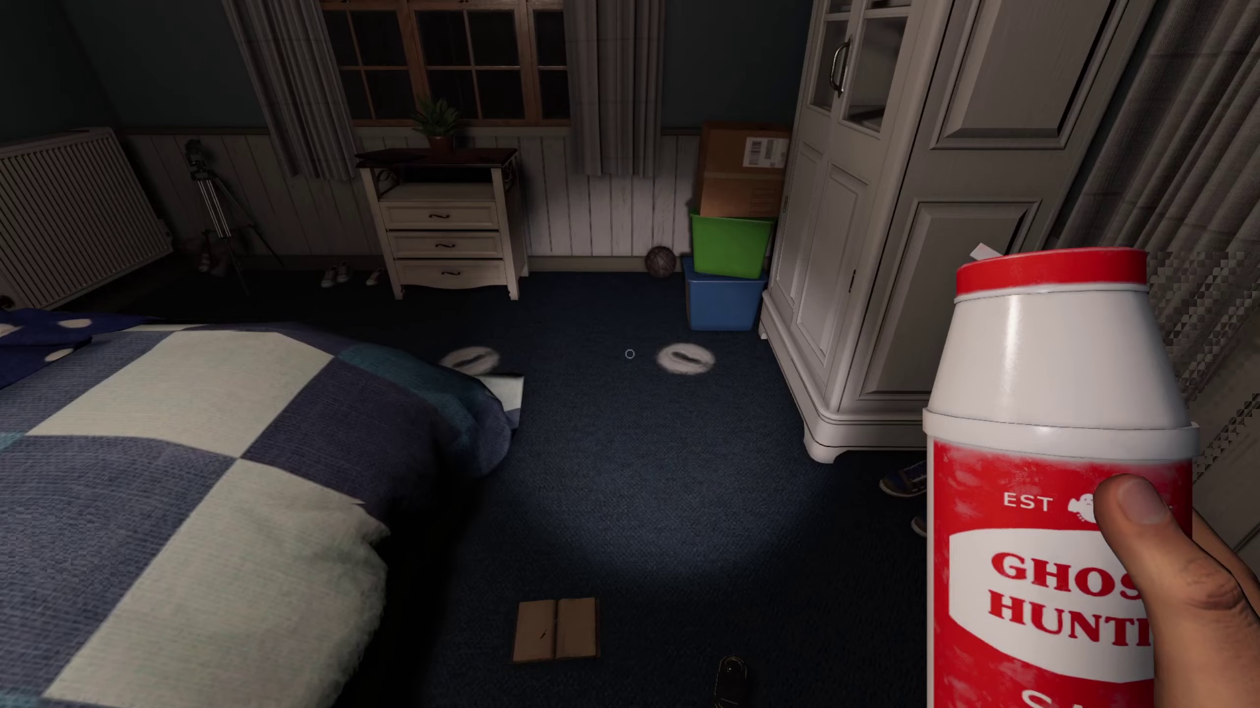
key(w)
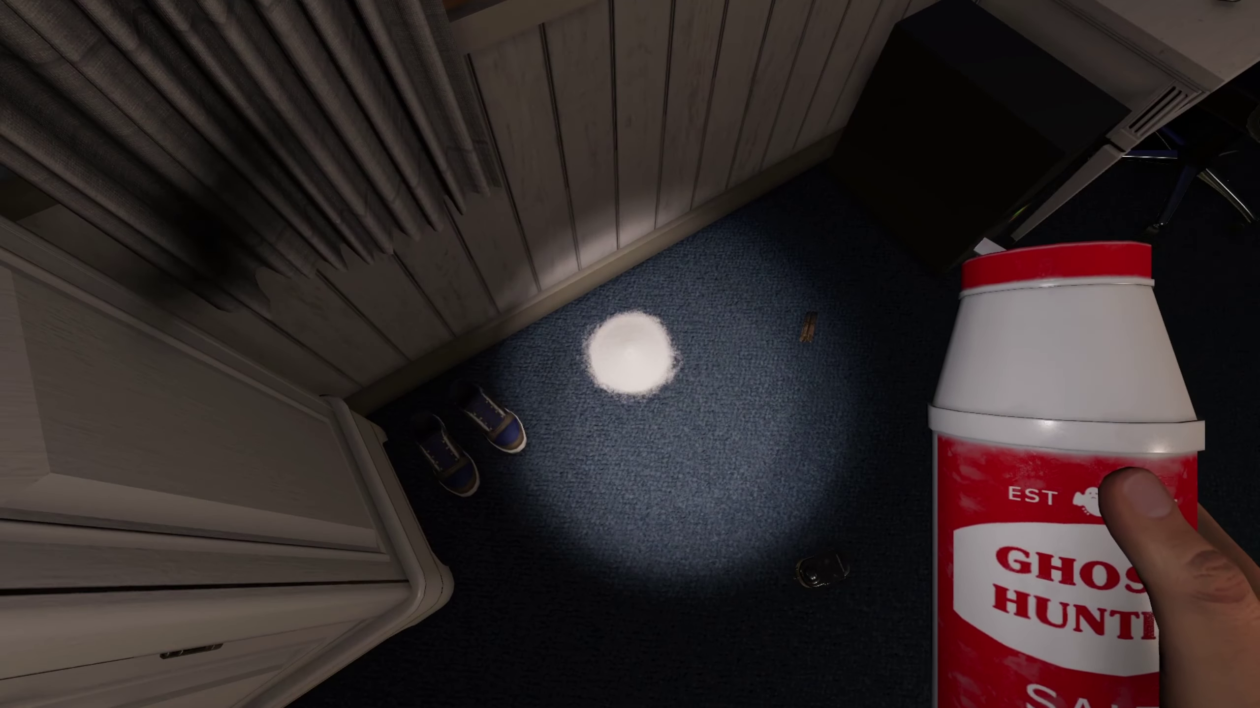
key(2)
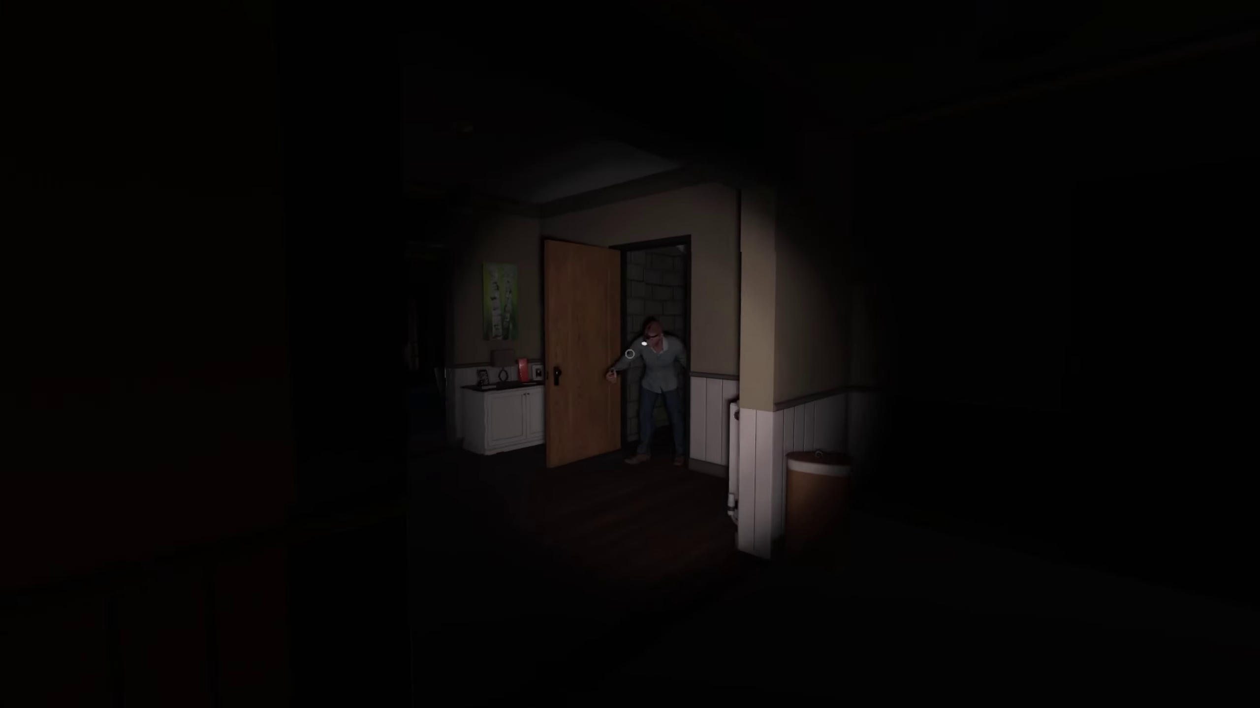
Step: Raise the photo camera and follow the teammate through the kitchen, out the front door and down the path
key(w)
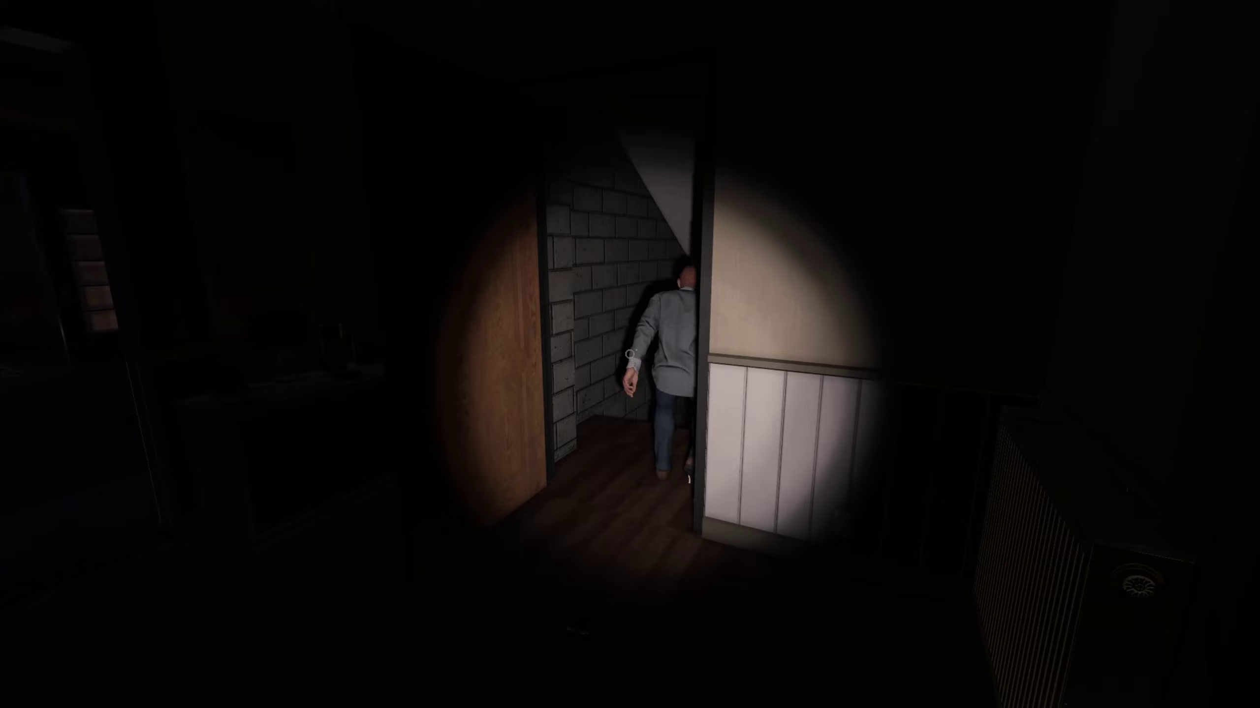
key(w)
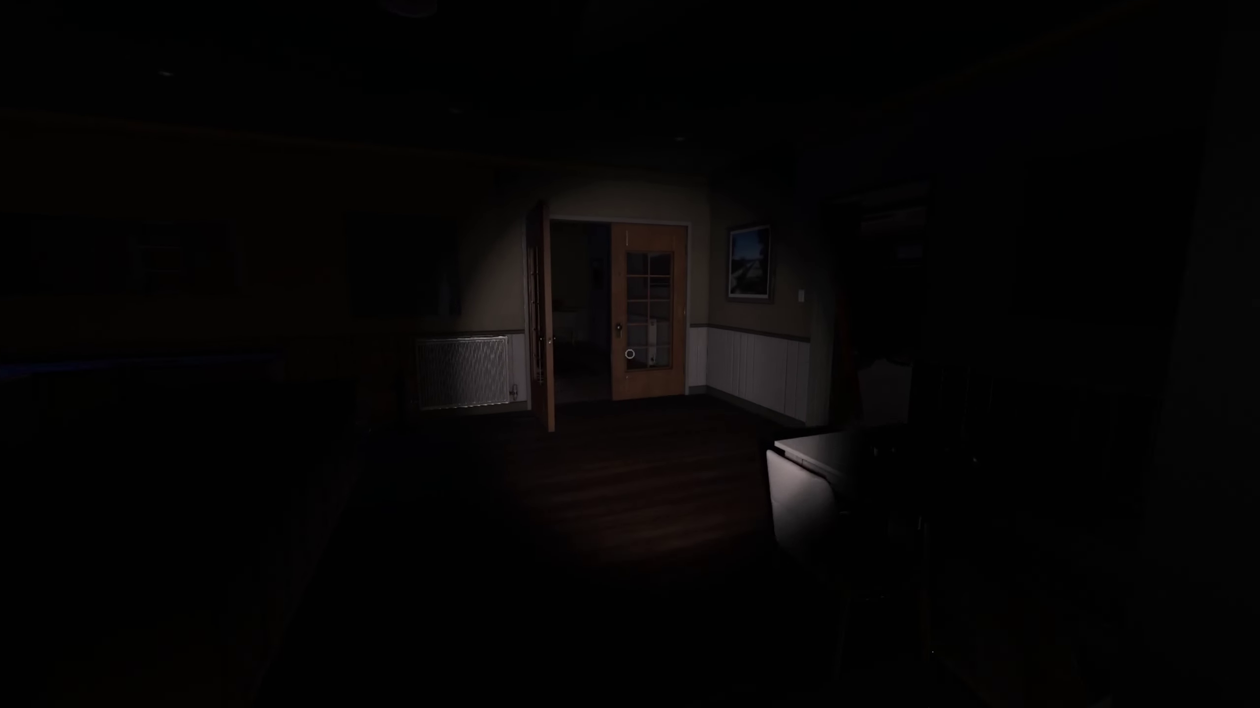
right_click(631, 355)
key(w)
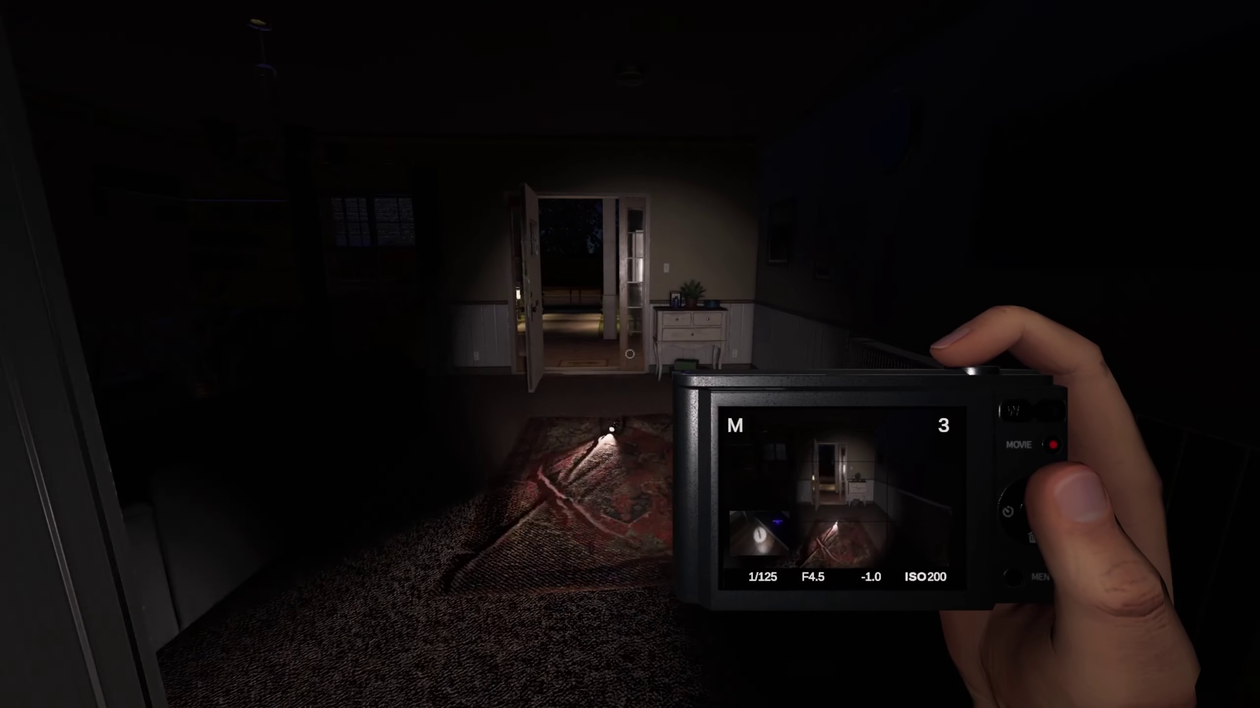
key(w)
key(w)
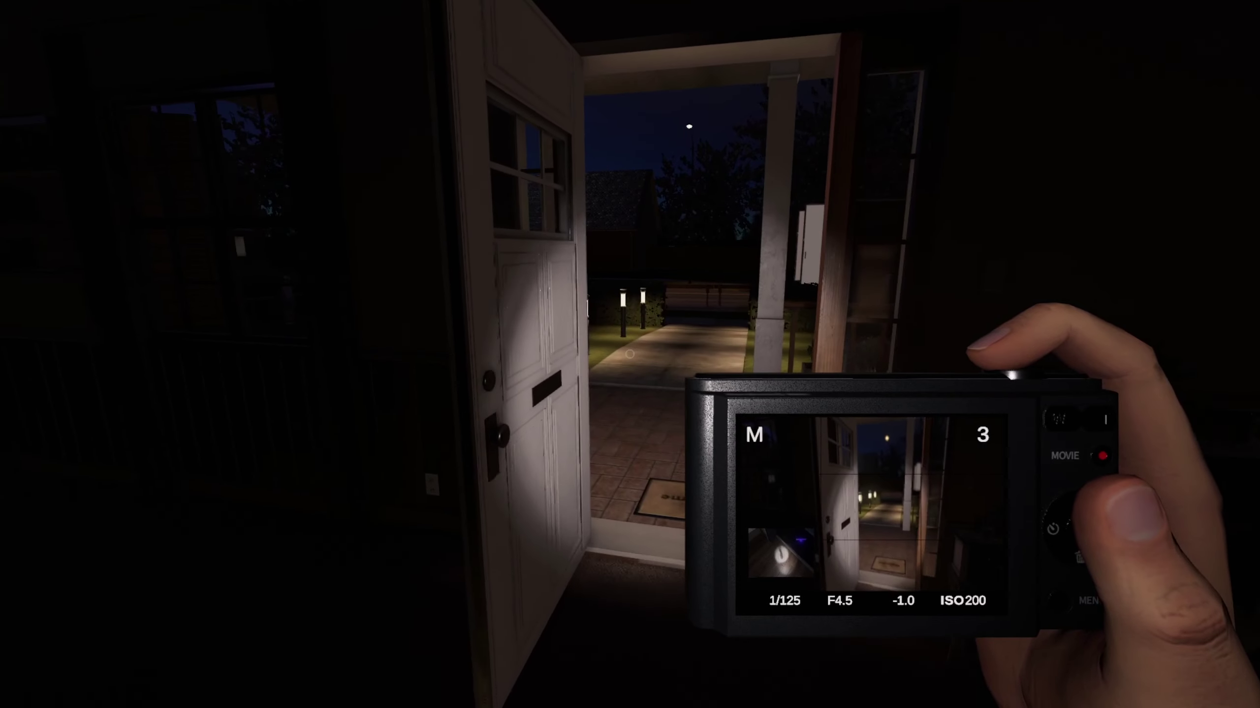
key(w)
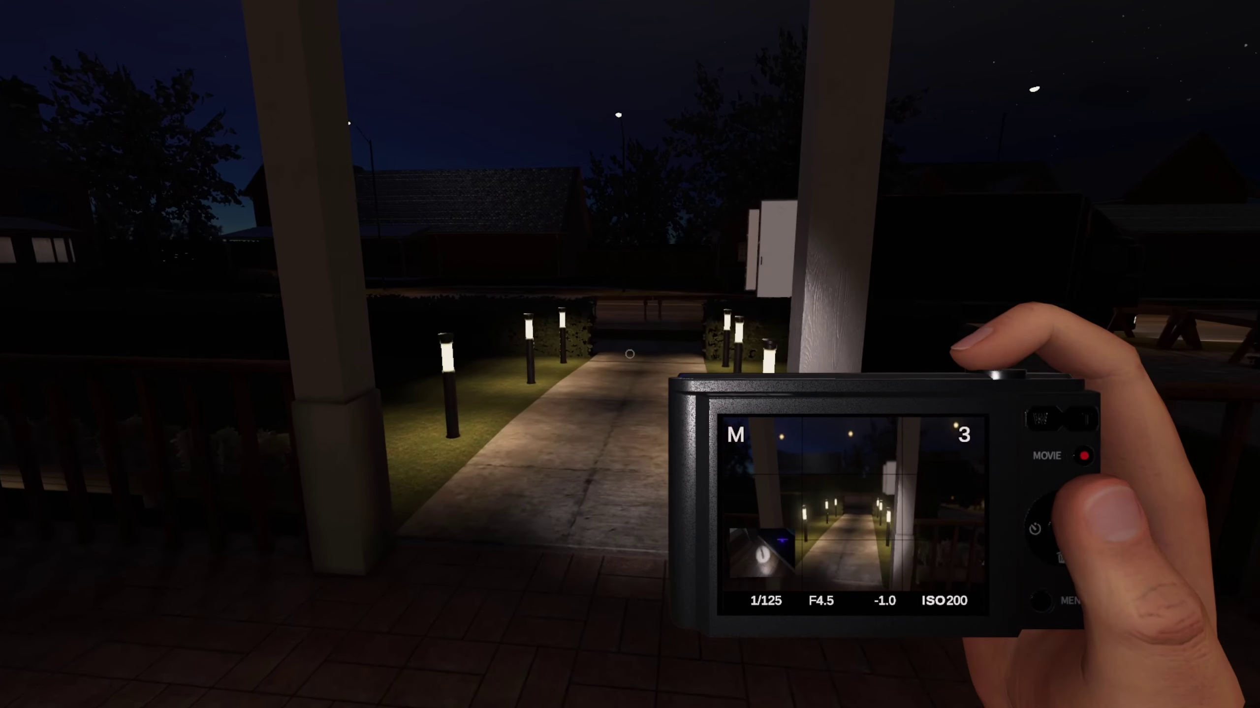
key(w)
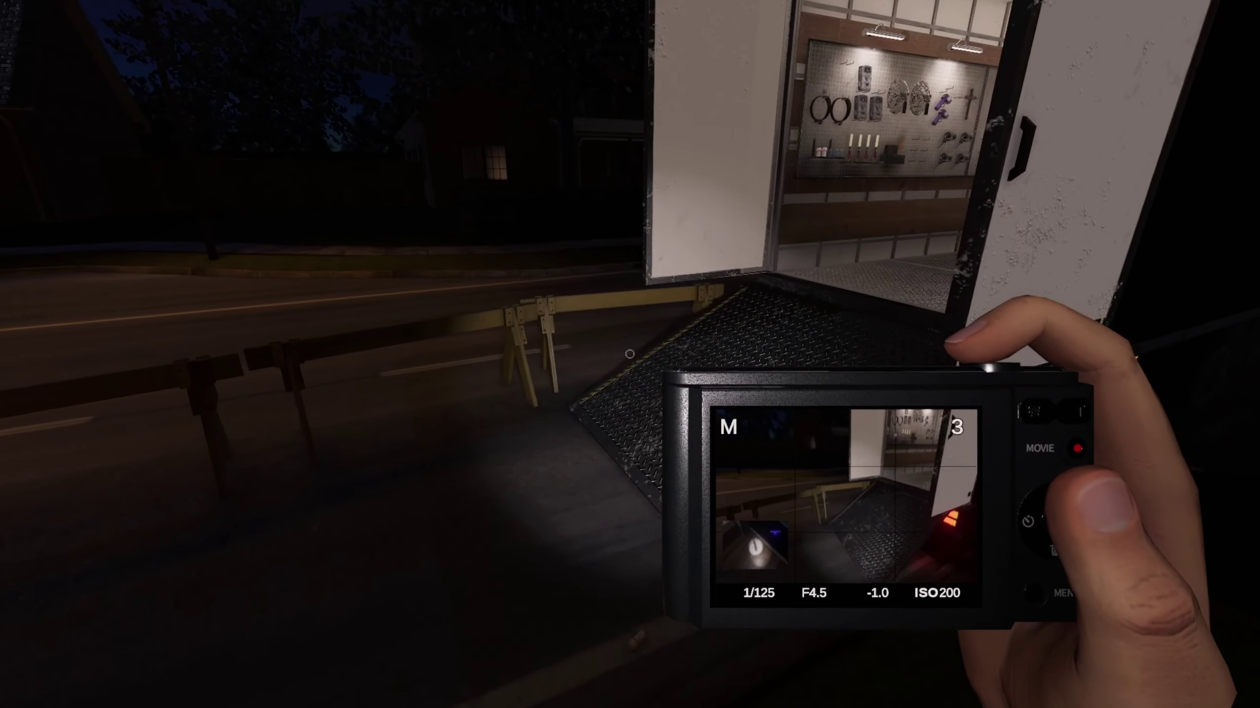
Step: Walk into the van up to the desk and check the CCTV monitor
key(w)
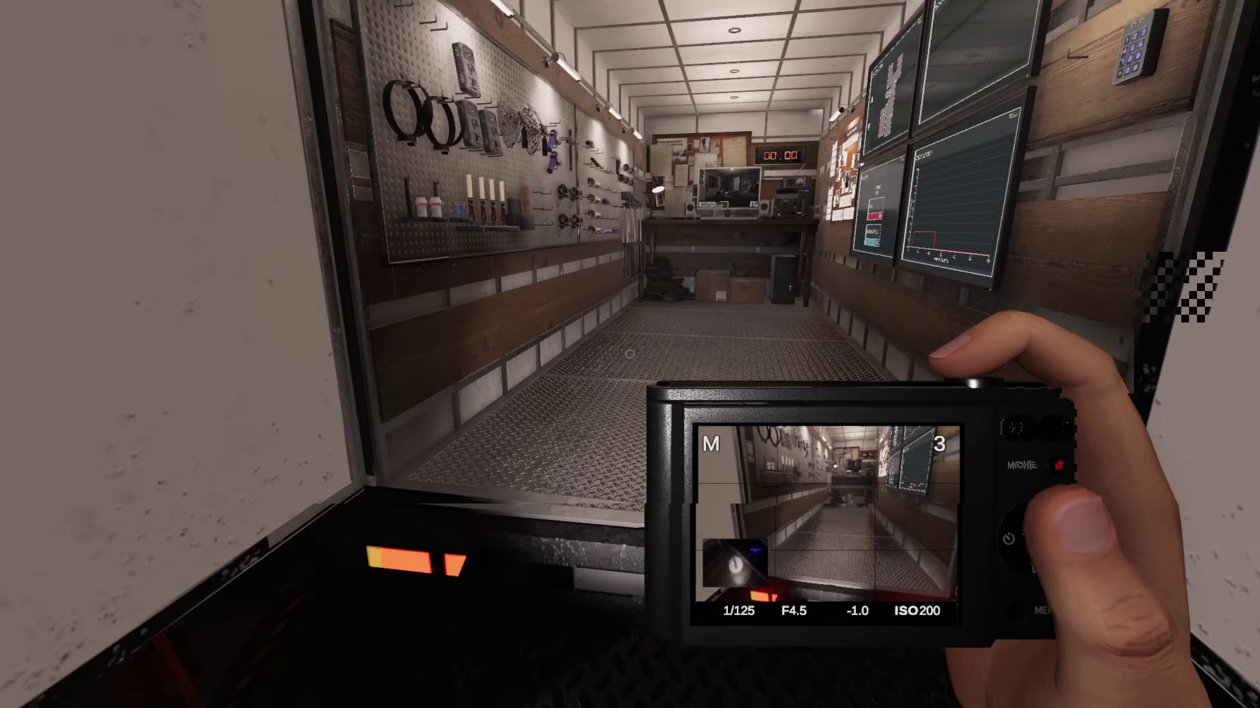
key(w)
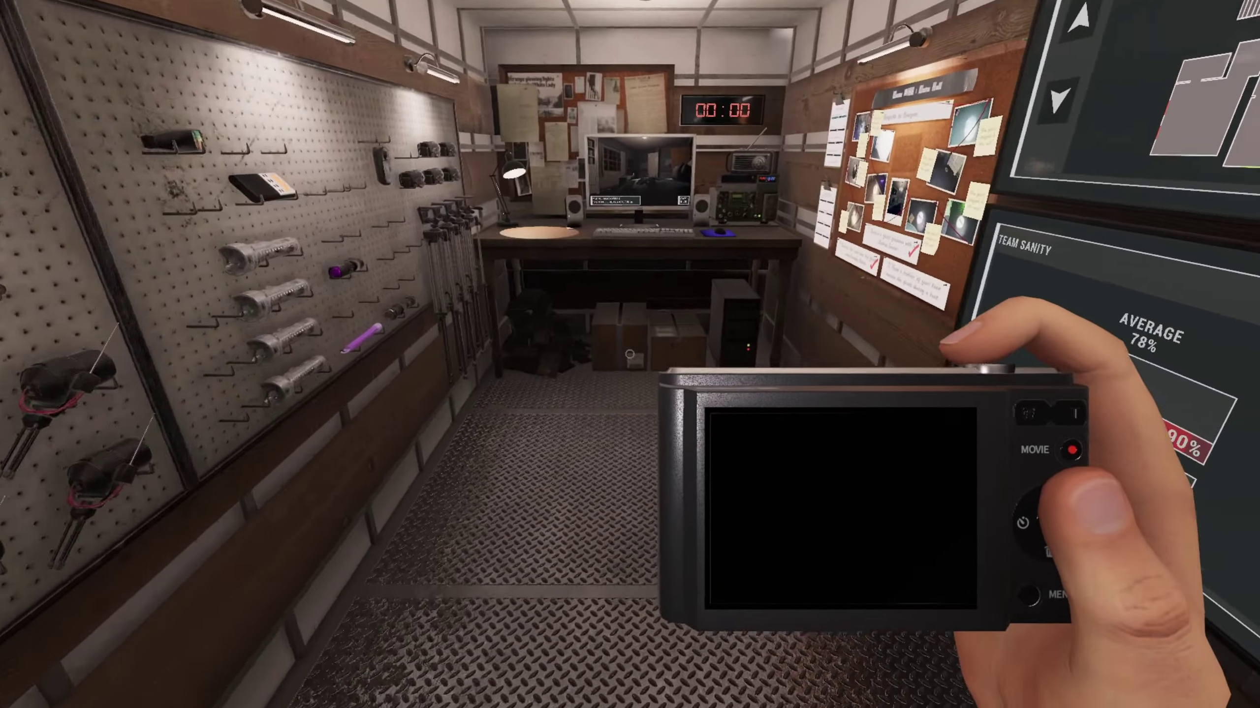
key(w)
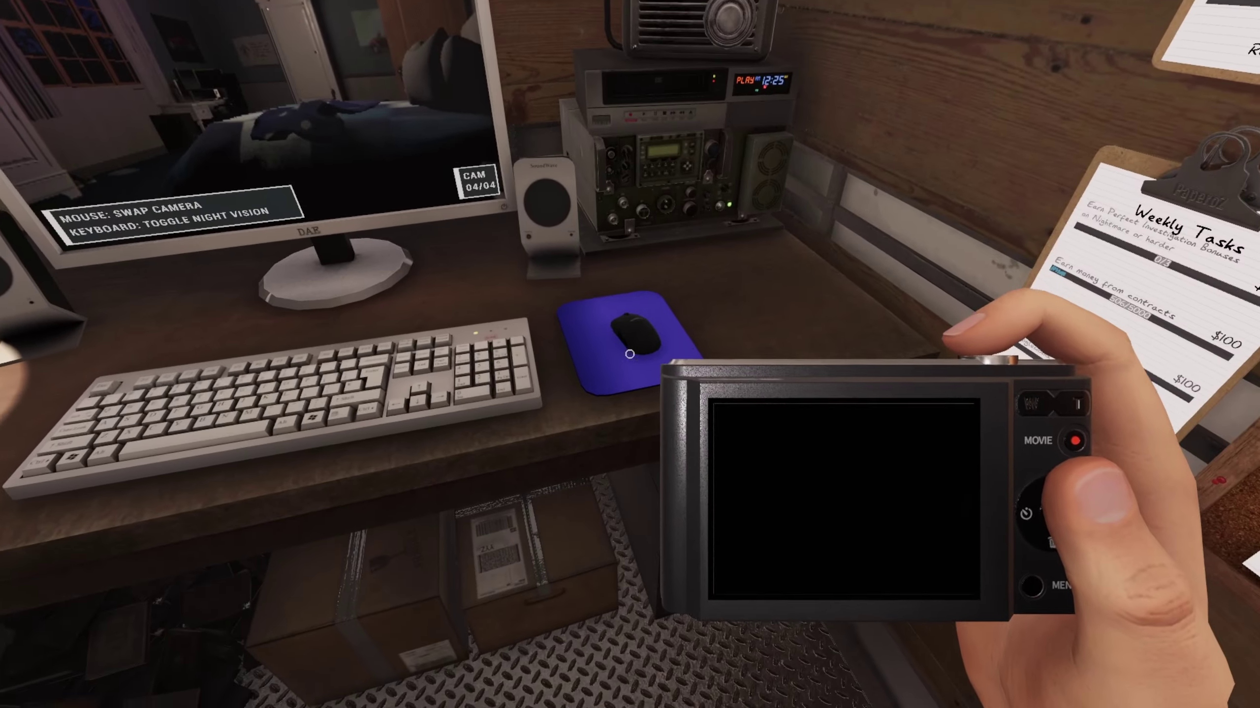
key(a)
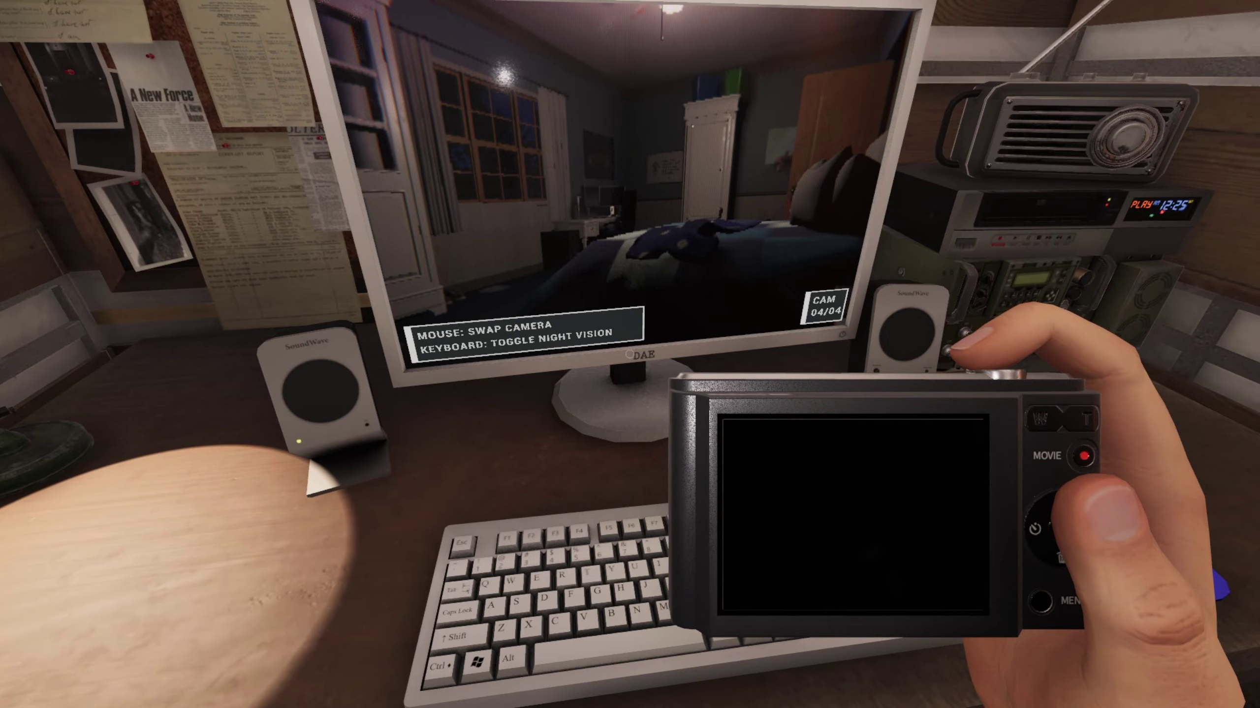
Step: Face the case board, setting the photo camera down and picking it back up
key(w)
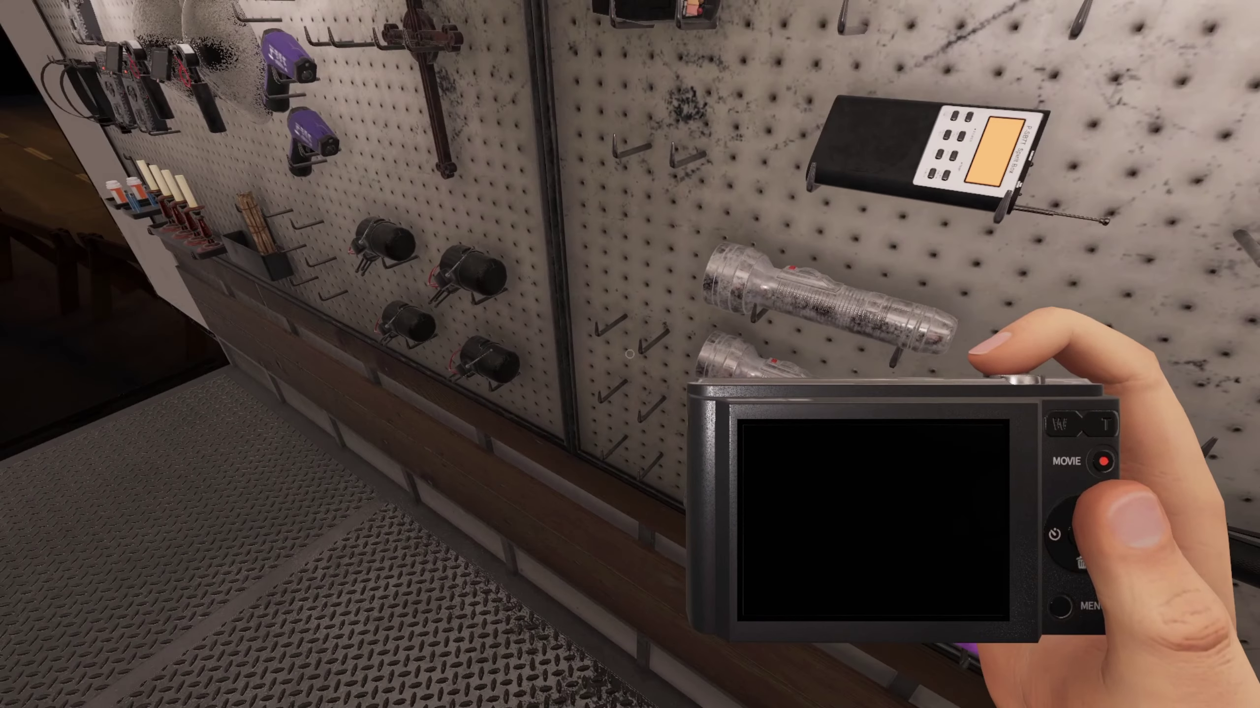
key(g)
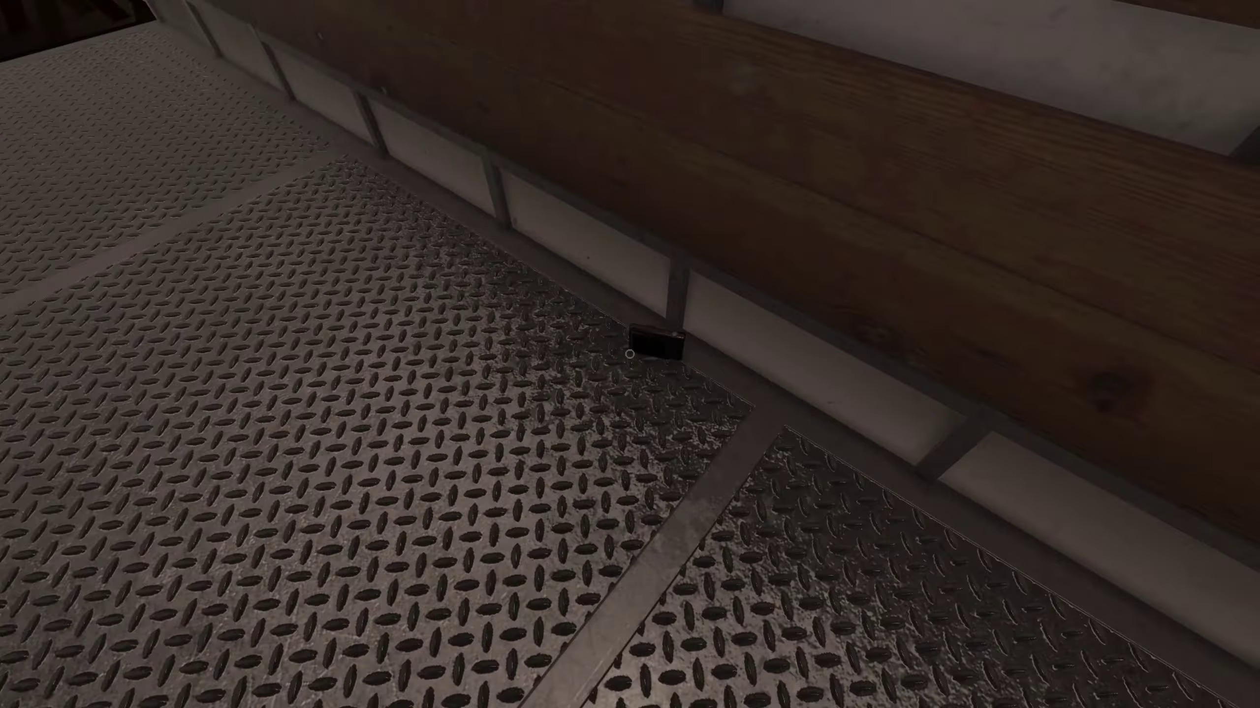
click(630, 354)
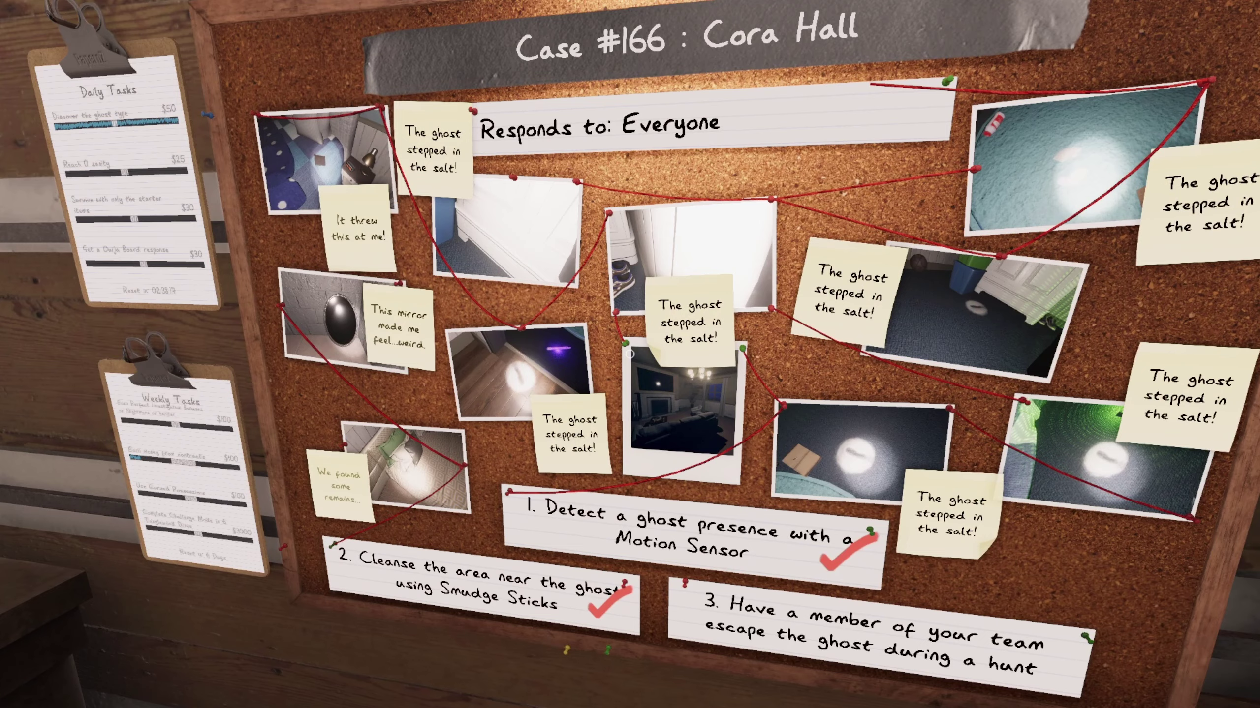
Step: Mark Onryo on the journal's Evidence page, close the journal and step back from the board
key(j)
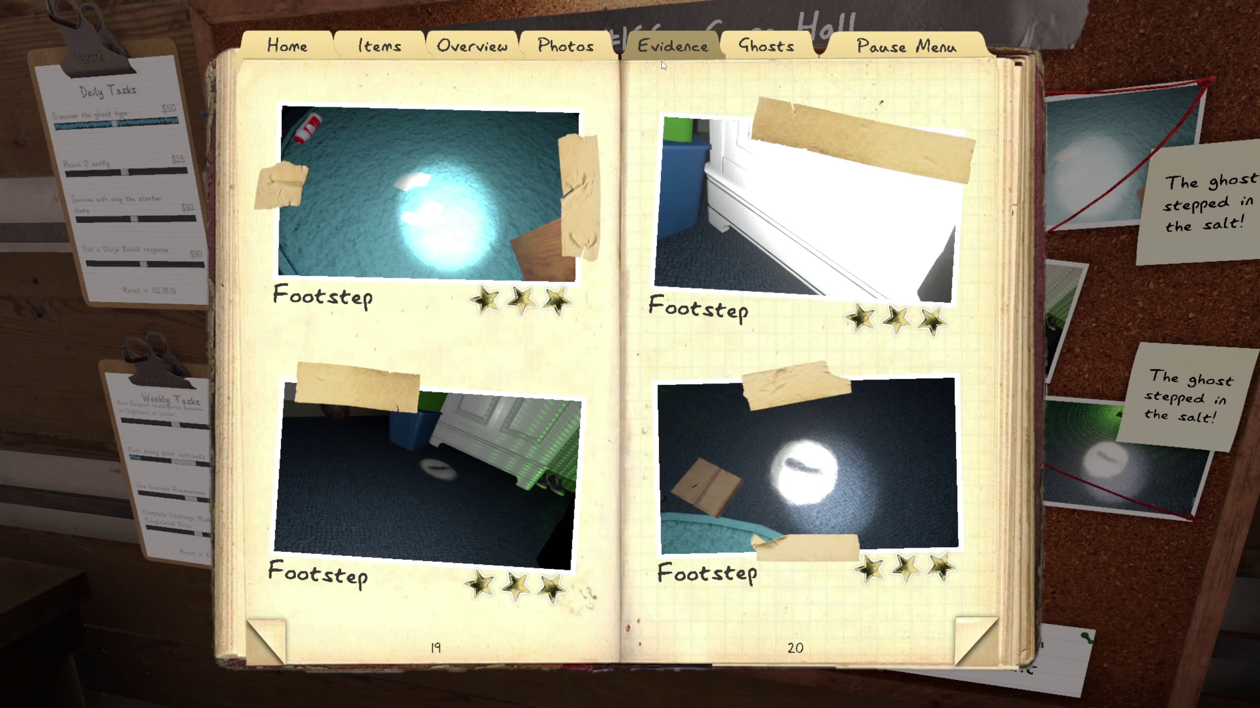
click(672, 47)
click(715, 496)
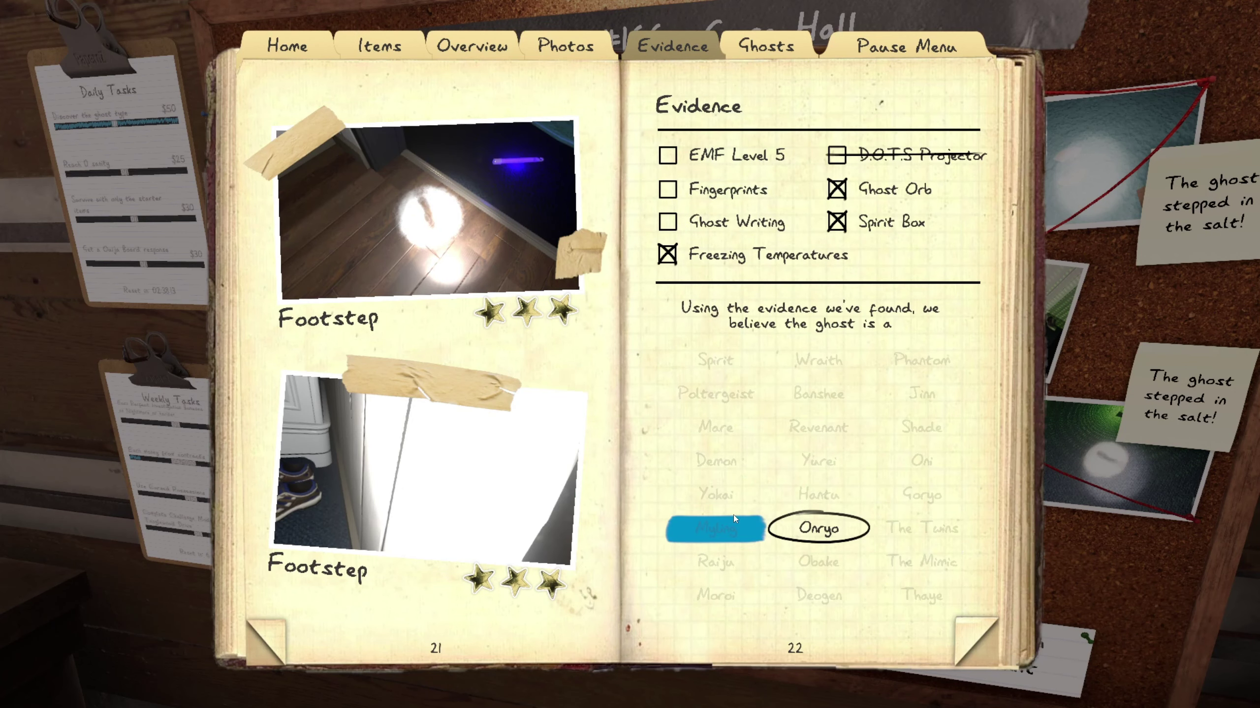
key(j)
key(s)
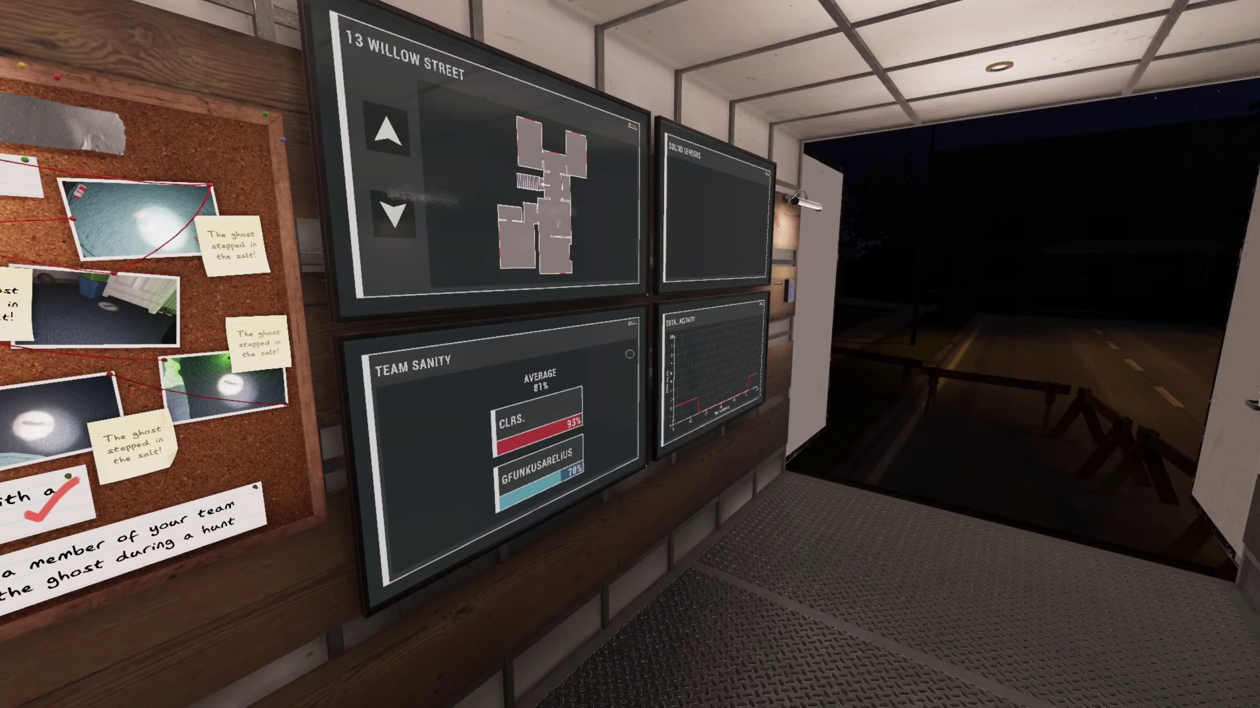
Step: Walk past the van door to the Team Sanity monitor, then step back from the monitors
key(w)
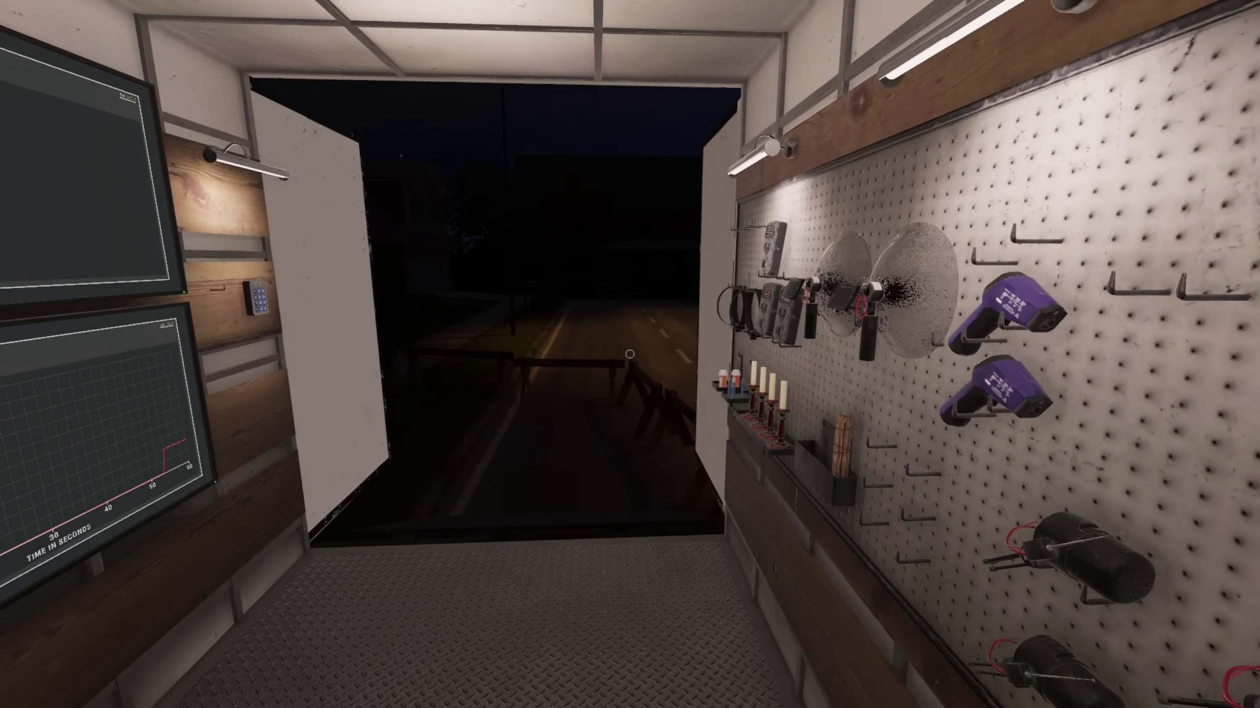
key(w)
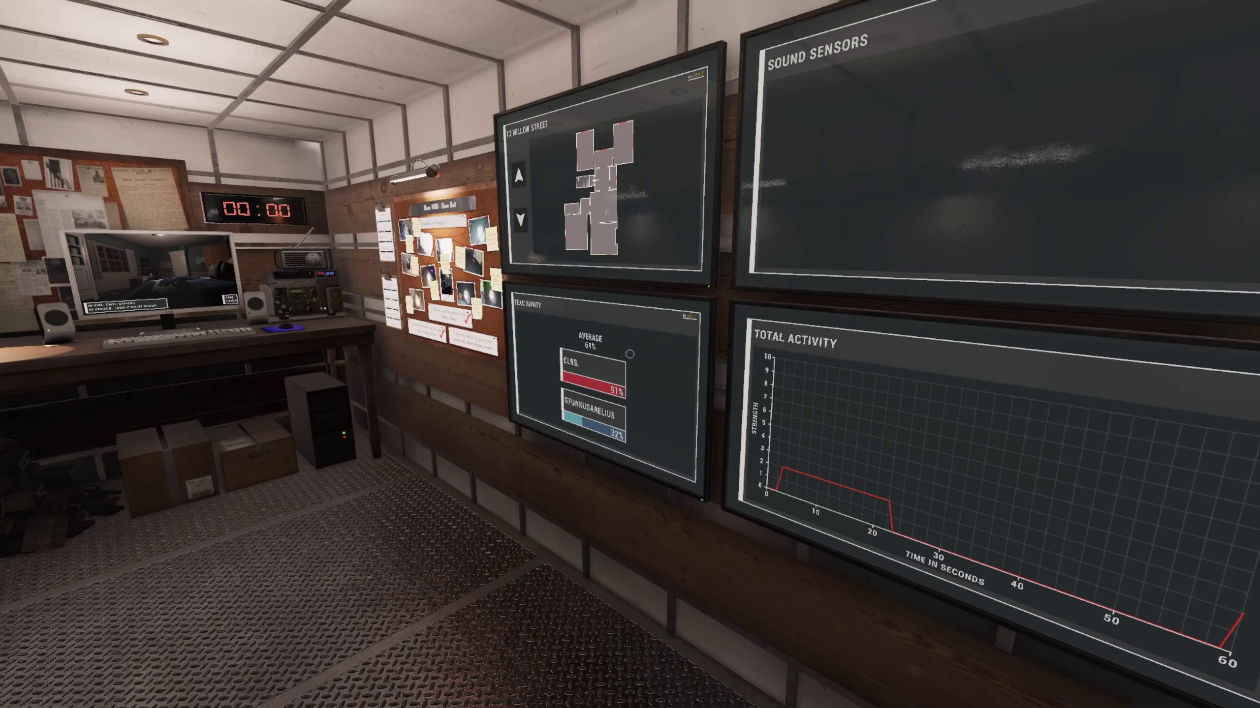
key(w)
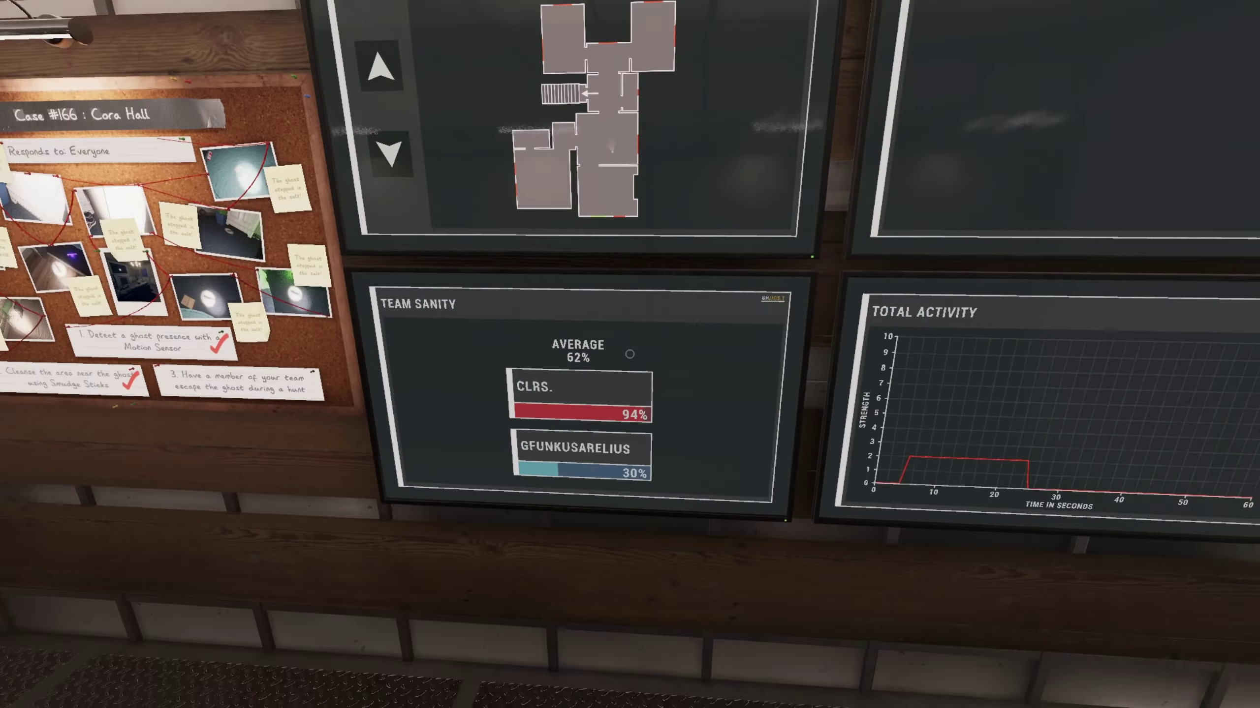
key(s)
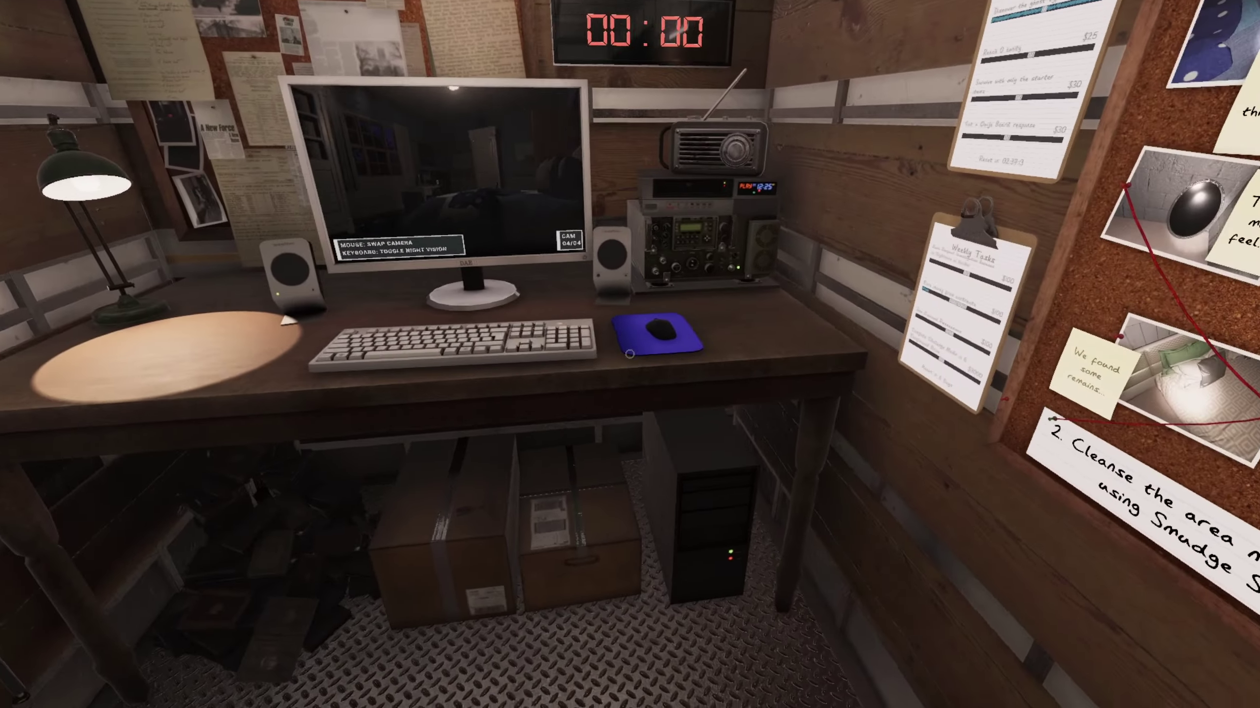
Step: Cycle the van CCTV monitor through three successive house camera feeds
click(630, 353)
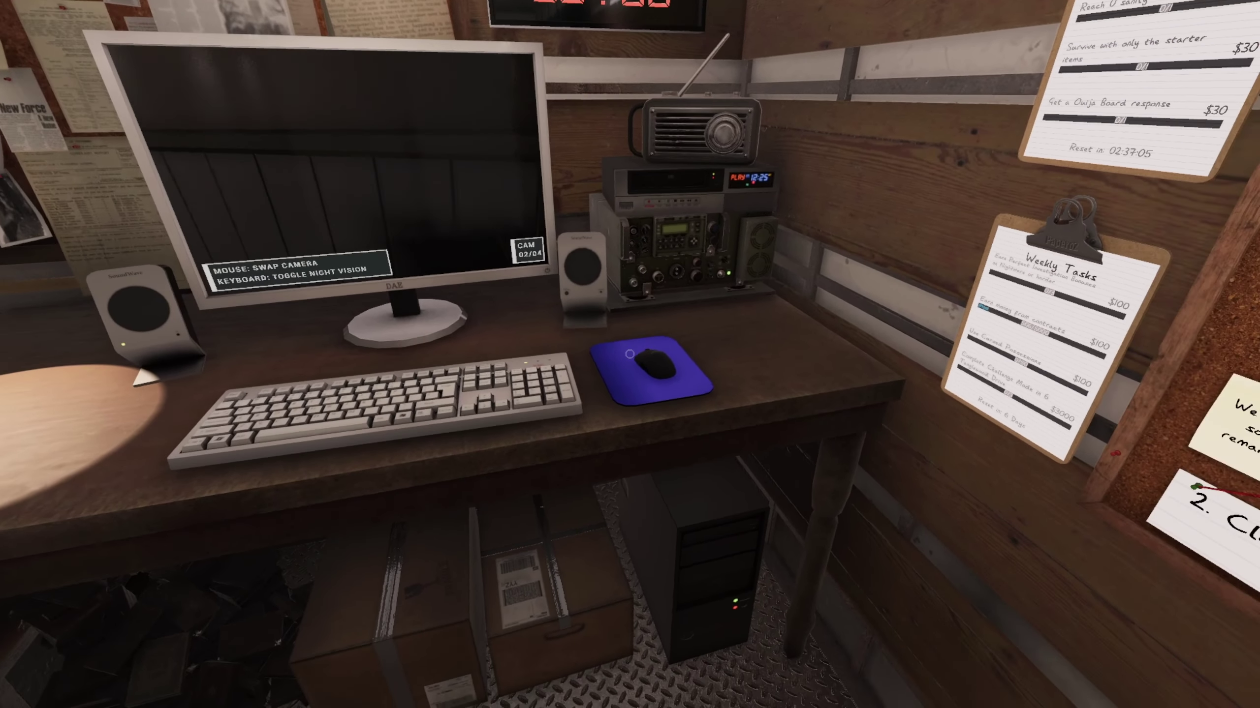
click(630, 355)
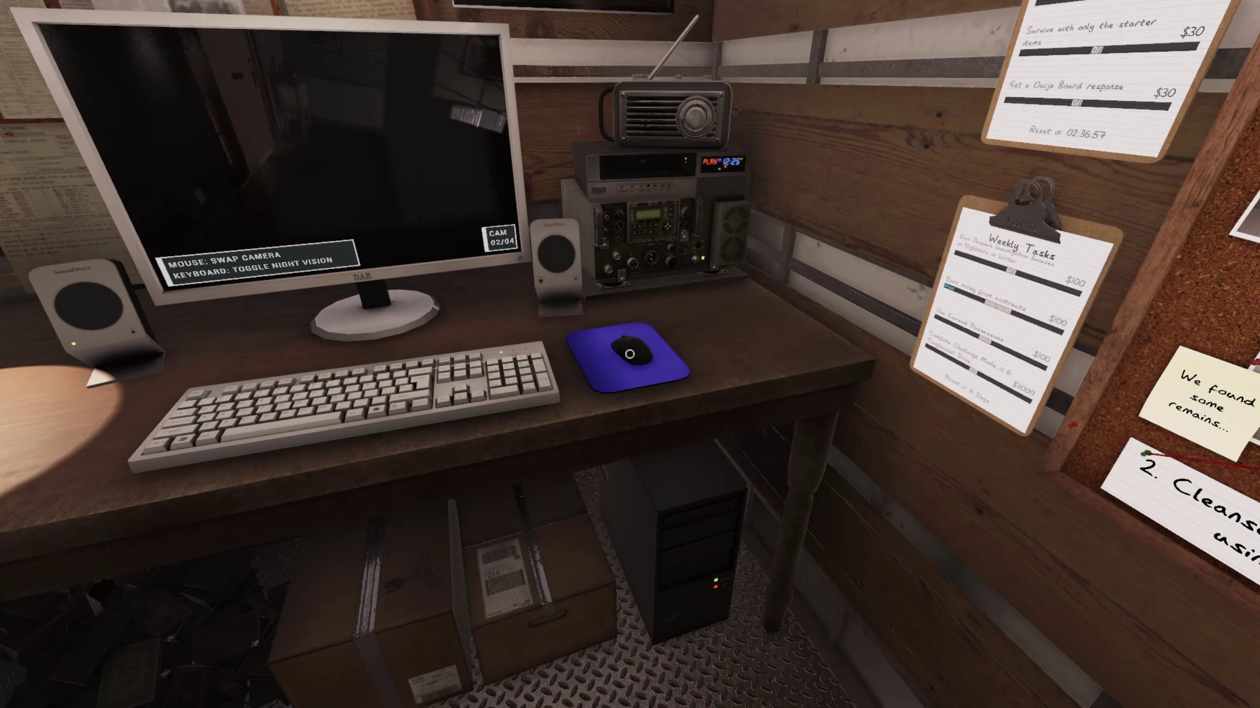
click(630, 354)
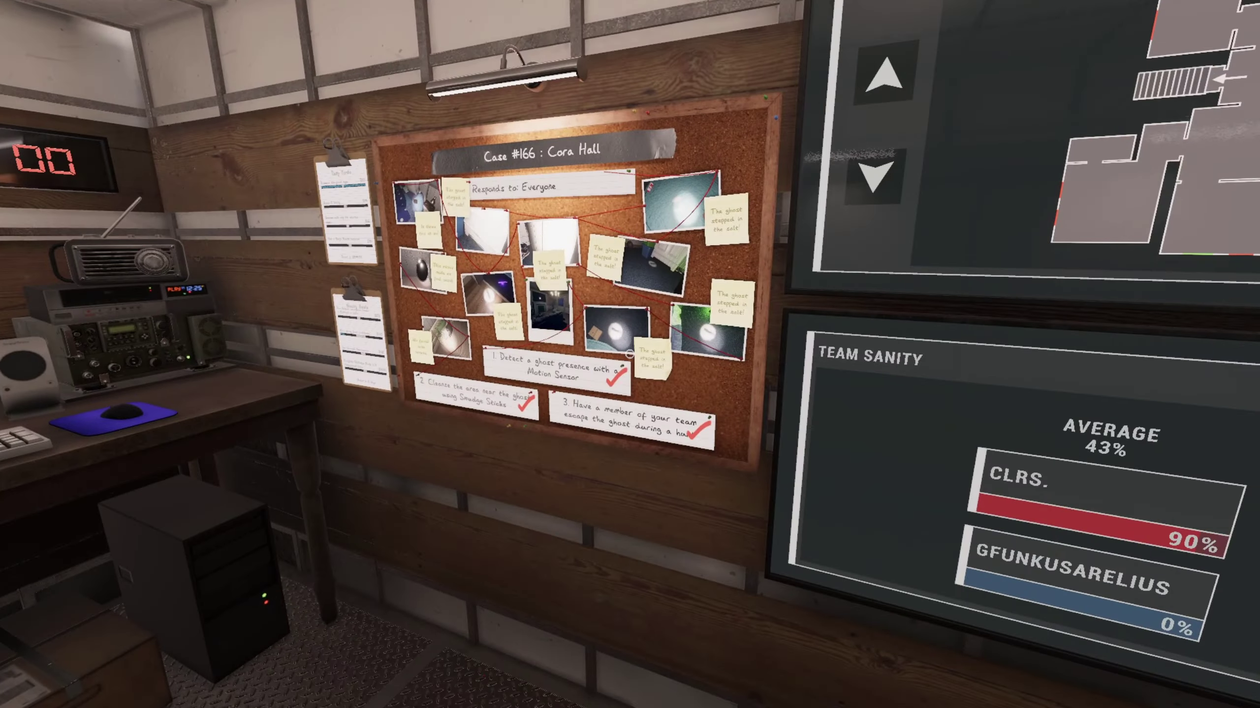
Step: Leave the van to end the contract, skip the payment tally, and view Detailed Statistics
key(w)
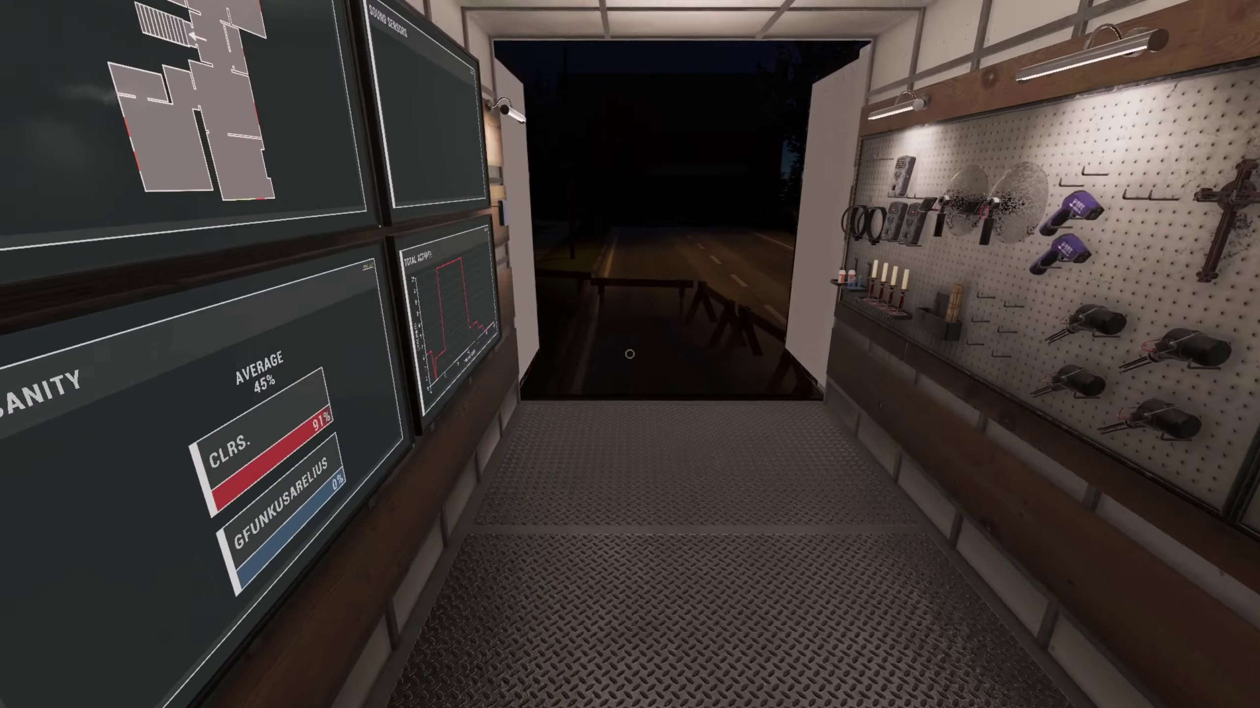
key(w)
key(w)
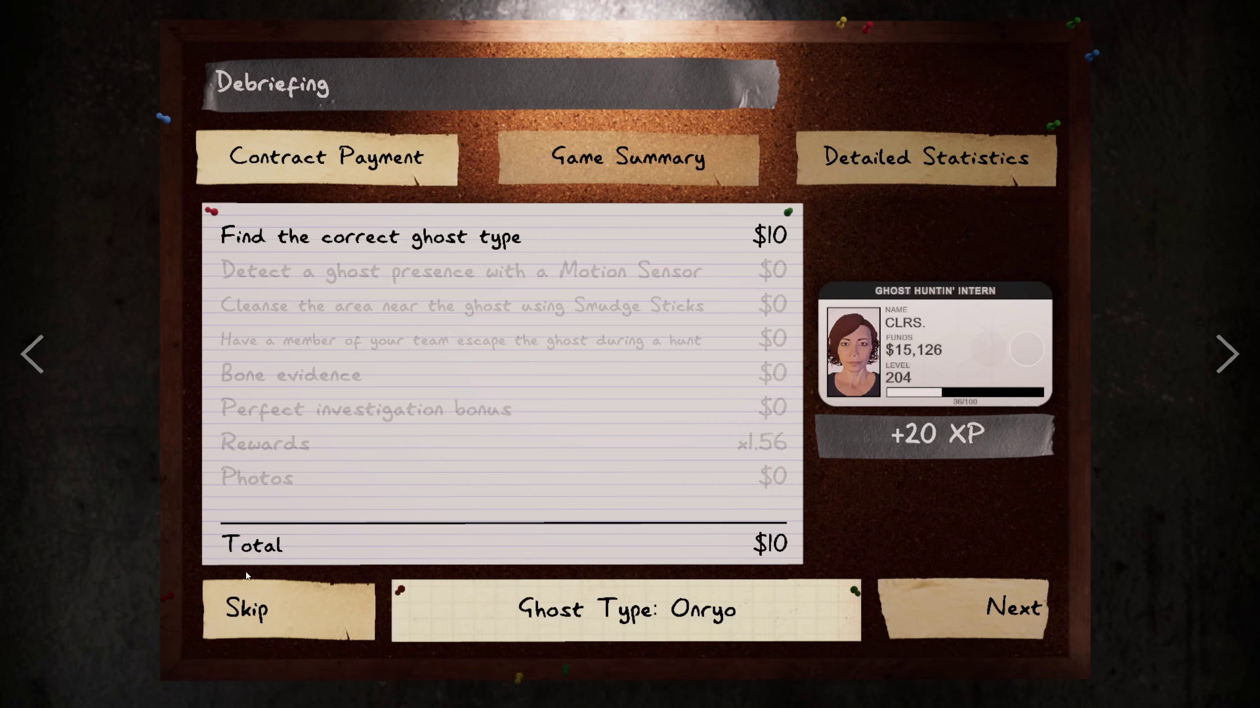
click(258, 590)
click(923, 165)
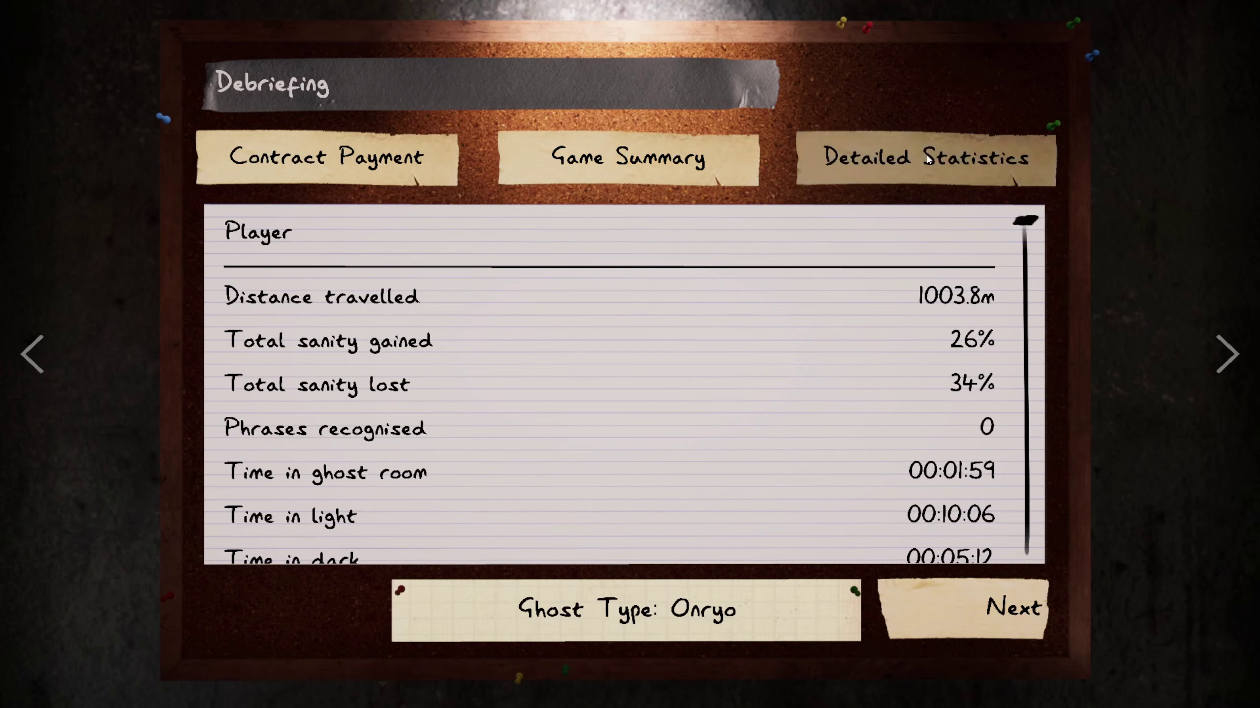